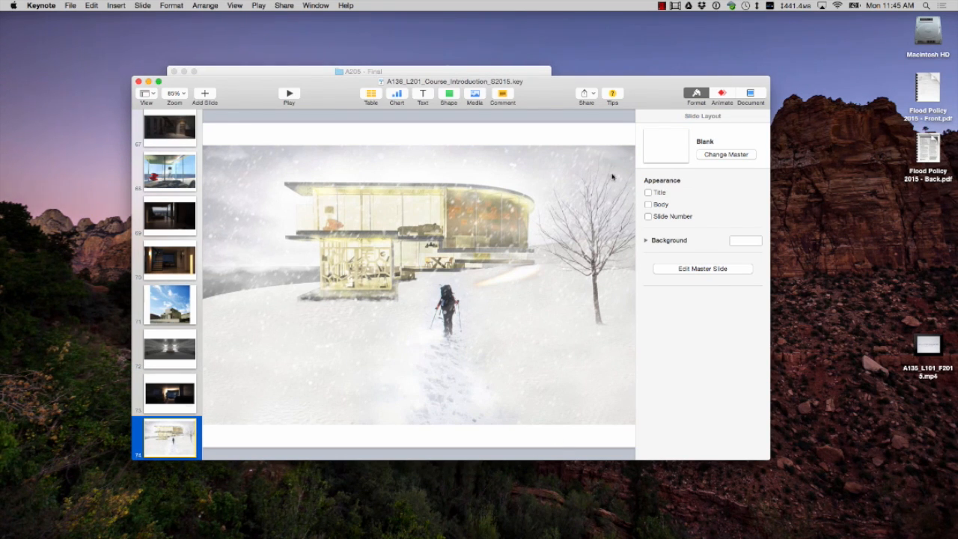
pyautogui.click(663, 5)
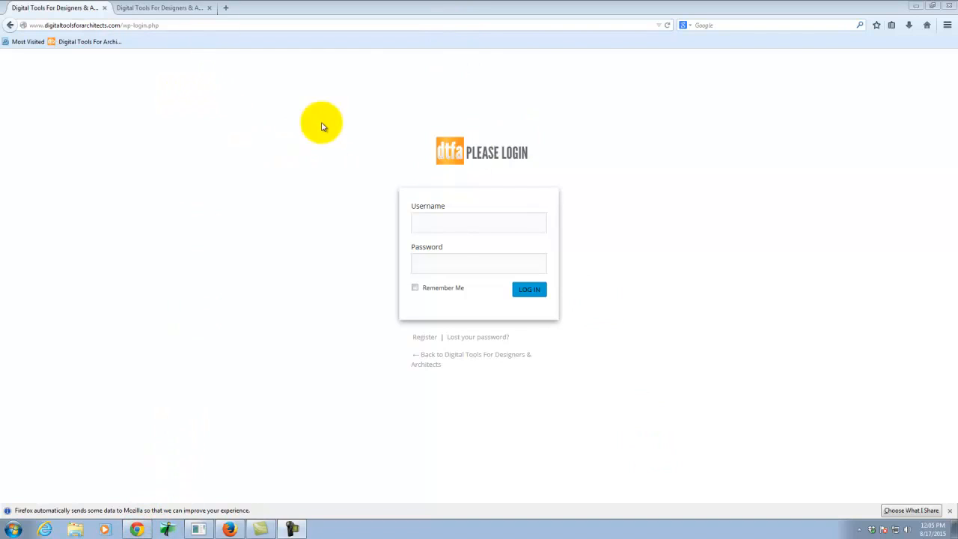
# Open the Digital Tools For Designers & Architects site in a new tab, then inspect the login form's username and password fields.
pyautogui.click(227, 7)
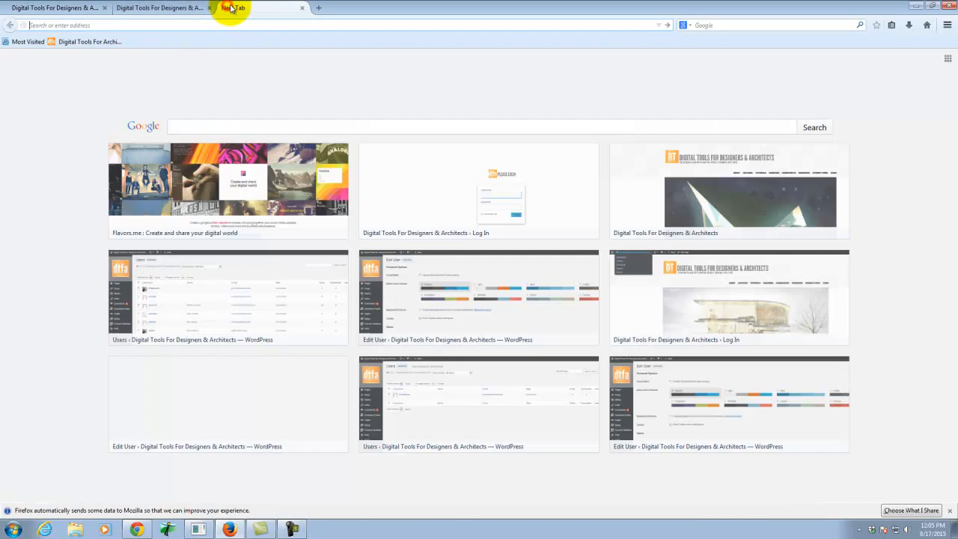
pyautogui.click(99, 42)
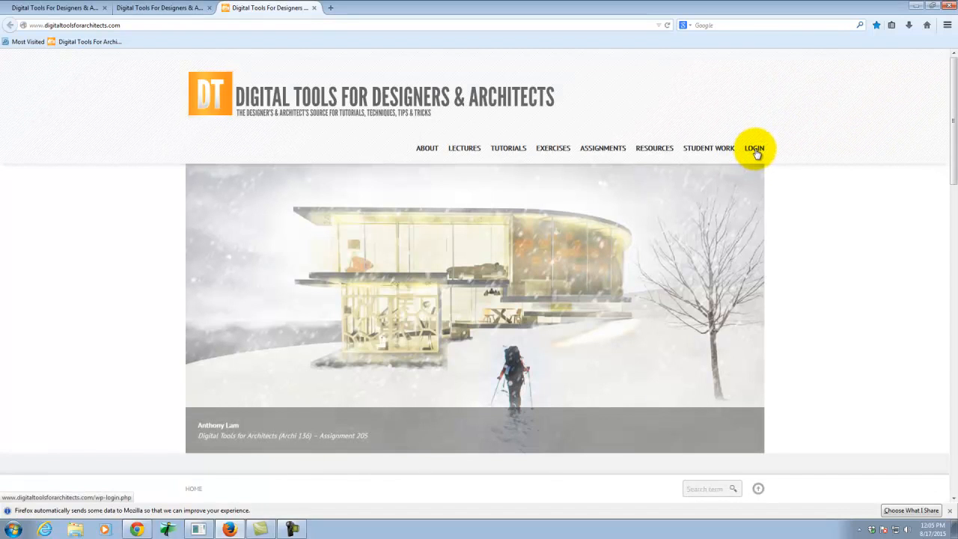
pyautogui.click(10, 7)
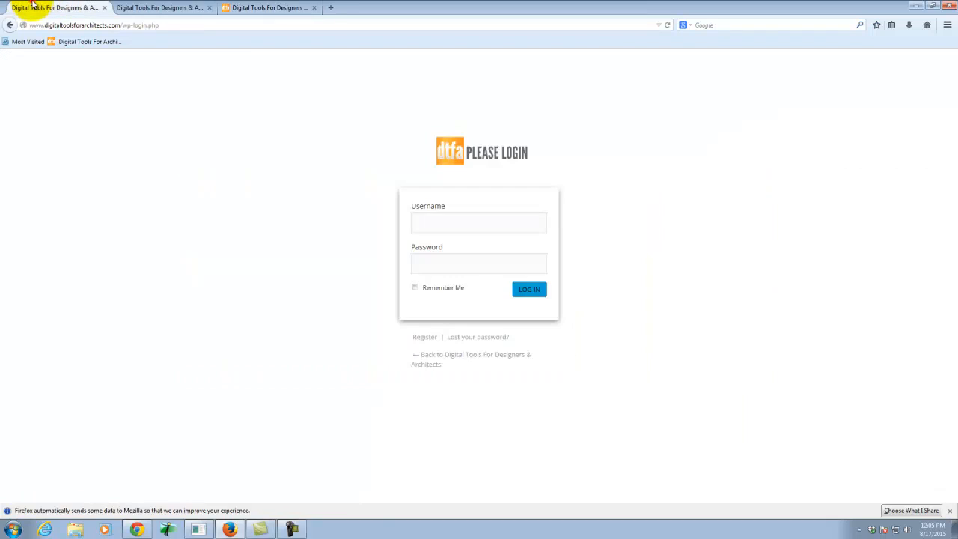
pyautogui.click(456, 221)
pyautogui.click(456, 261)
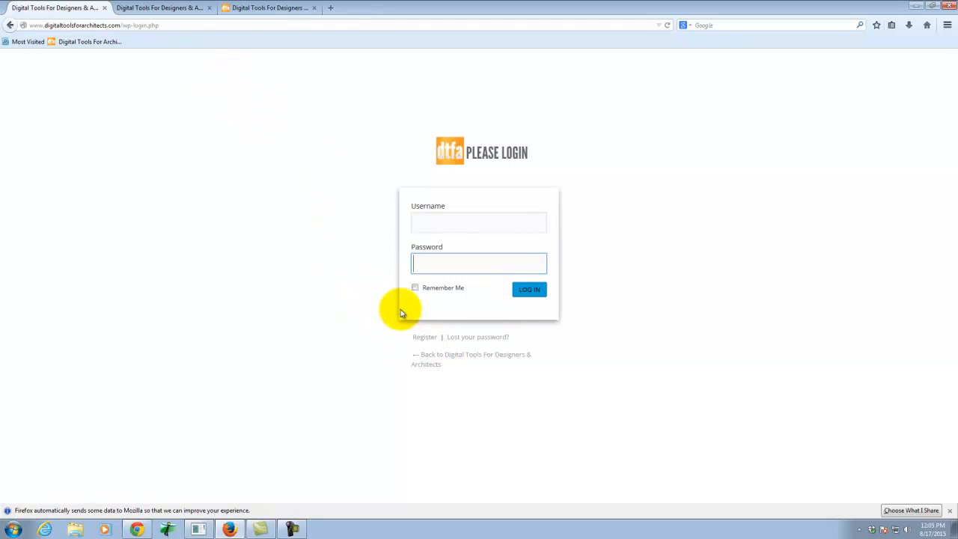
# Go through the Username, E-mail and Invitation Code fields of the site's registration form.
pyautogui.click(172, 11)
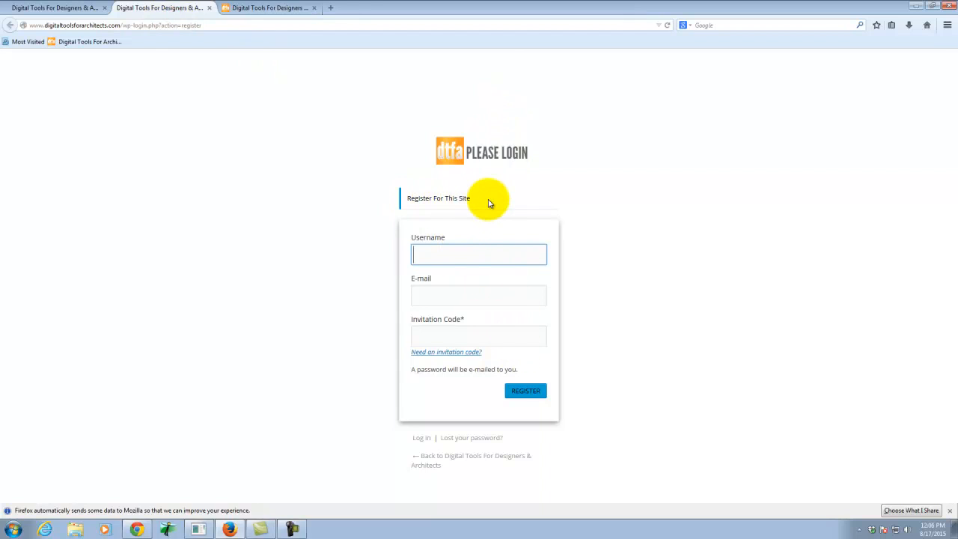
pyautogui.click(460, 256)
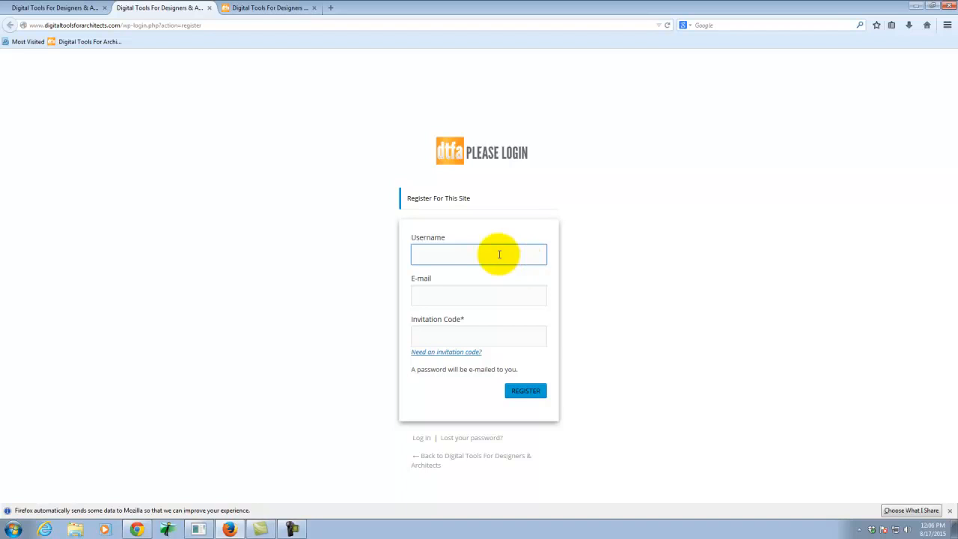
pyautogui.click(453, 301)
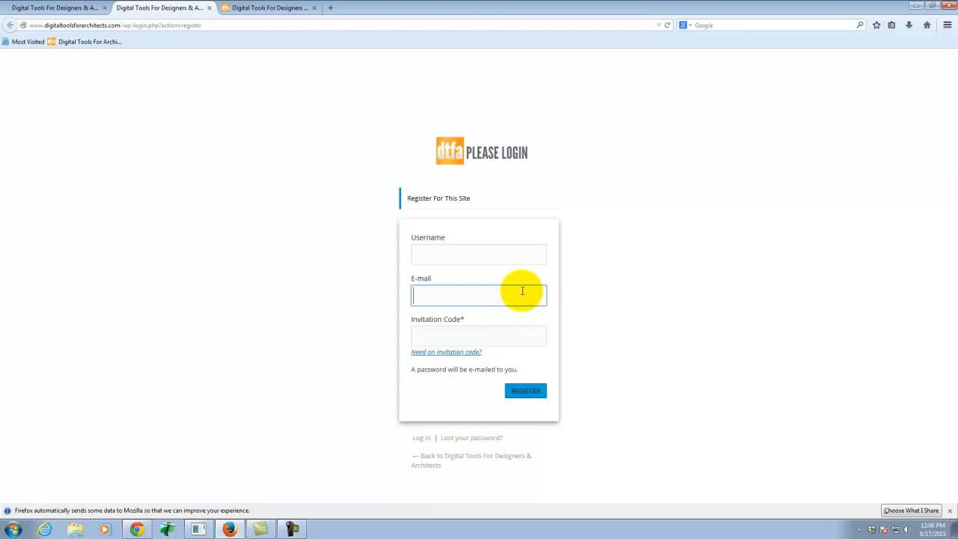
pyautogui.click(486, 340)
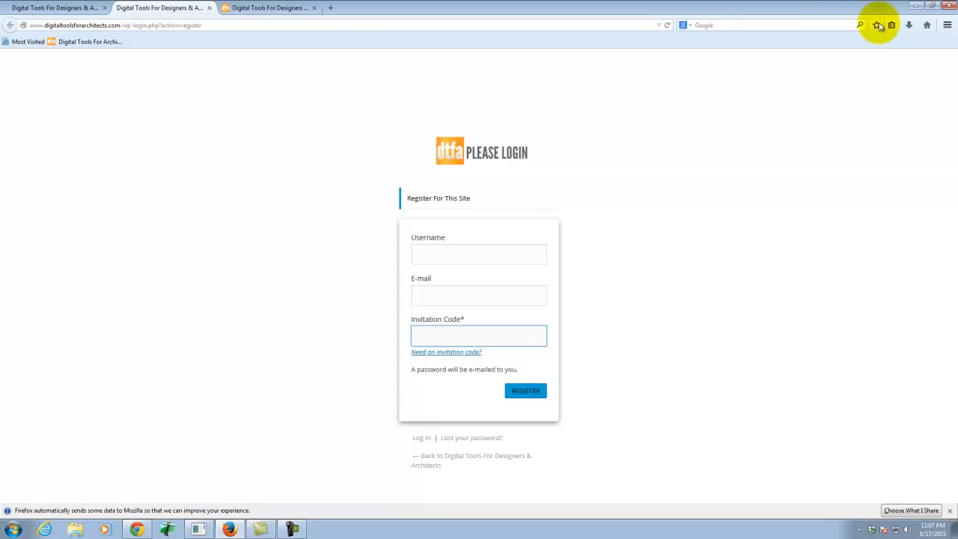
# Switch to the Chrome window and reload the digitaltoolsforarchitects.com home page.
pyautogui.click(917, 8)
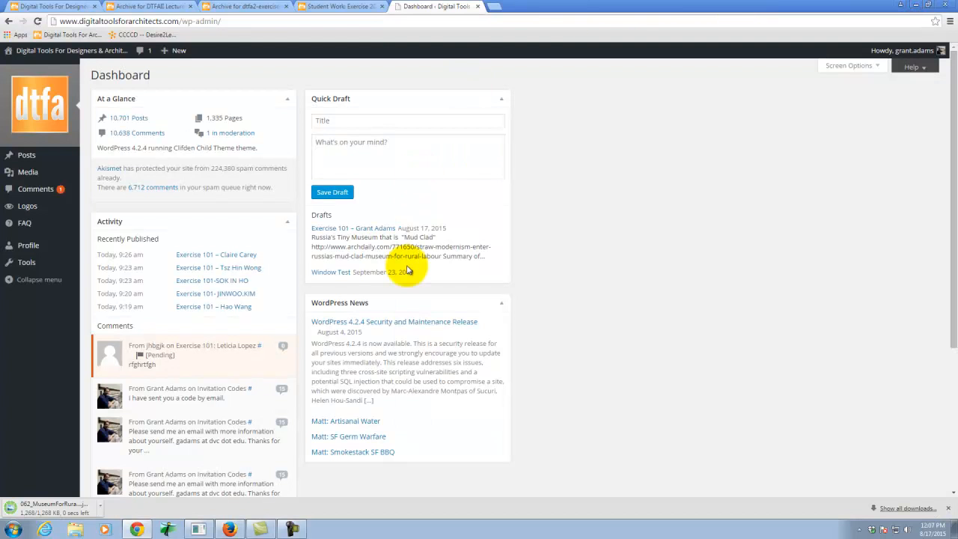
pyautogui.click(60, 6)
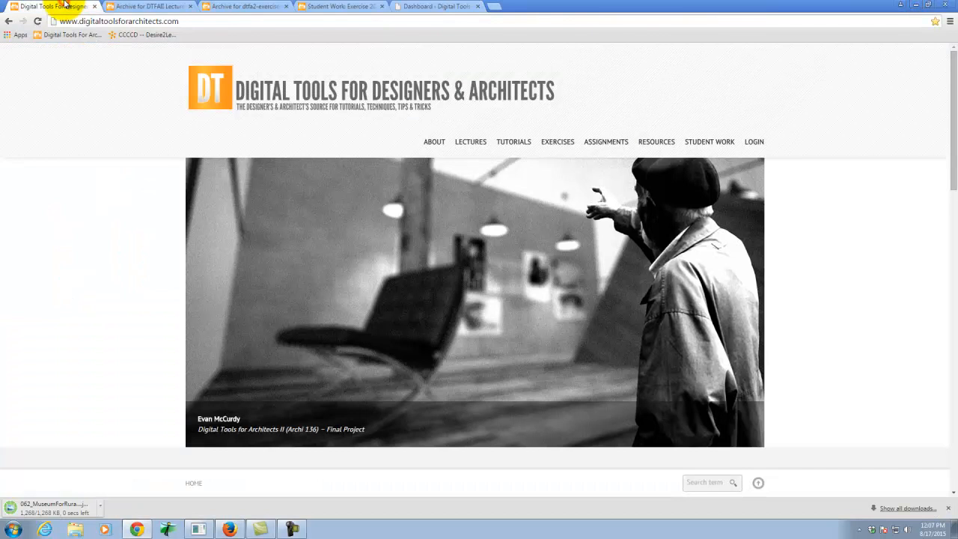
pyautogui.click(124, 6)
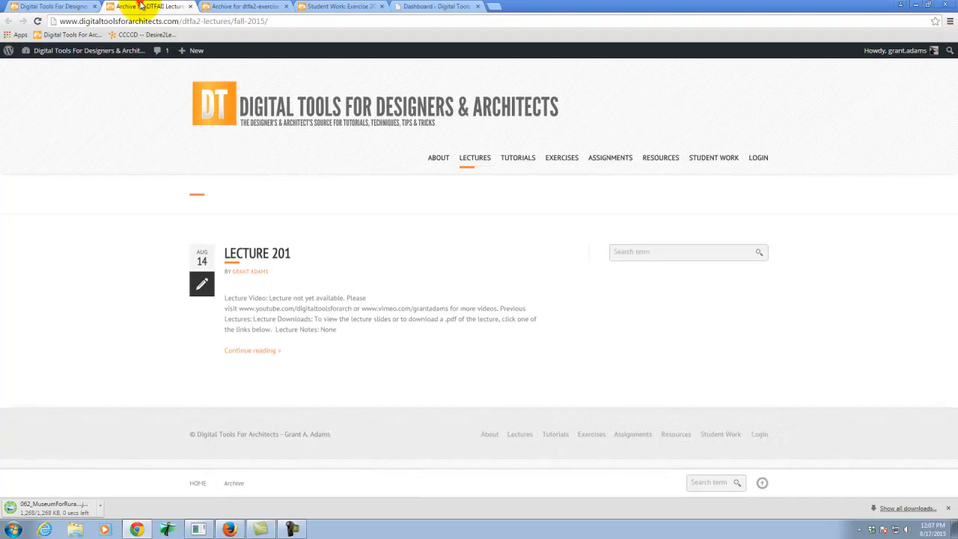
pyautogui.click(61, 6)
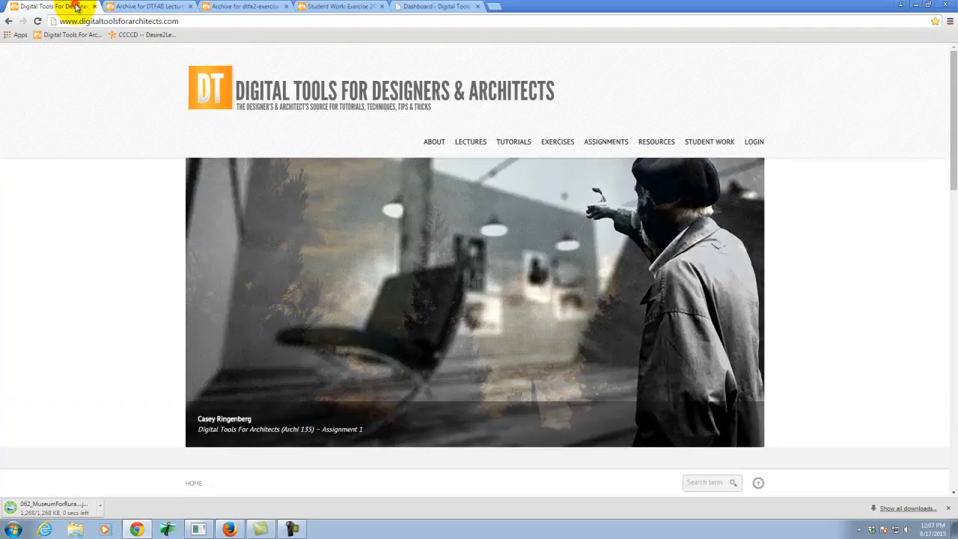
pyautogui.click(232, 21)
pyautogui.press('Return')
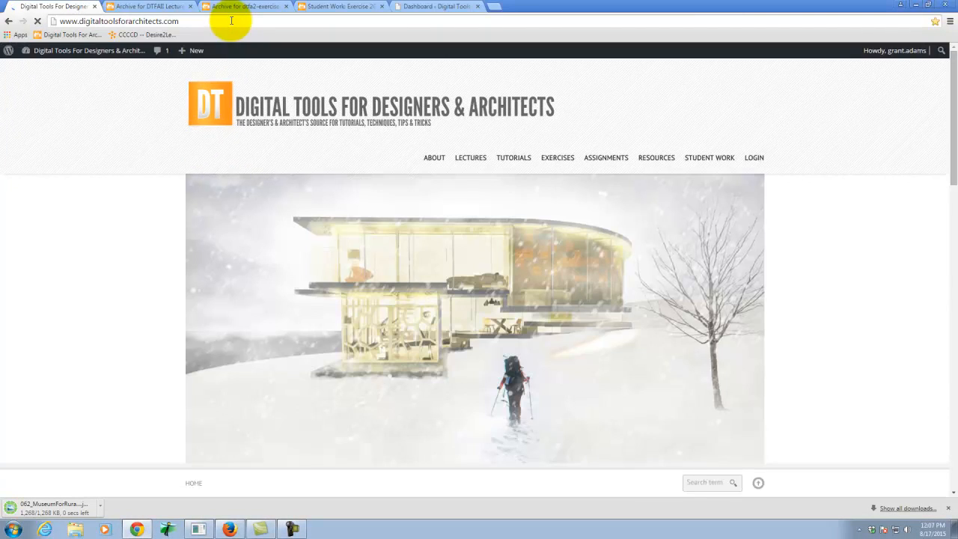
# Go to the site's WordPress dashboard and open the account's Profile page.
pyautogui.moveTo(8, 55)
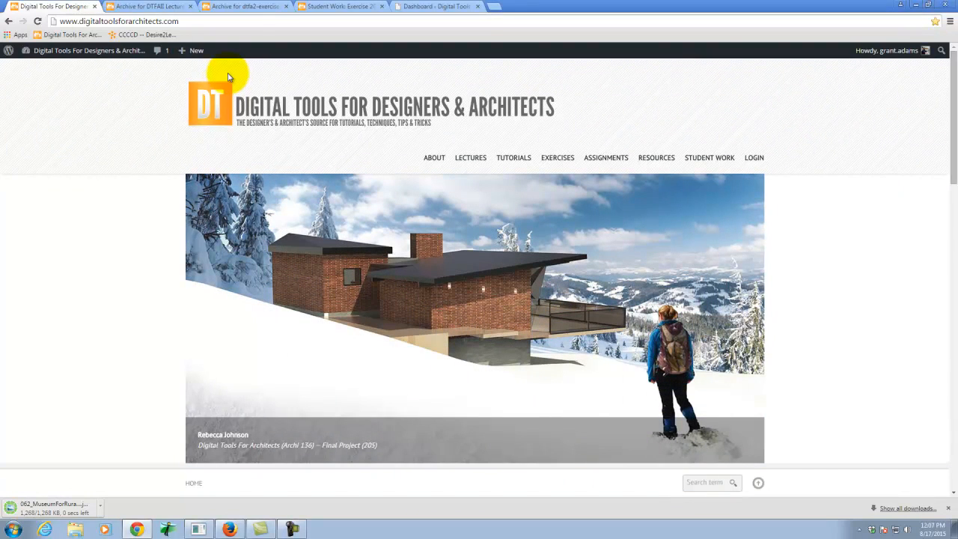
pyautogui.moveTo(101, 61)
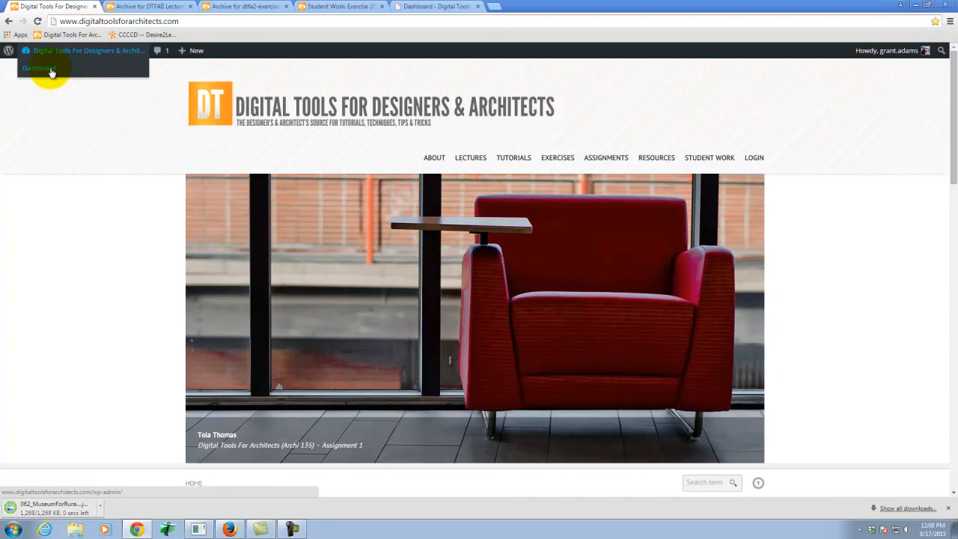
pyautogui.click(49, 69)
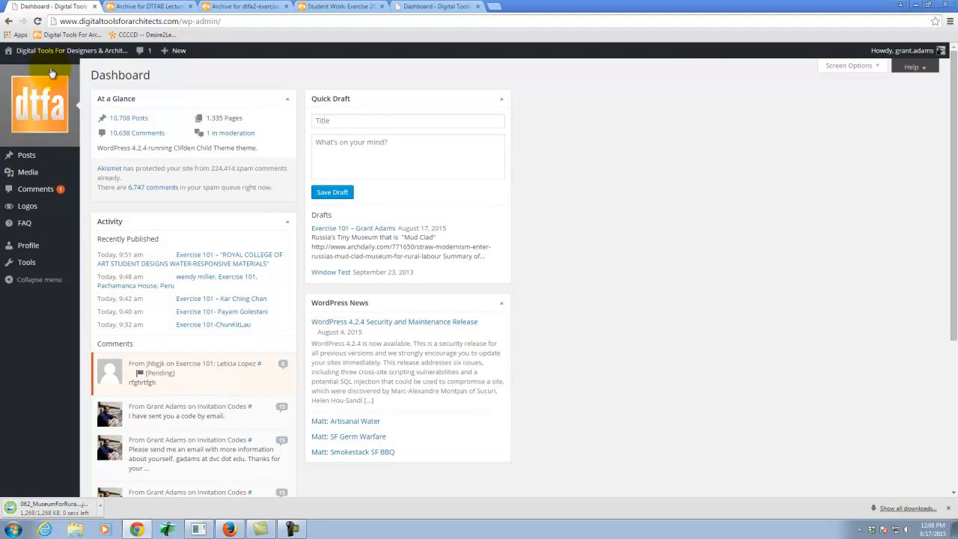
pyautogui.click(30, 246)
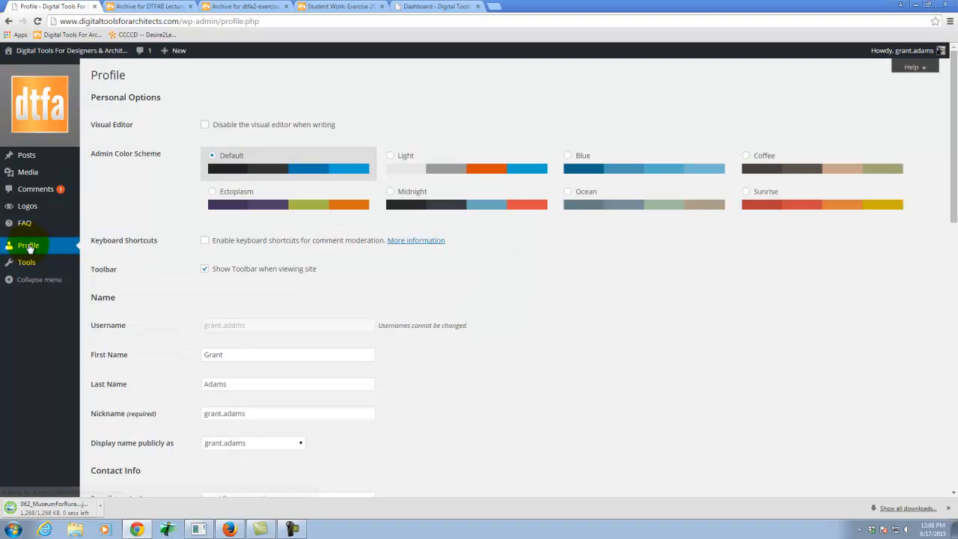
# Locate the New Password and Repeat New Password fields on the profile page.
pyautogui.scroll(-10, 336, 204)
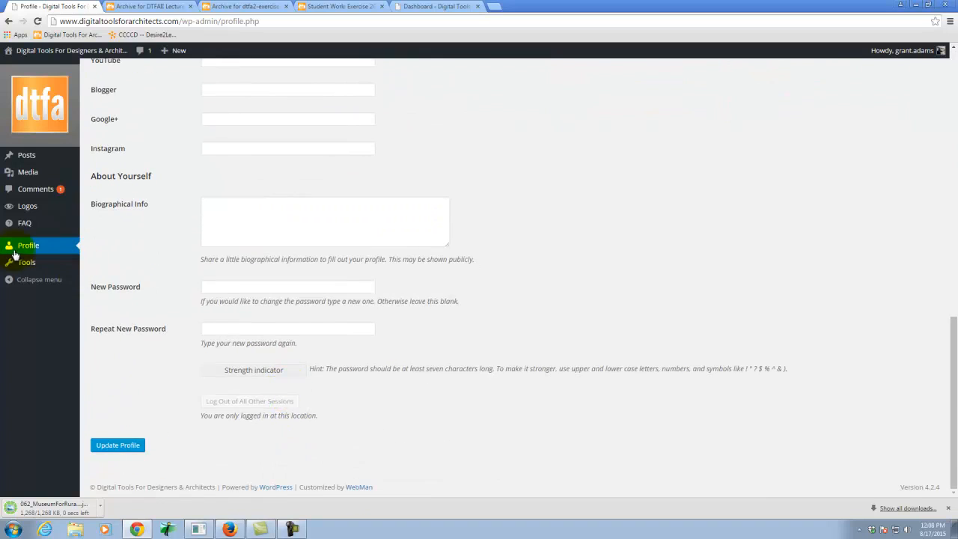
pyautogui.click(213, 283)
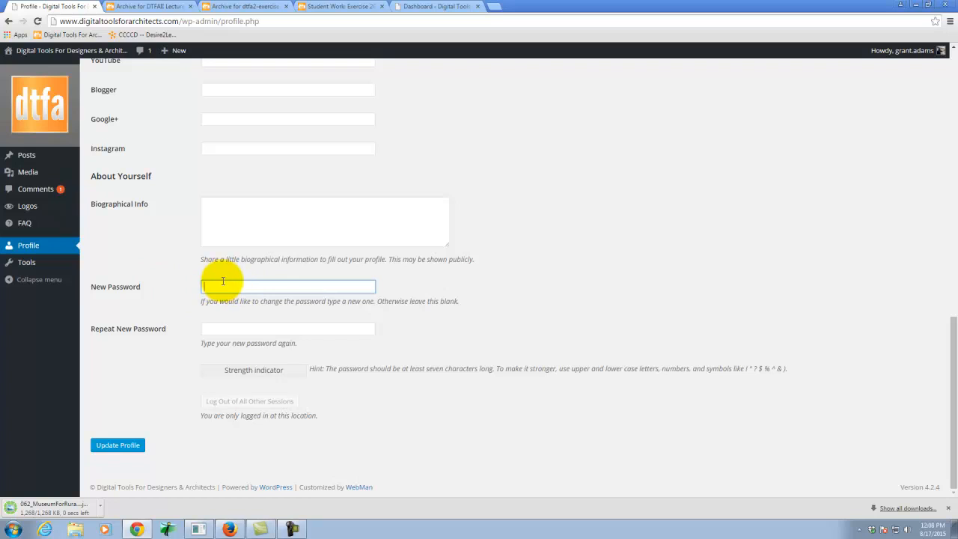
pyautogui.click(222, 324)
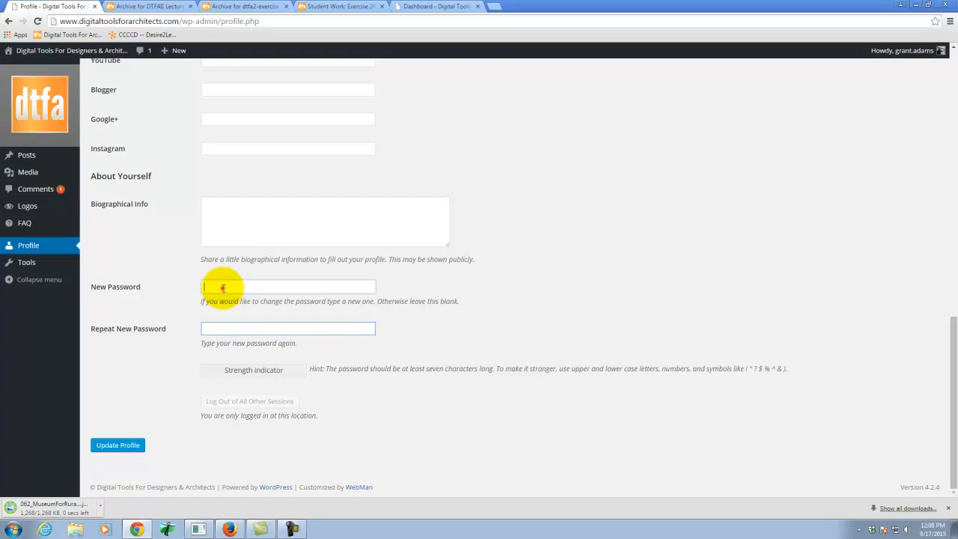
pyautogui.click(224, 285)
pyautogui.click(222, 331)
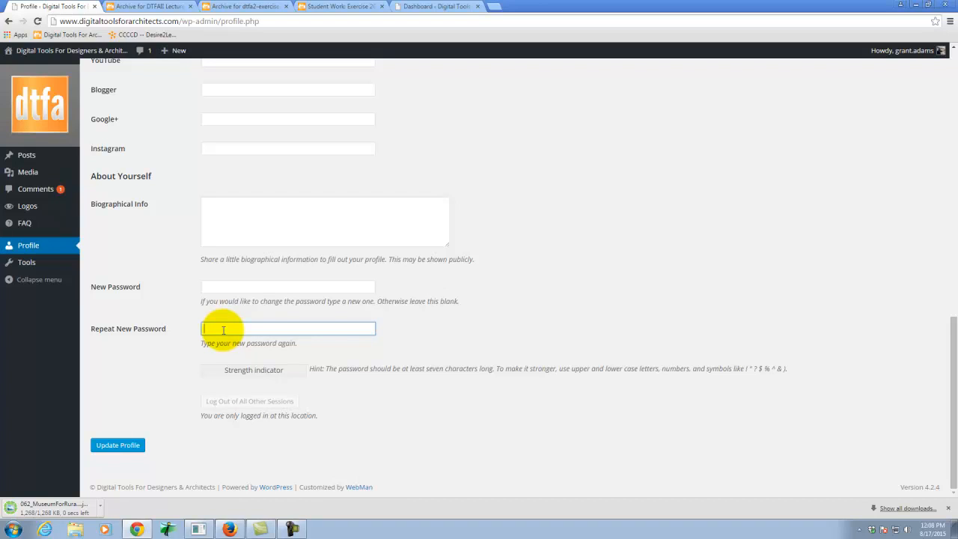
# Review the profile's name, contact info, website and social network fields.
pyautogui.scroll(7, 506, 253)
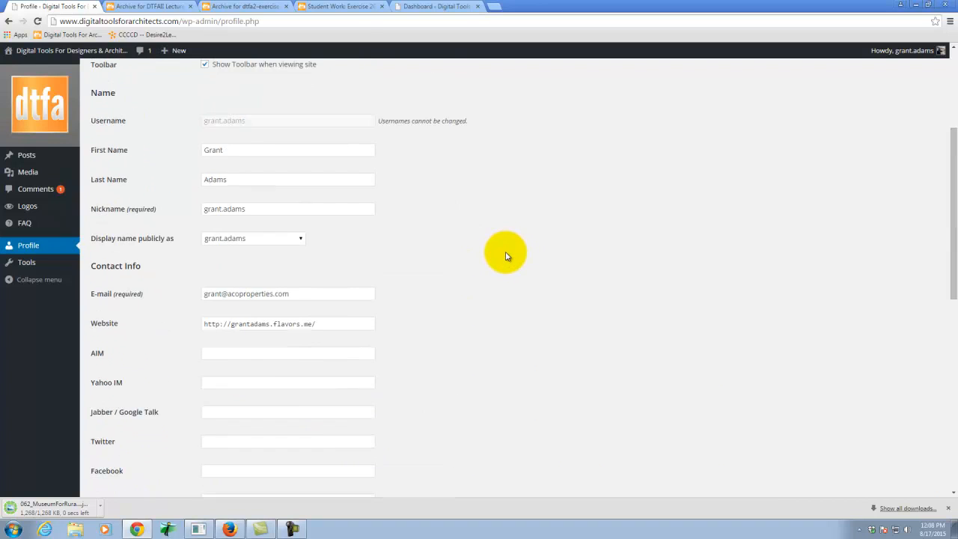
pyautogui.scroll(3, 505, 256)
pyautogui.scroll(-4, 246, 277)
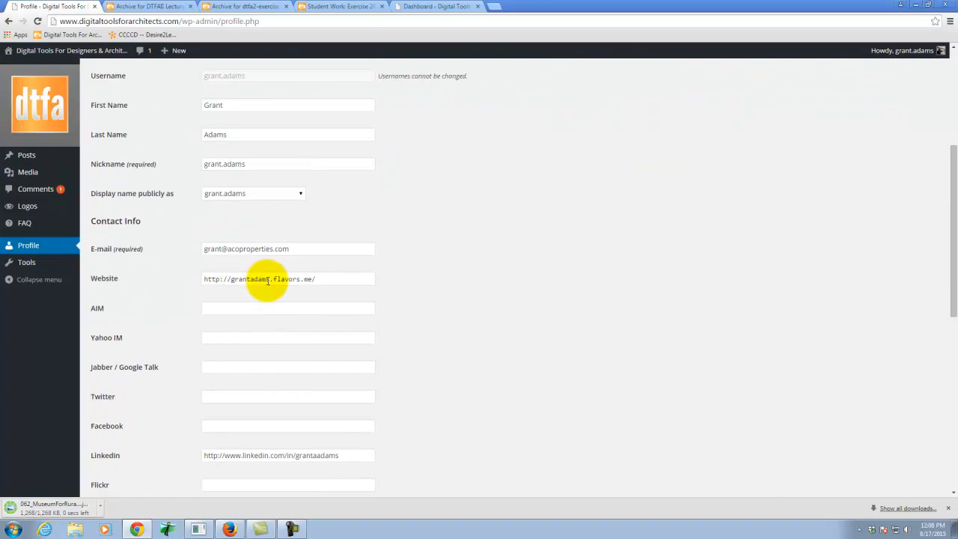
pyautogui.scroll(-3, 266, 280)
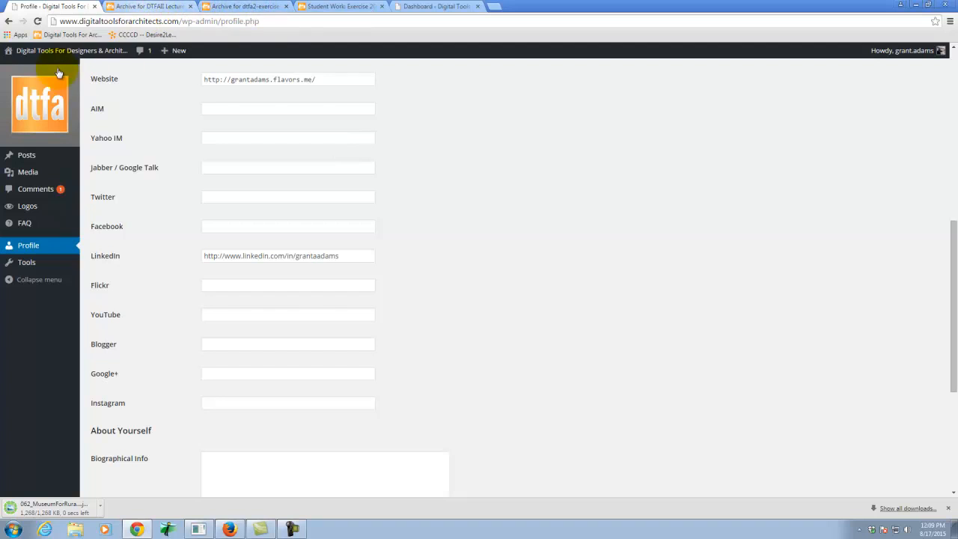
# Open Exercise 201 from the Fall 2015 exercises of Digital Tools For Architects II (A136).
pyautogui.click(171, 6)
pyautogui.moveTo(577, 154)
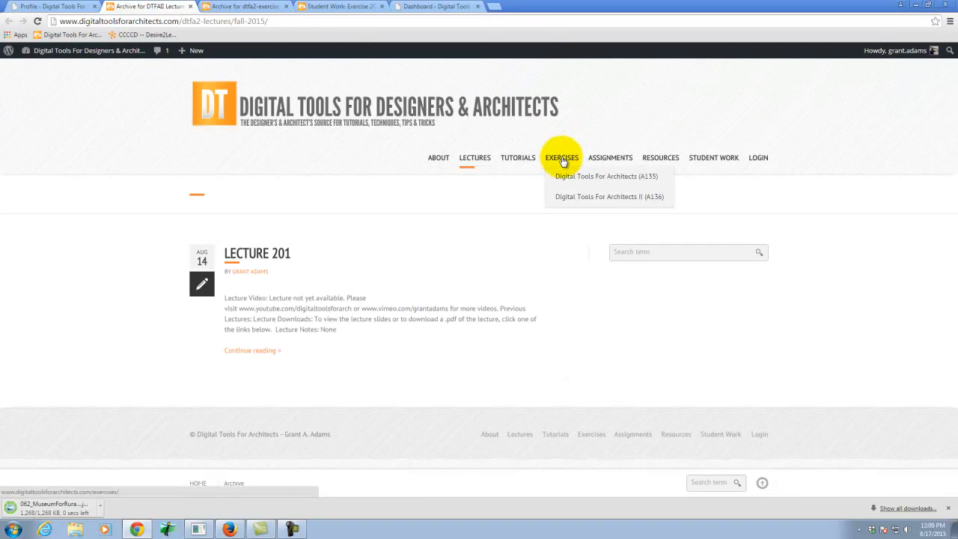
pyautogui.moveTo(565, 199)
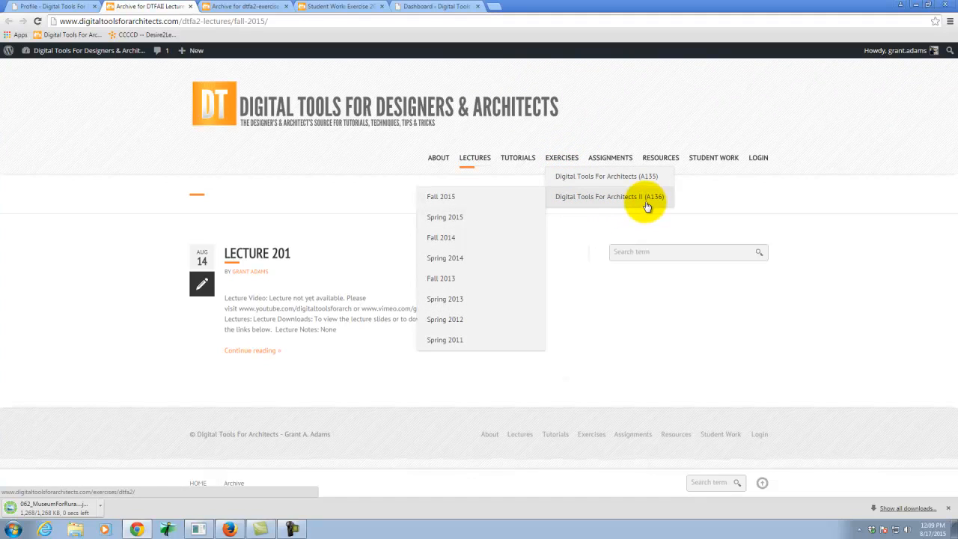
pyautogui.click(466, 200)
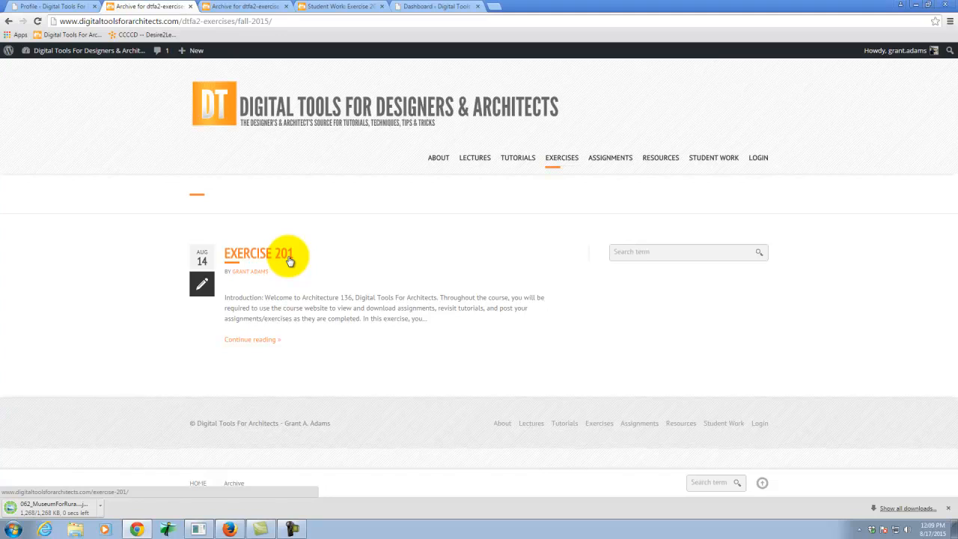
pyautogui.click(278, 253)
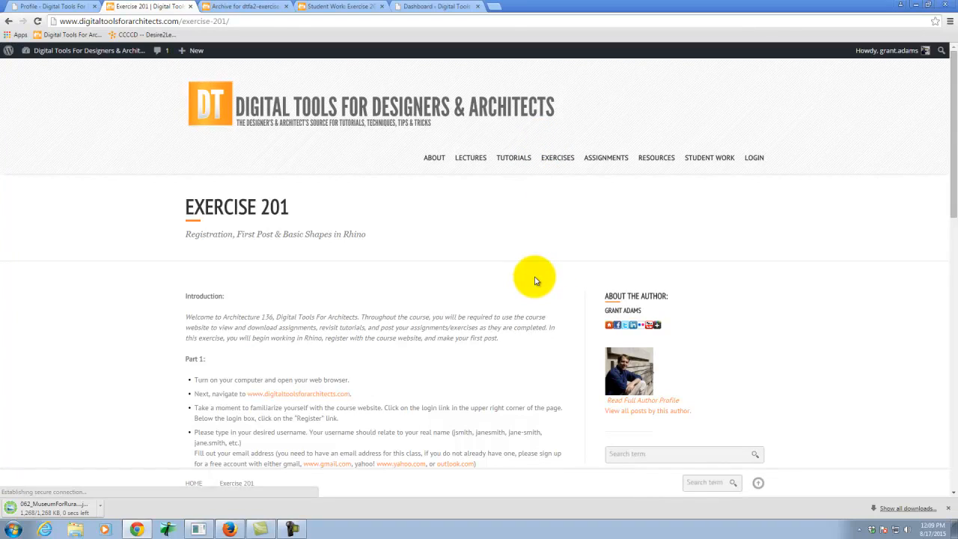
# Read through the Exercise 201 instructions, covering registration, the Rhino shape, posting requirements and downloads.
pyautogui.scroll(-5, 498, 281)
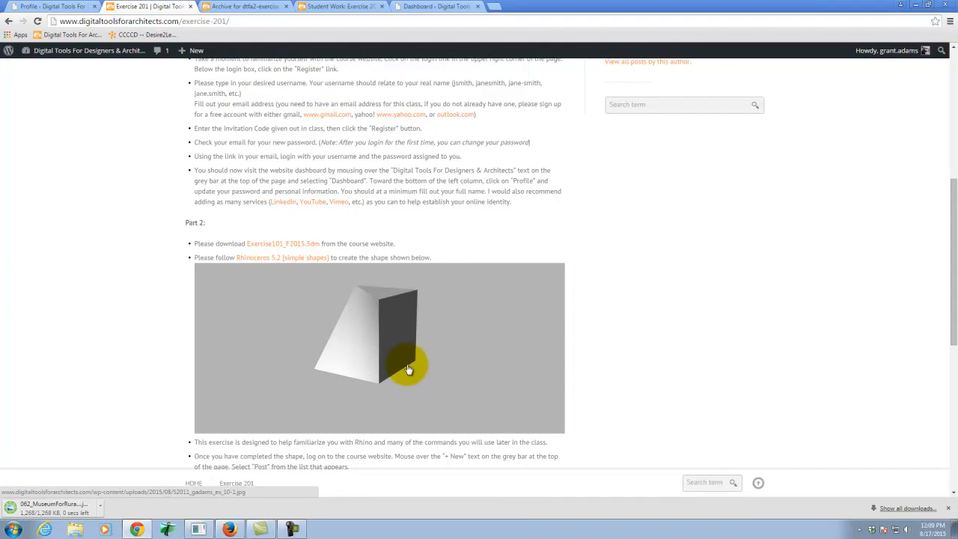
pyautogui.scroll(-3, 513, 316)
pyautogui.scroll(-2, 520, 333)
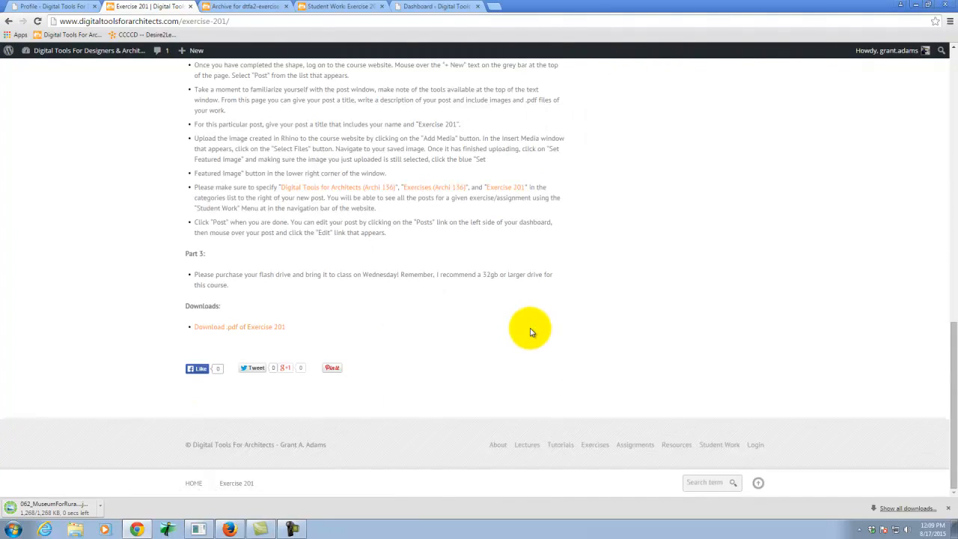
pyautogui.scroll(4, 353, 246)
pyautogui.scroll(3, 354, 247)
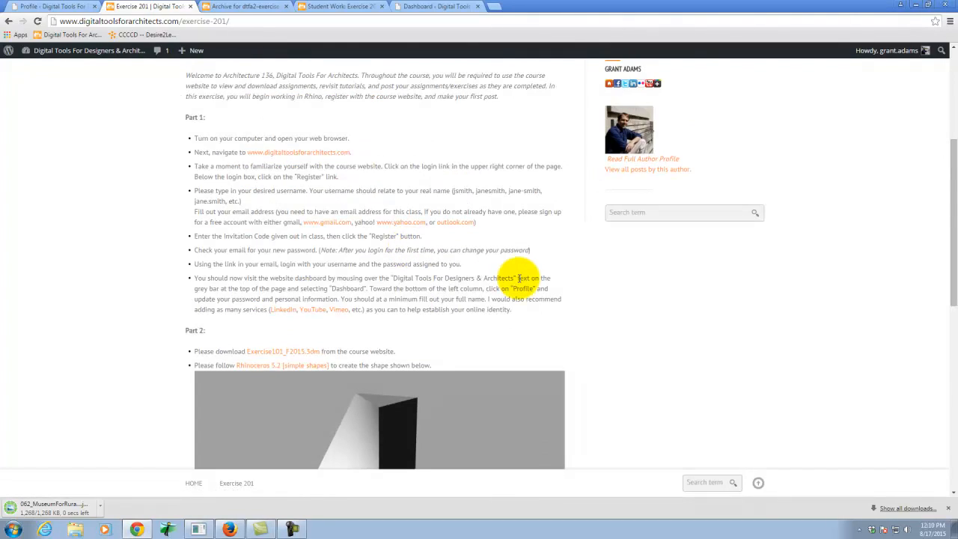
pyautogui.scroll(-2, 519, 278)
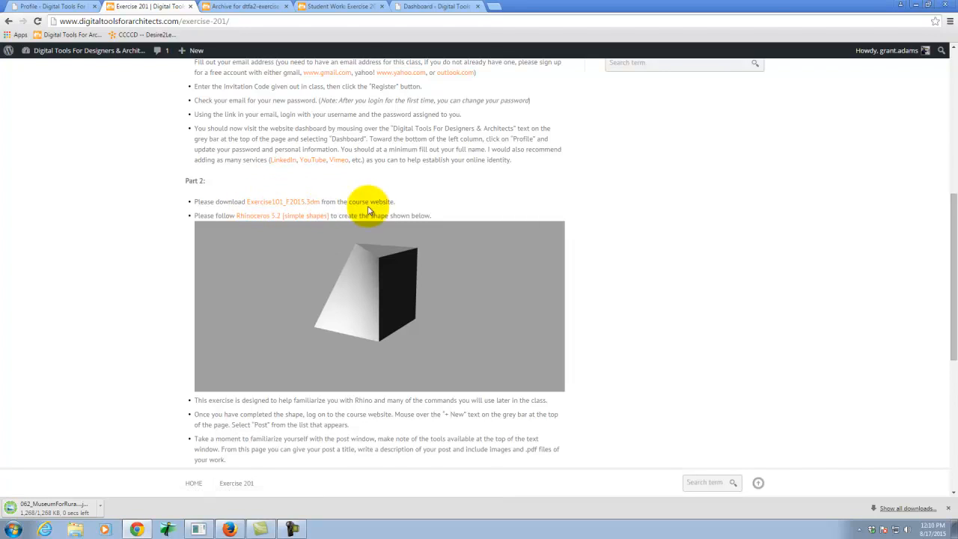
# Try to save the linked Exercise101_F2015.3dm file from Part 2 of the exercise.
pyautogui.click(278, 203)
pyautogui.rightClick(278, 204)
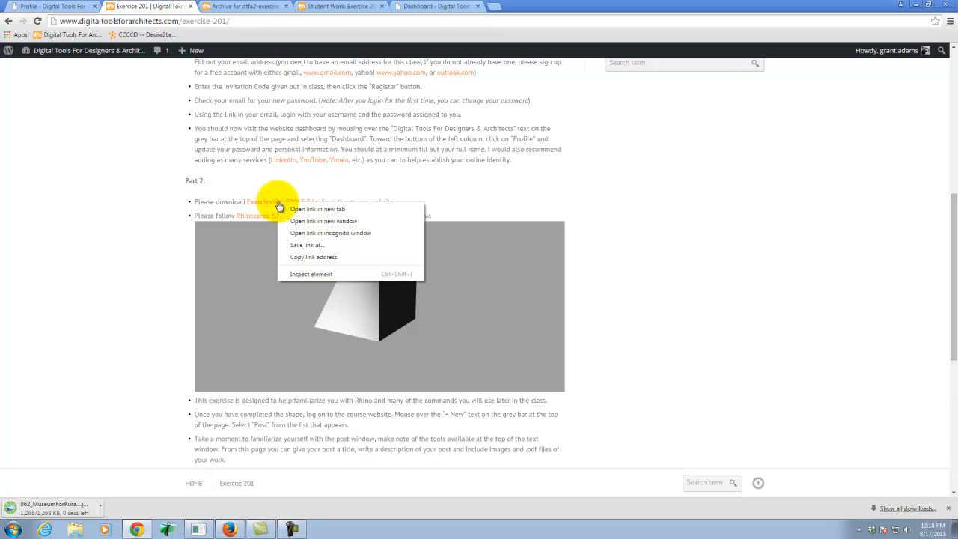
pyautogui.click(318, 249)
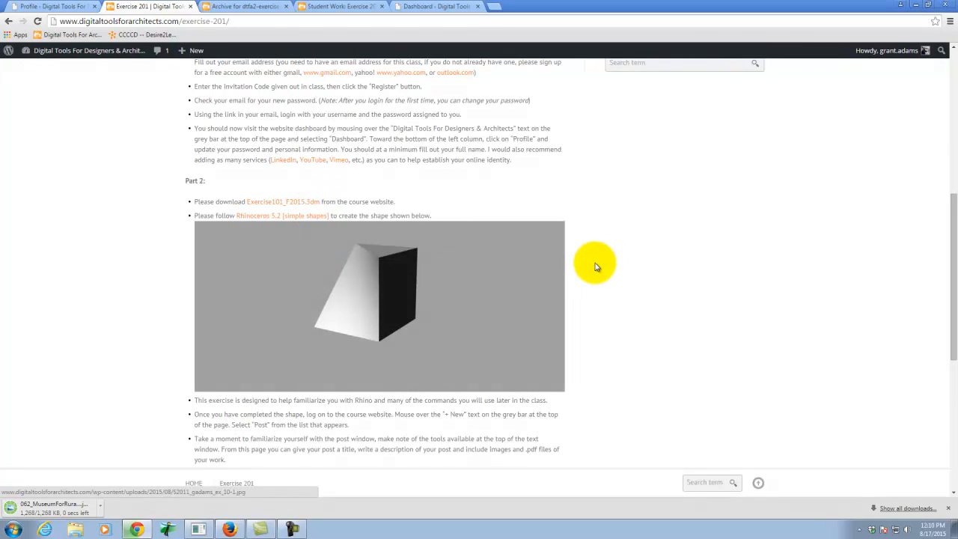
# Try again to save the linked Exercise101_F2015.3dm file from Part 2 of the exercise page.
pyautogui.rightClick(284, 201)
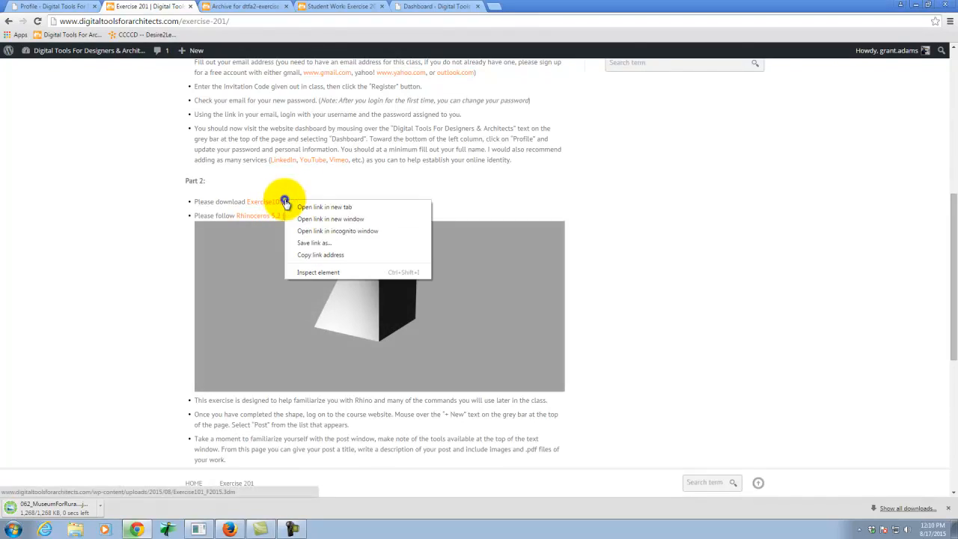
pyautogui.click(347, 241)
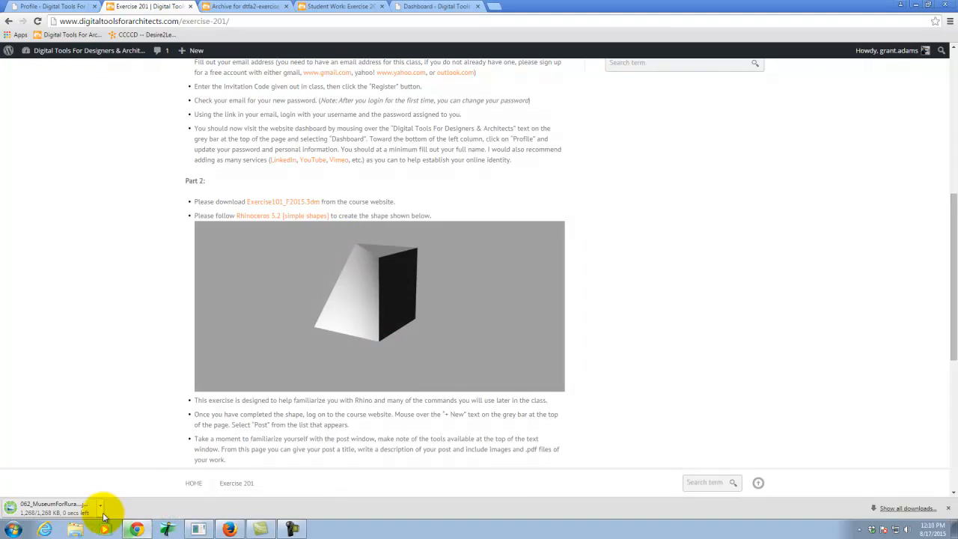
# Switch to Firefox and log in to the course website with the account username and password.
pyautogui.click(230, 532)
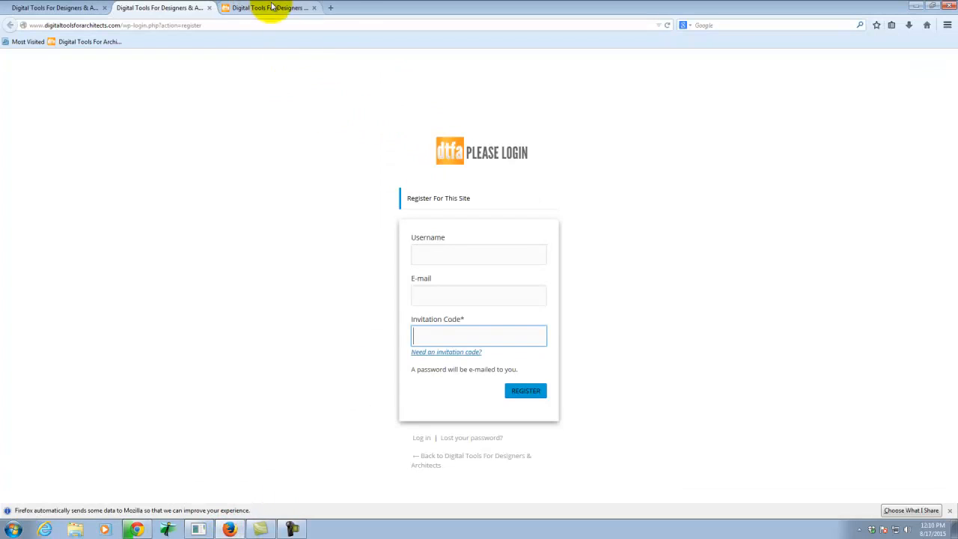
pyautogui.click(84, 8)
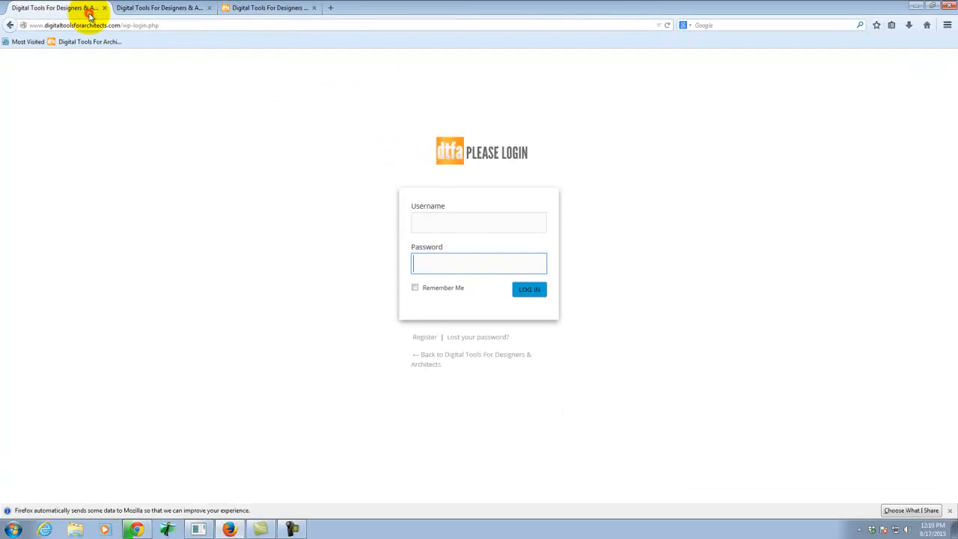
pyautogui.click(461, 215)
pyautogui.press('Tab')
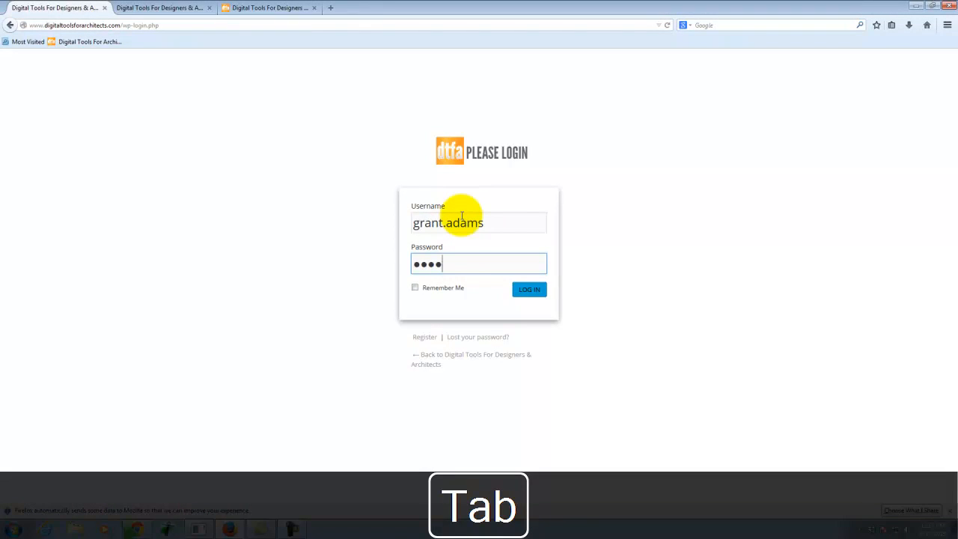
pyautogui.write('*')
pyautogui.press('Return')
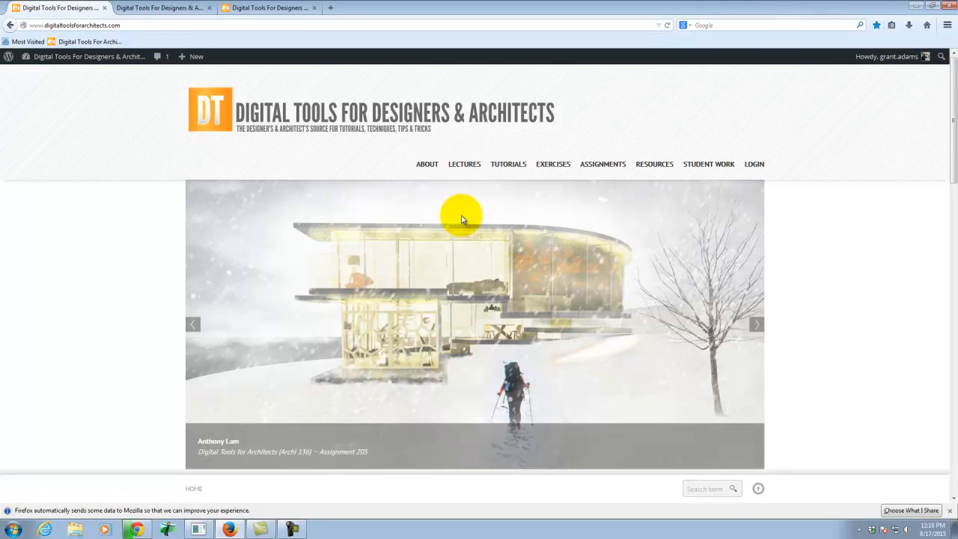
# Open Exercise 201 from the Fall 2015 exercises of Digital Tools For Architects II (A136).
pyautogui.moveTo(554, 162)
pyautogui.moveTo(570, 187)
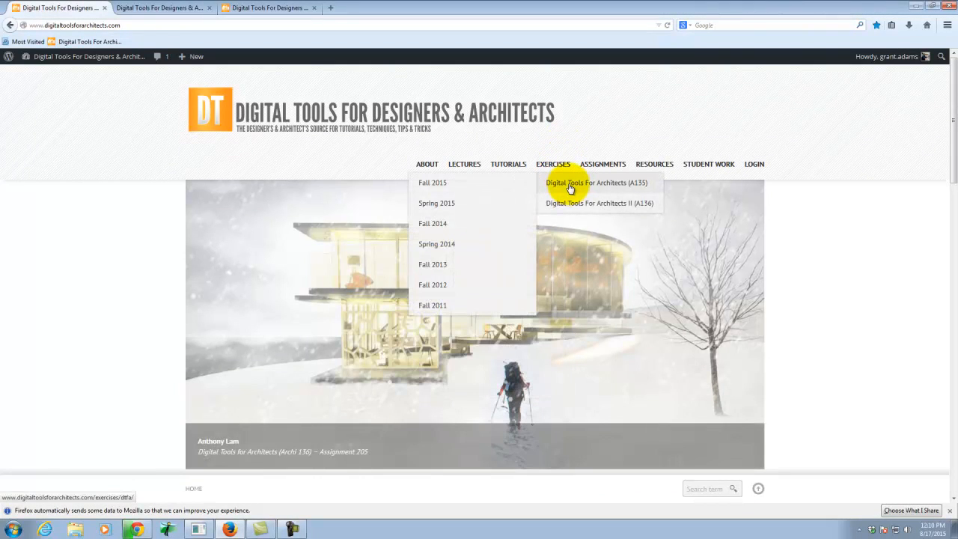
pyautogui.moveTo(571, 210)
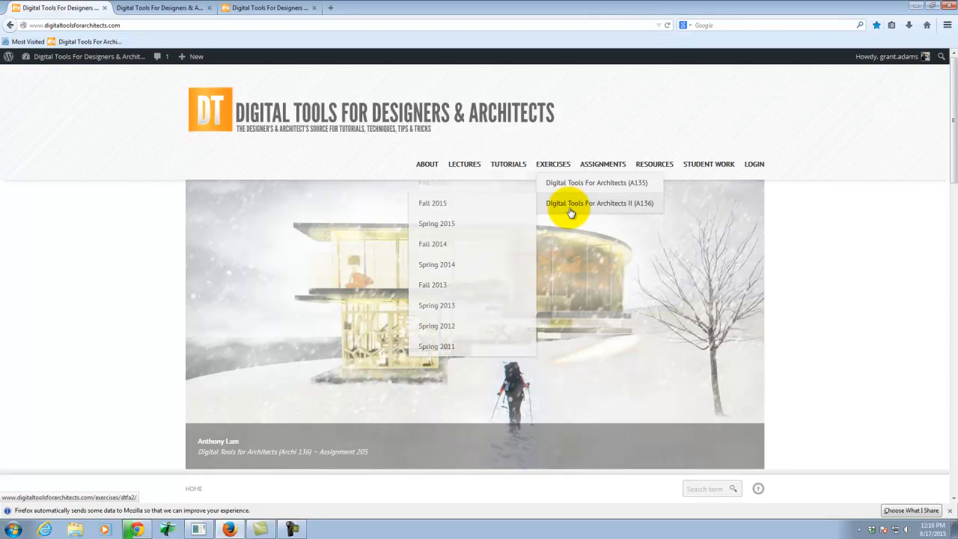
pyautogui.click(464, 205)
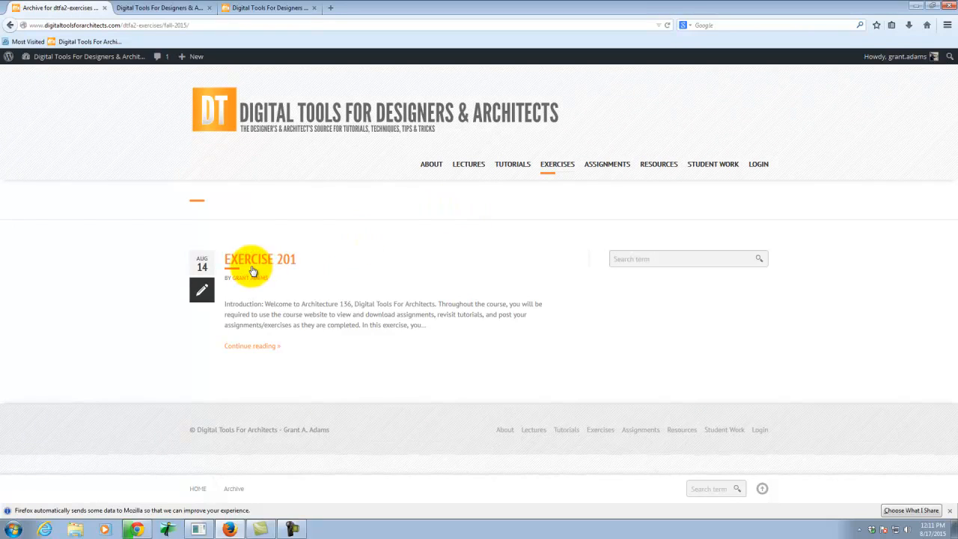
pyautogui.click(256, 260)
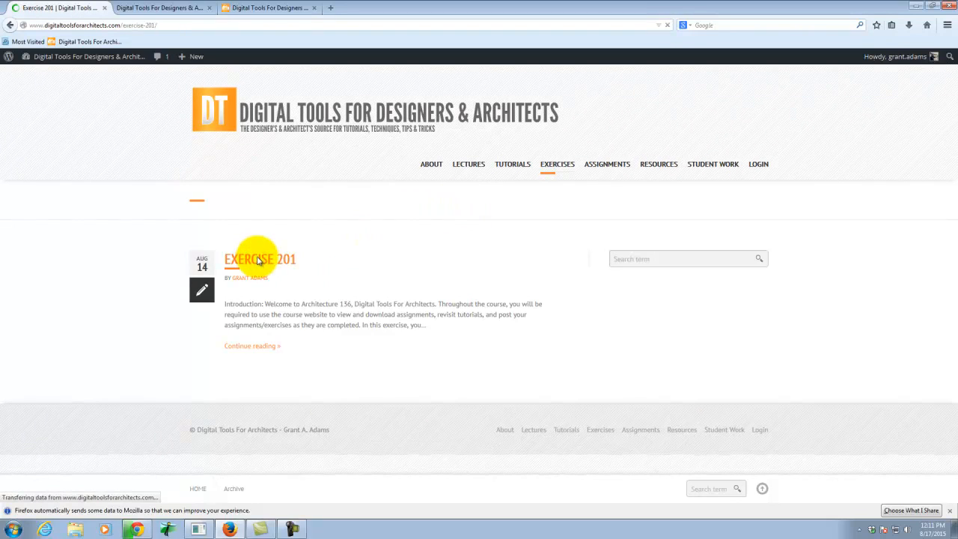
# Save the linked Exercise101_F2015.3dm file from Part 2 to the KINGFISHER (E:) drive.
pyautogui.scroll(-5, 392, 259)
pyautogui.scroll(-3, 396, 262)
pyautogui.rightClick(290, 145)
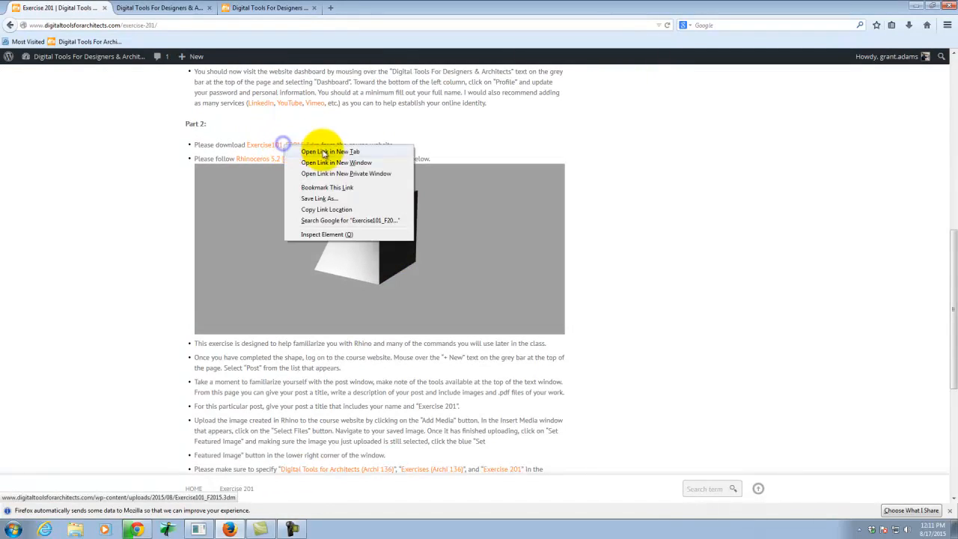
pyautogui.click(358, 198)
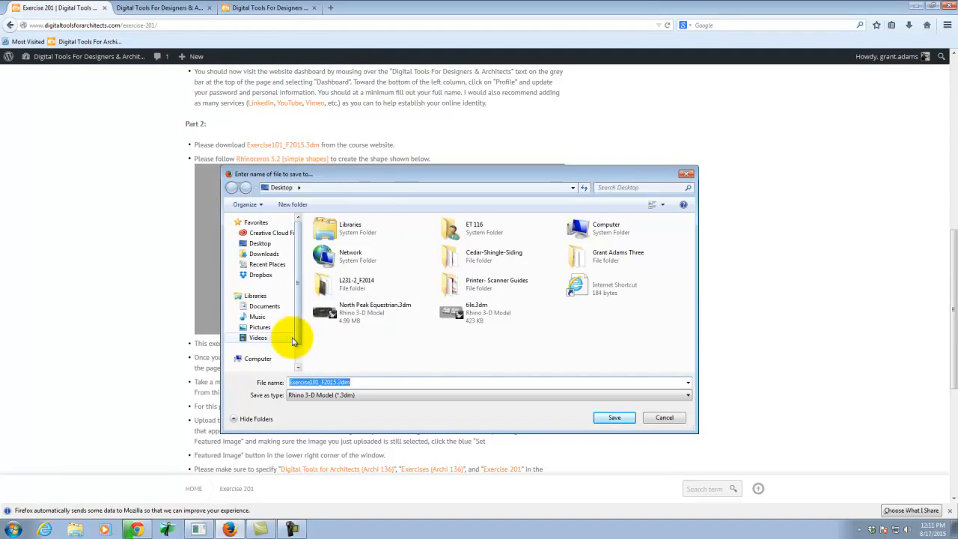
pyautogui.scroll(-1, 275, 318)
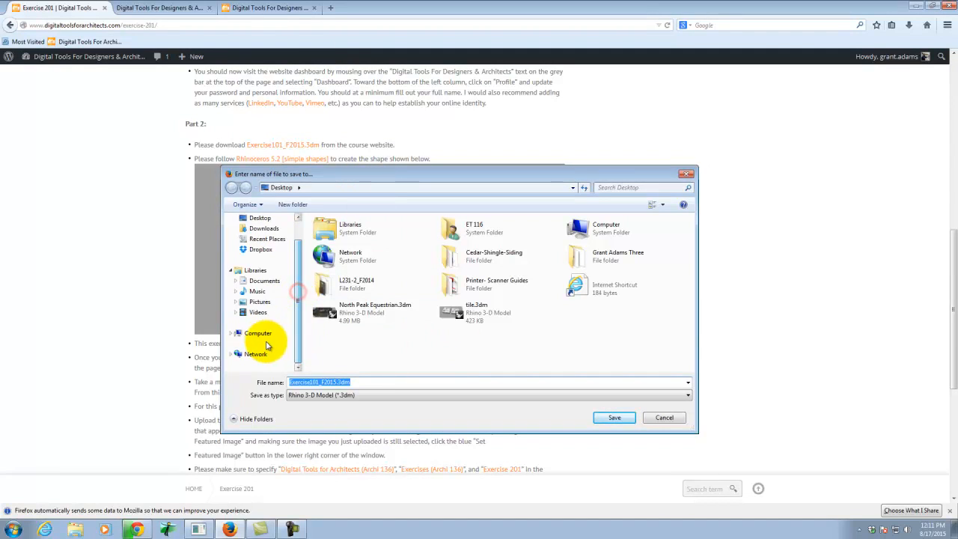
pyautogui.click(264, 334)
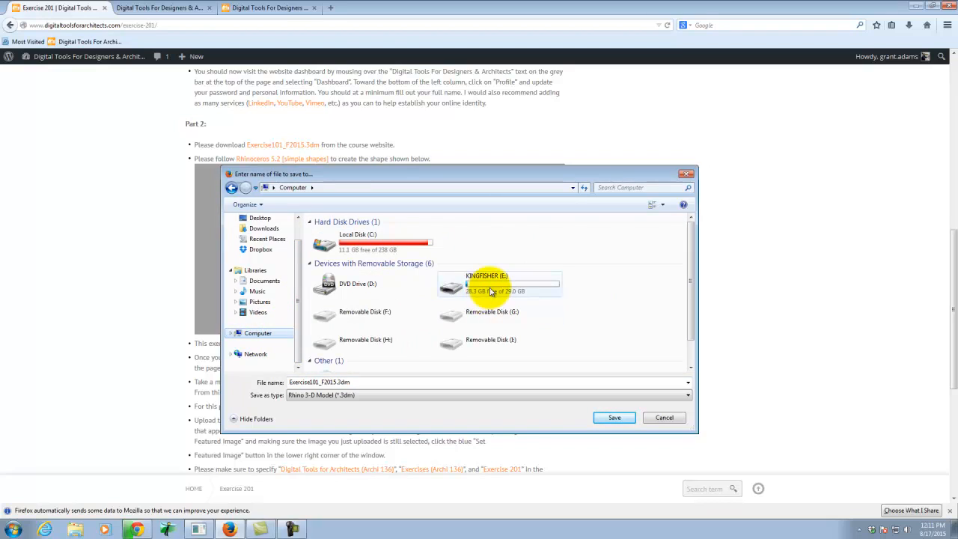
pyautogui.doubleClick(488, 224)
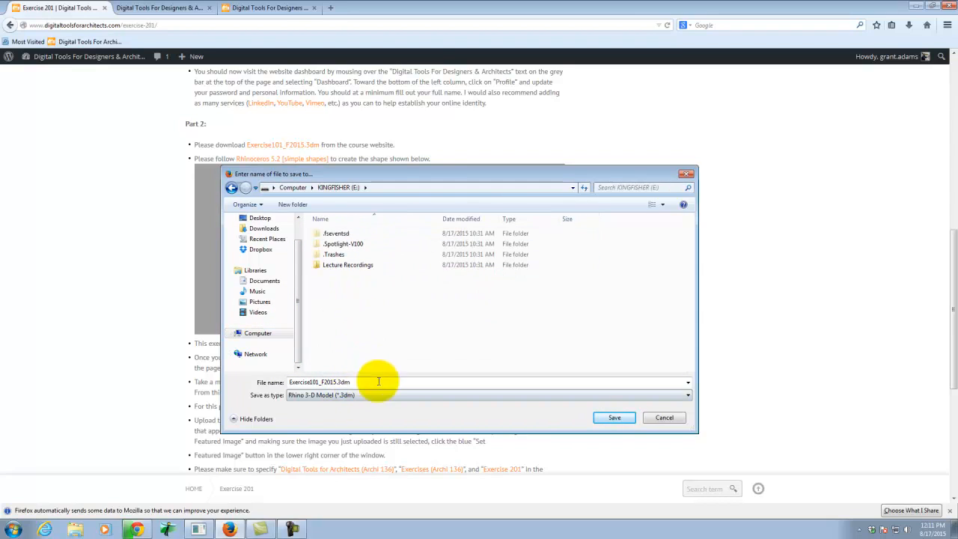
pyautogui.click(616, 420)
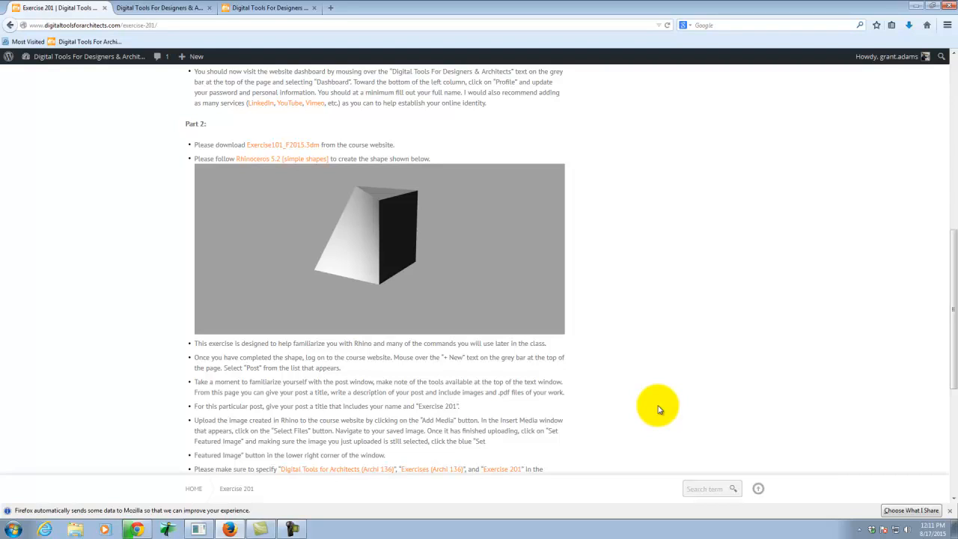
pyautogui.click(289, 146)
pyautogui.rightClick(288, 146)
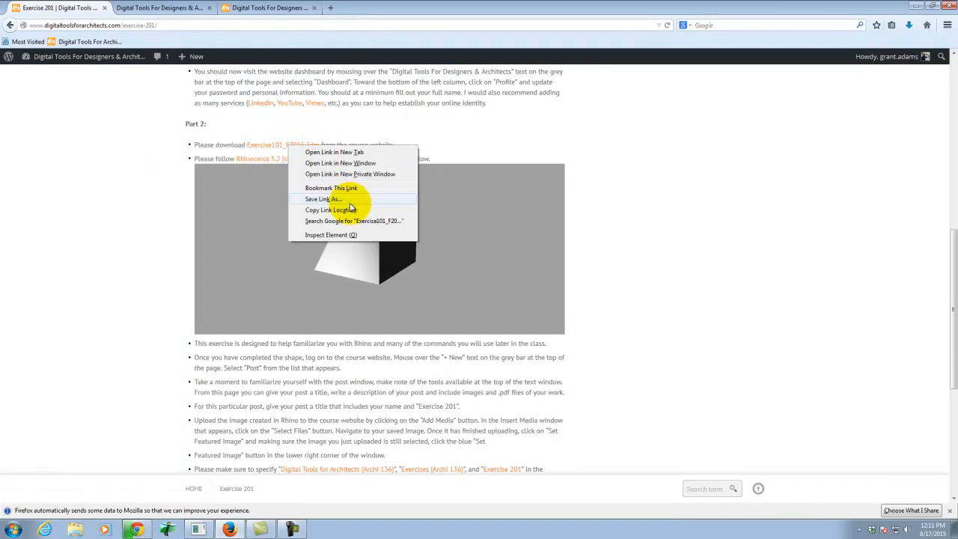
pyautogui.click(781, 200)
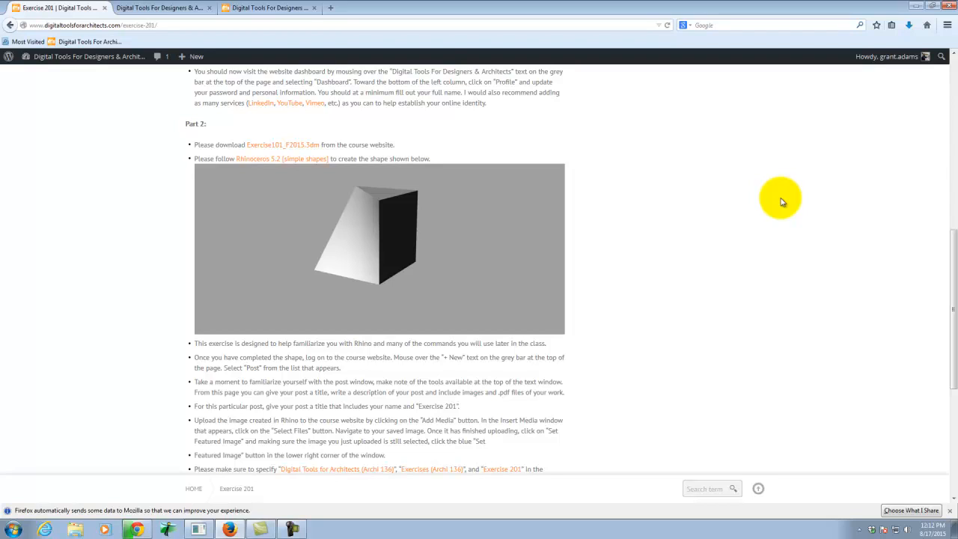
# Minimize both browser windows and launch Rhinoceros 5 (64-bit).
pyautogui.click(920, 5)
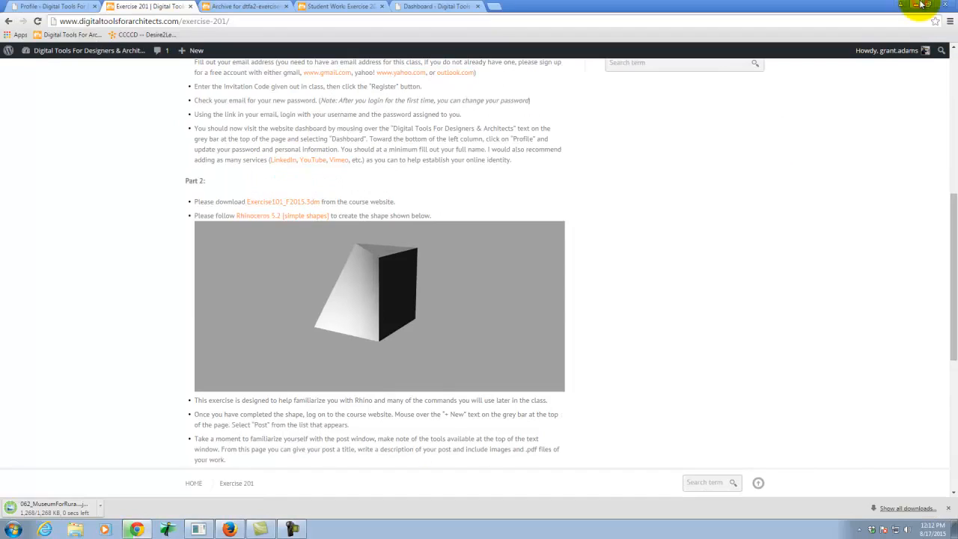
pyautogui.click(914, 5)
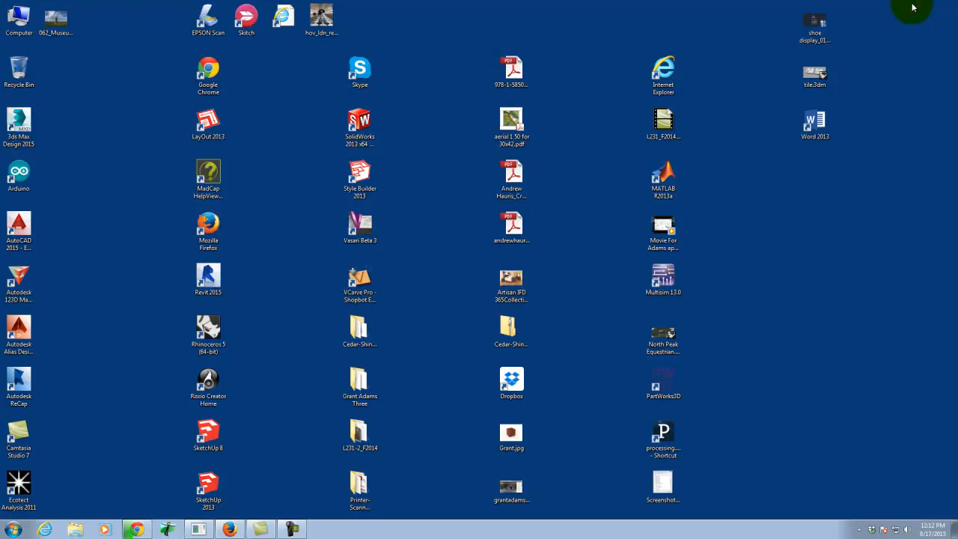
pyautogui.click(11, 529)
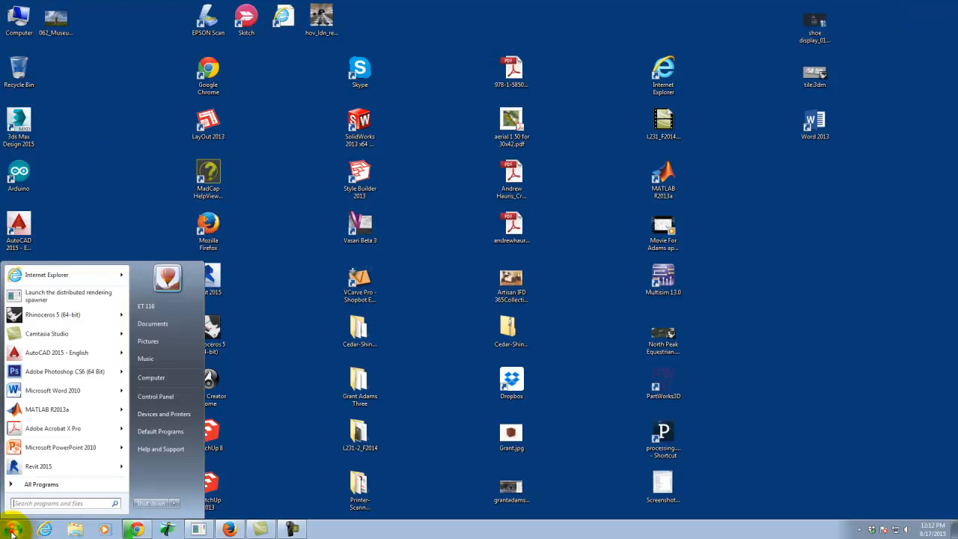
pyautogui.click(66, 320)
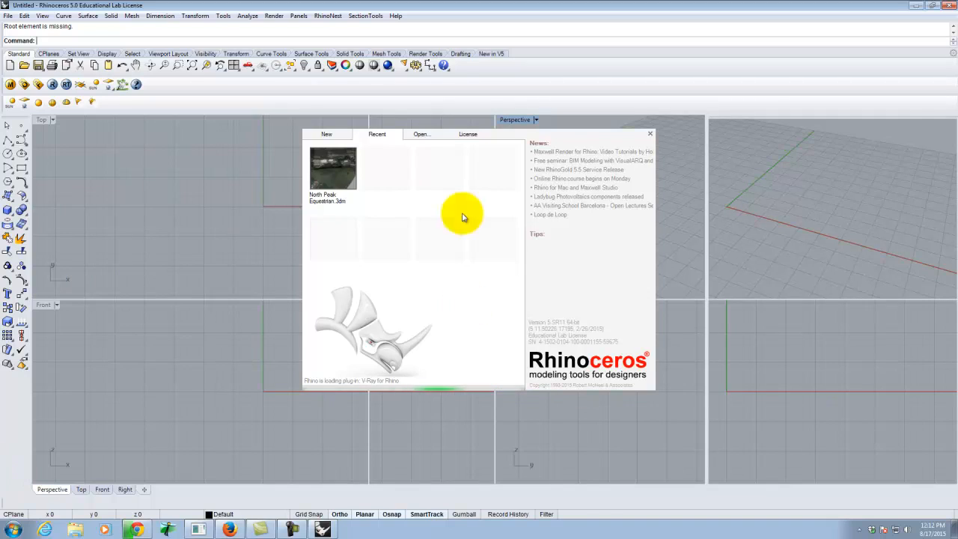
# Start a new model from the Large Objects - Inches template and close the floating RhinoNest 3.0 toolbar.
pyautogui.click(327, 136)
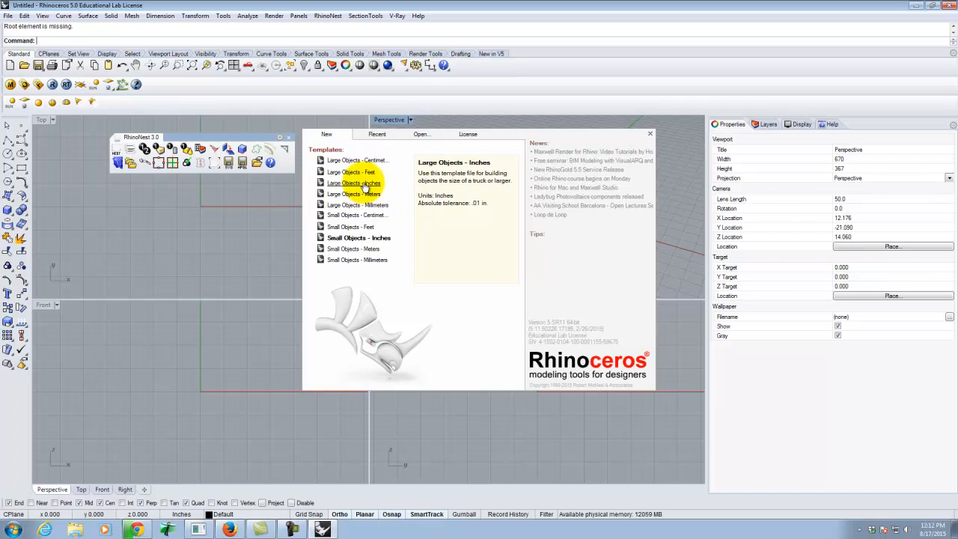
pyautogui.click(365, 184)
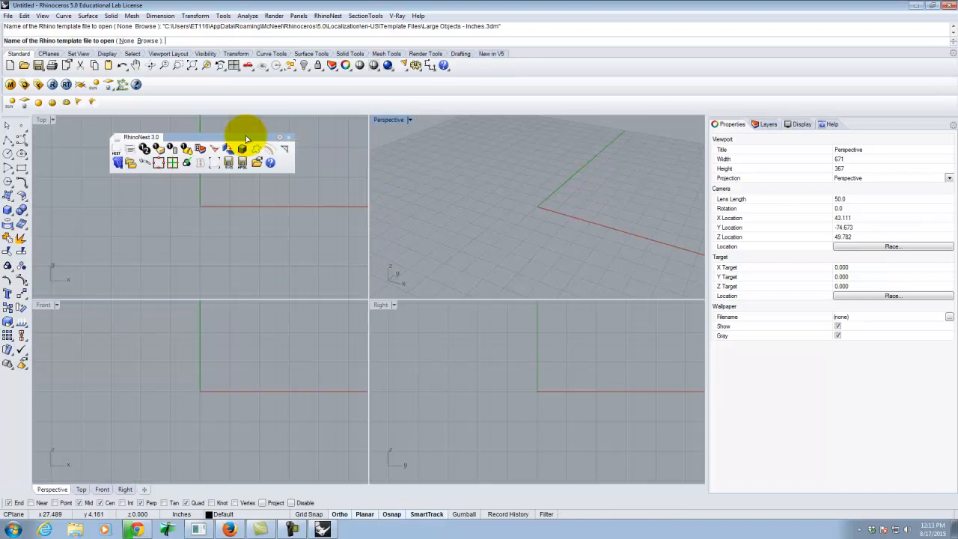
pyautogui.moveTo(240, 139); pyautogui.dragTo(267, 135)
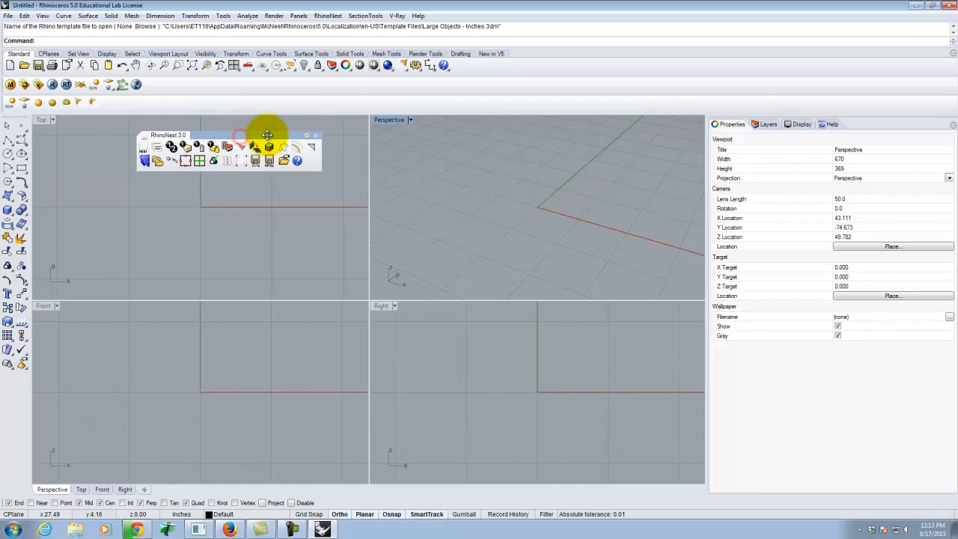
pyautogui.click(316, 136)
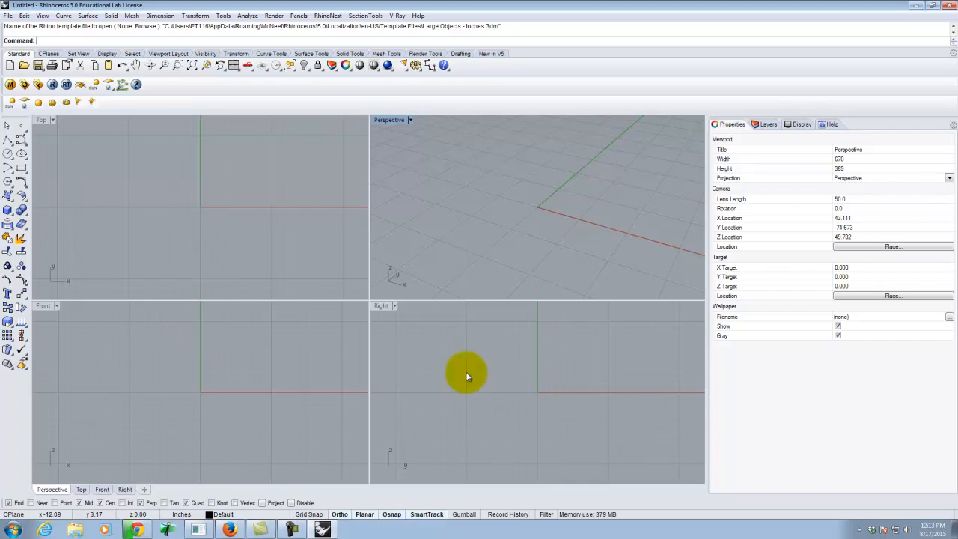
# Open the Exercise101_F2015.3dm model from the KINGFISHER (E:) drive.
pyautogui.click(10, 15)
pyautogui.click(25, 38)
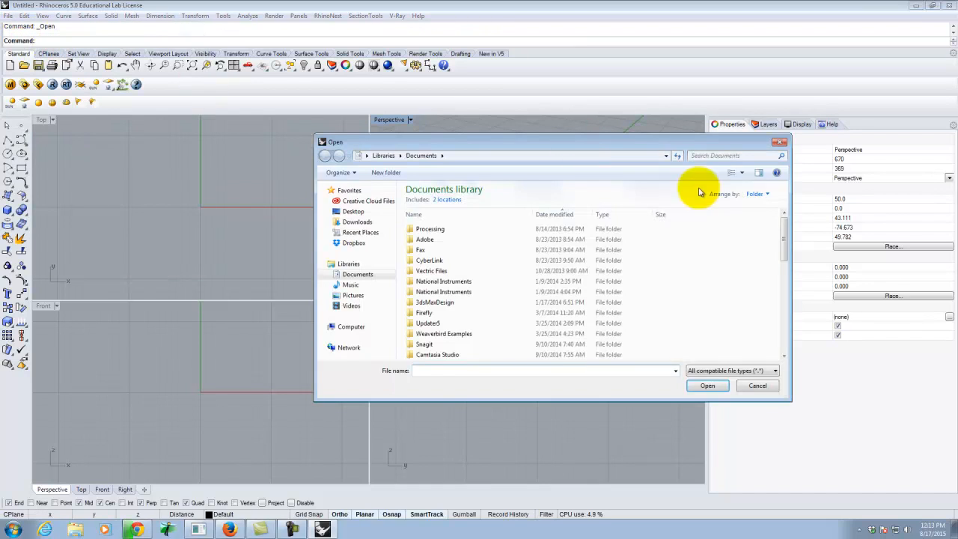
pyautogui.click(351, 329)
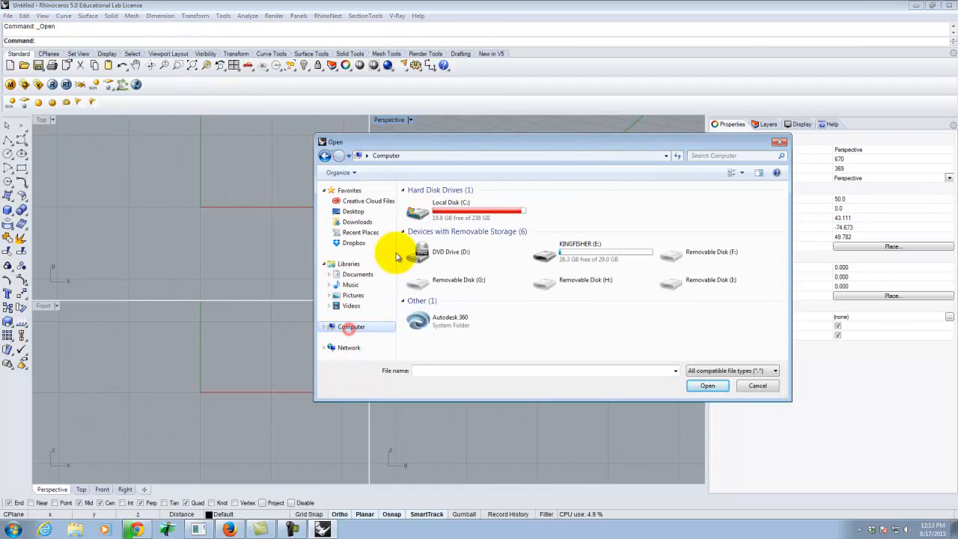
pyautogui.doubleClick(597, 261)
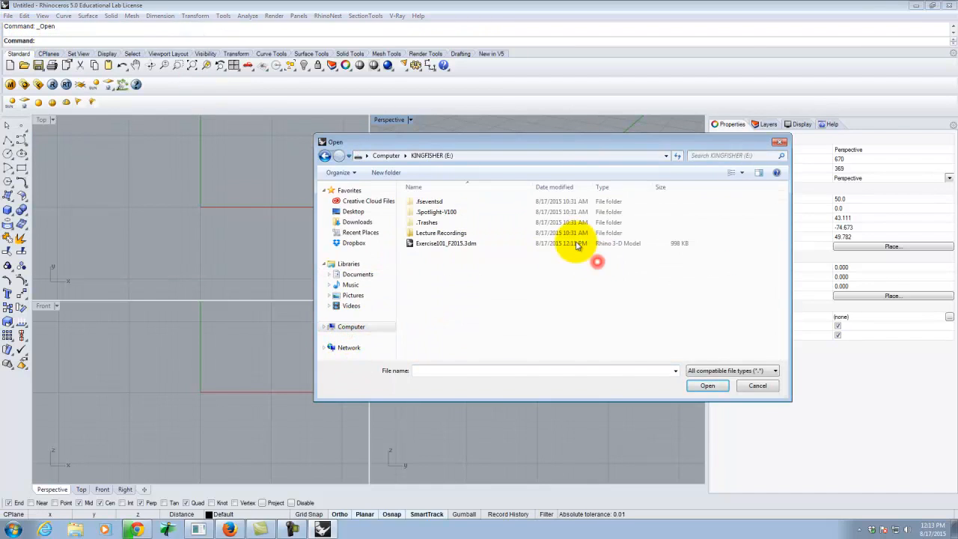
pyautogui.click(441, 247)
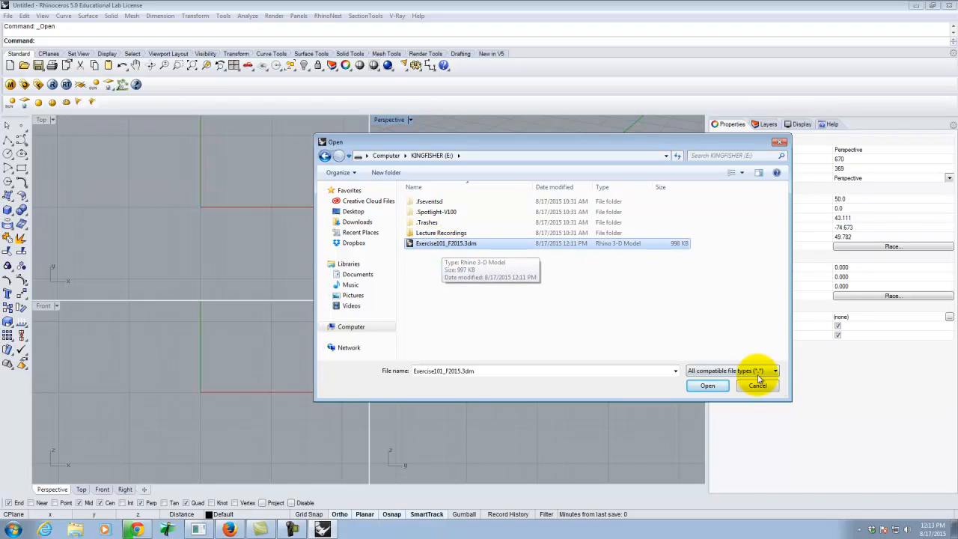
pyautogui.click(711, 386)
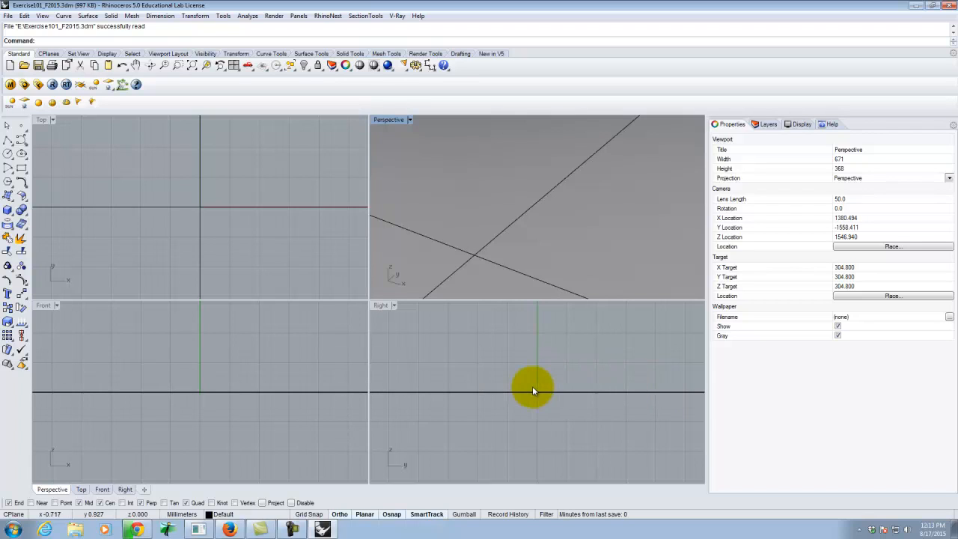
pyautogui.click(7, 17)
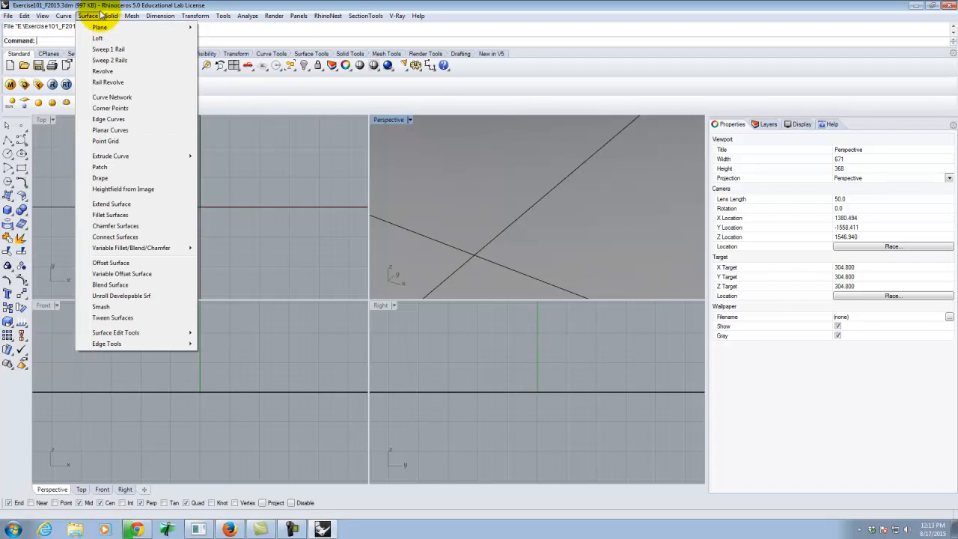
pyautogui.click(338, 3)
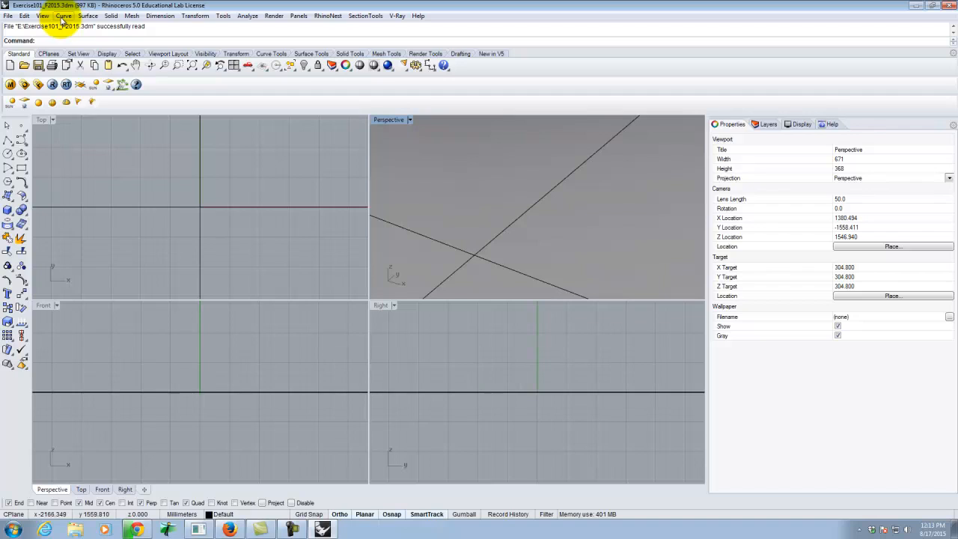
pyautogui.click(64, 16)
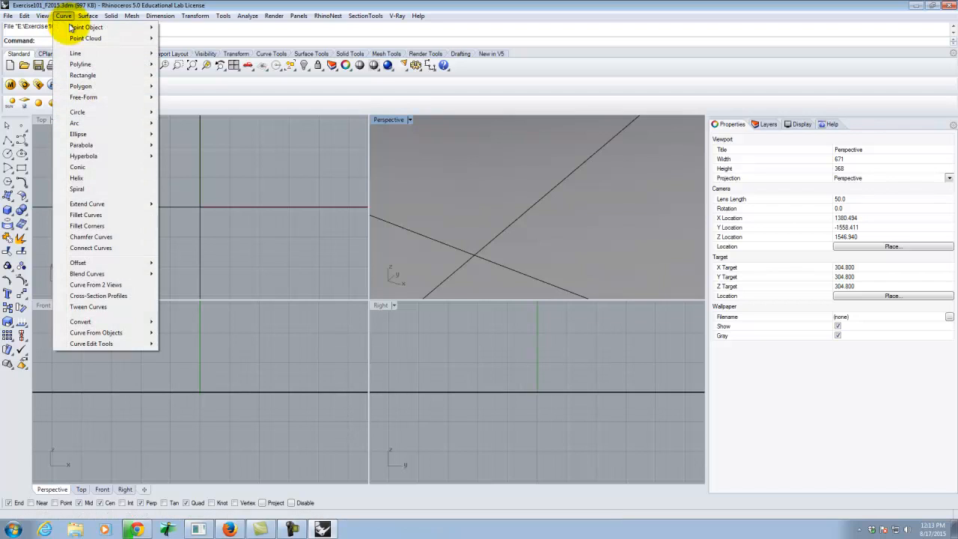
pyautogui.moveTo(80, 64)
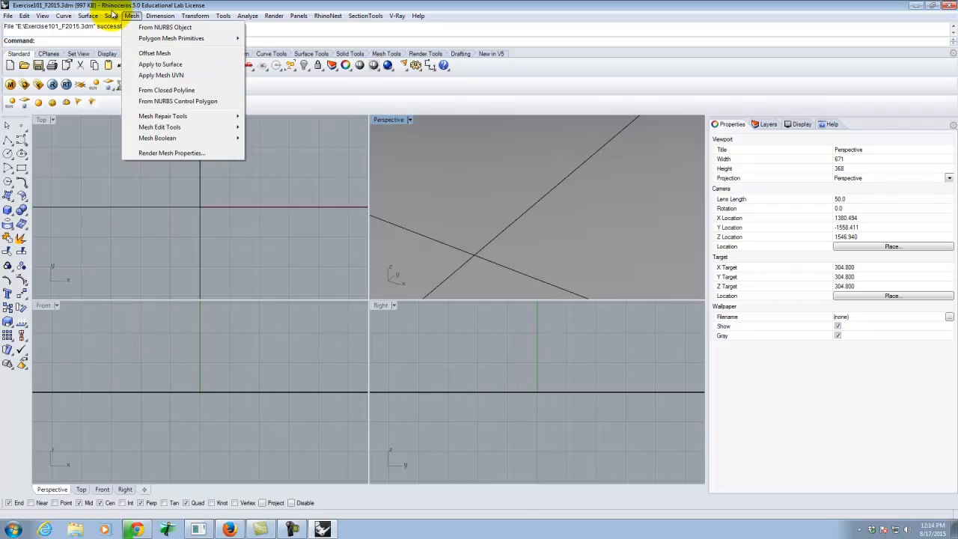
pyautogui.click(116, 14)
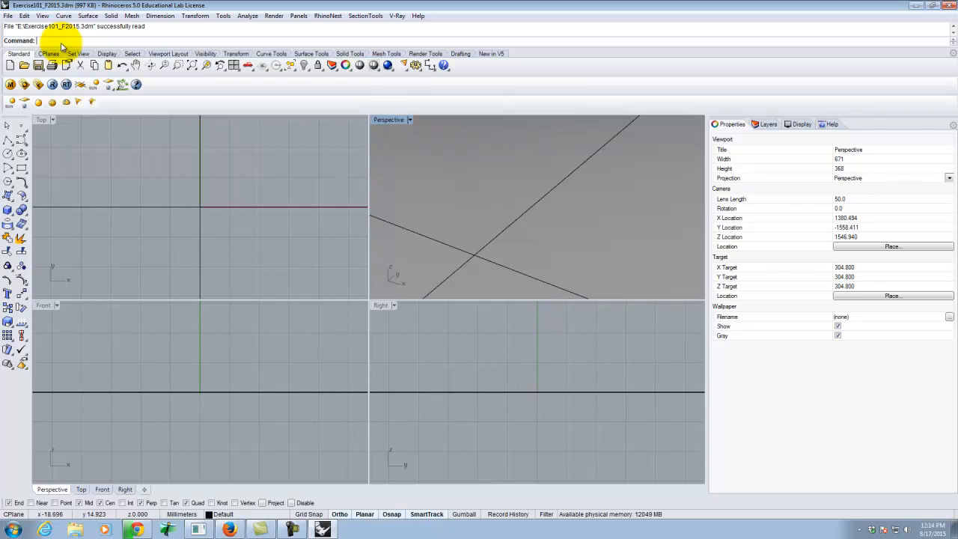
pyautogui.write('Polygon')
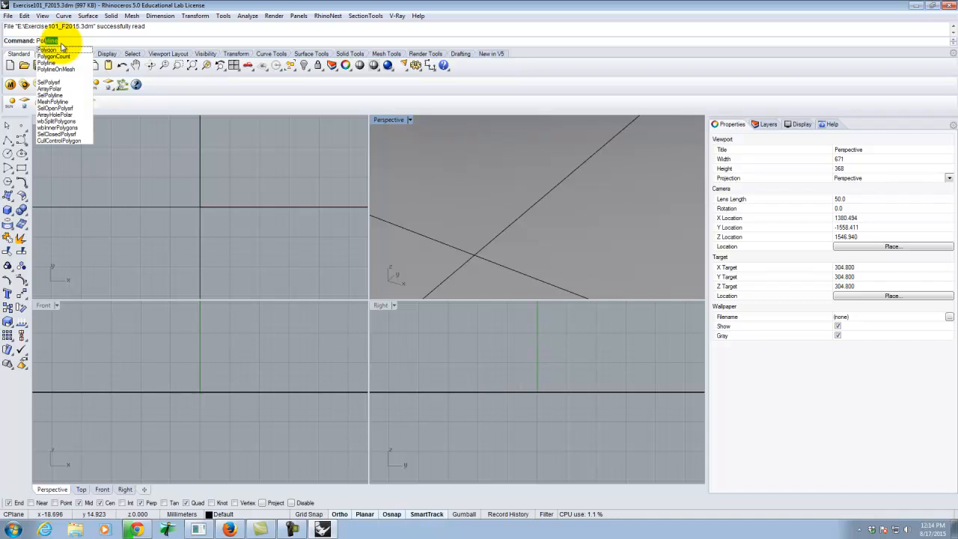
pyautogui.press('Return')
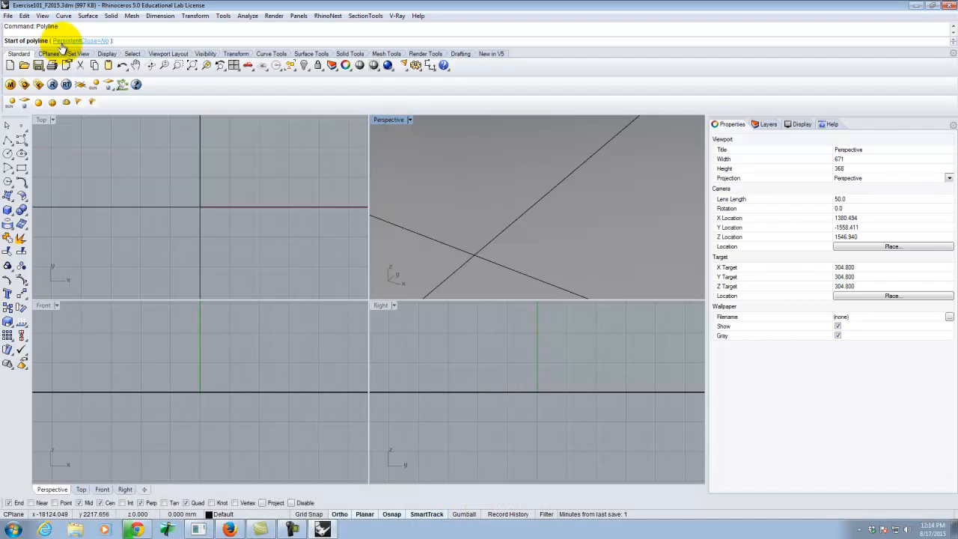
pyautogui.press('Escape')
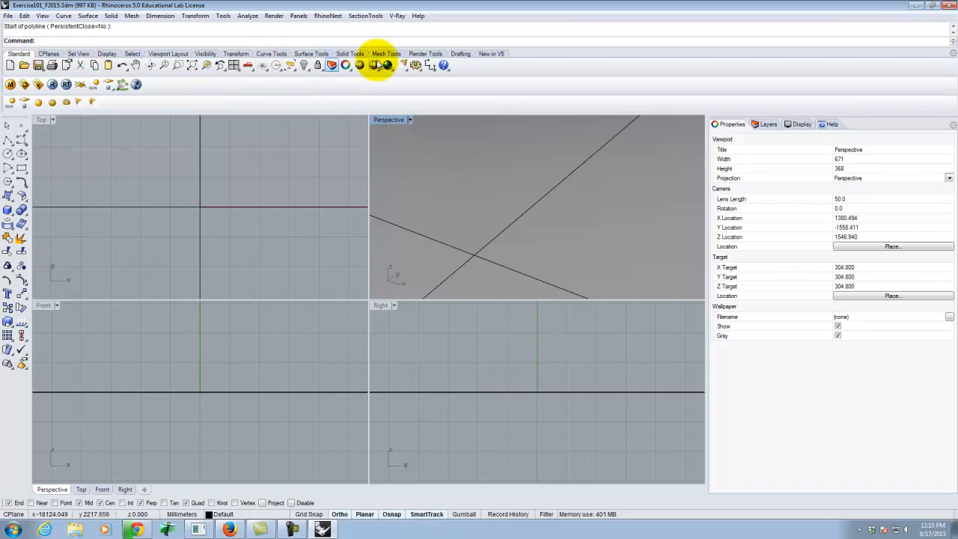
# Look through the Transform tools and the available solid, line and circle tool variants.
pyautogui.click(236, 54)
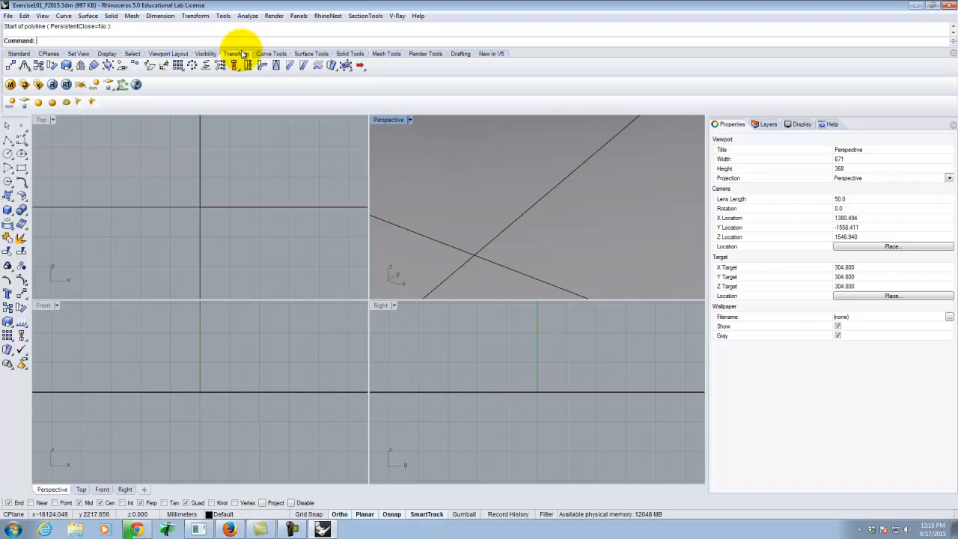
pyautogui.click(19, 54)
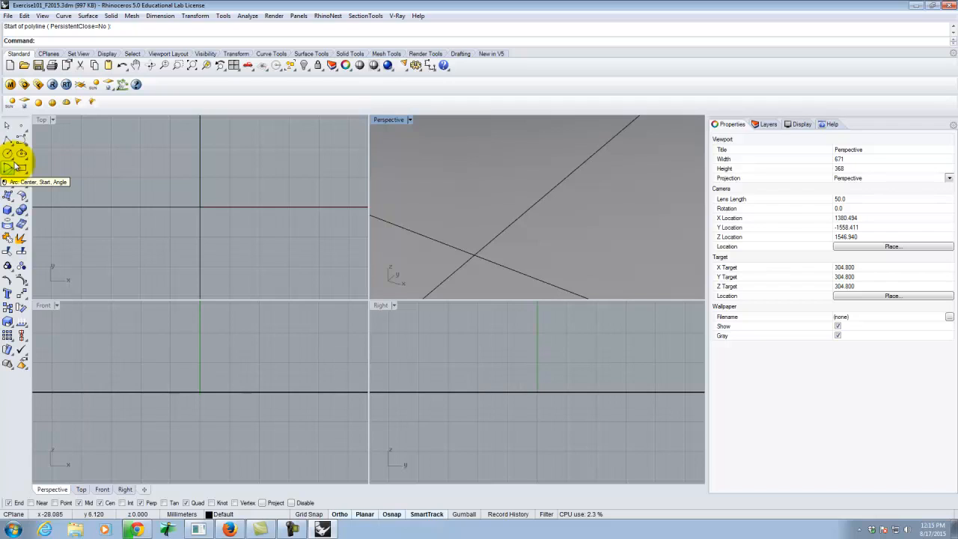
pyautogui.click(7, 212)
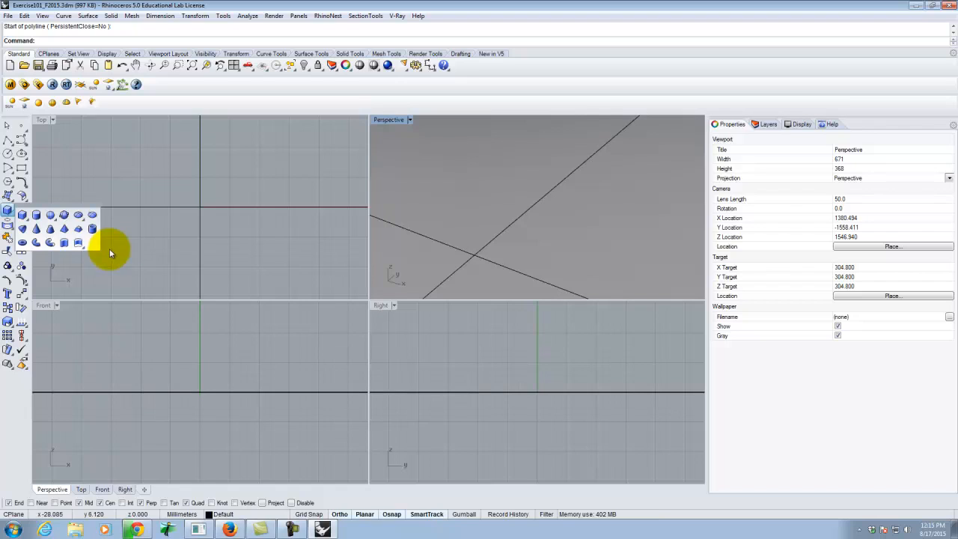
pyautogui.click(7, 140)
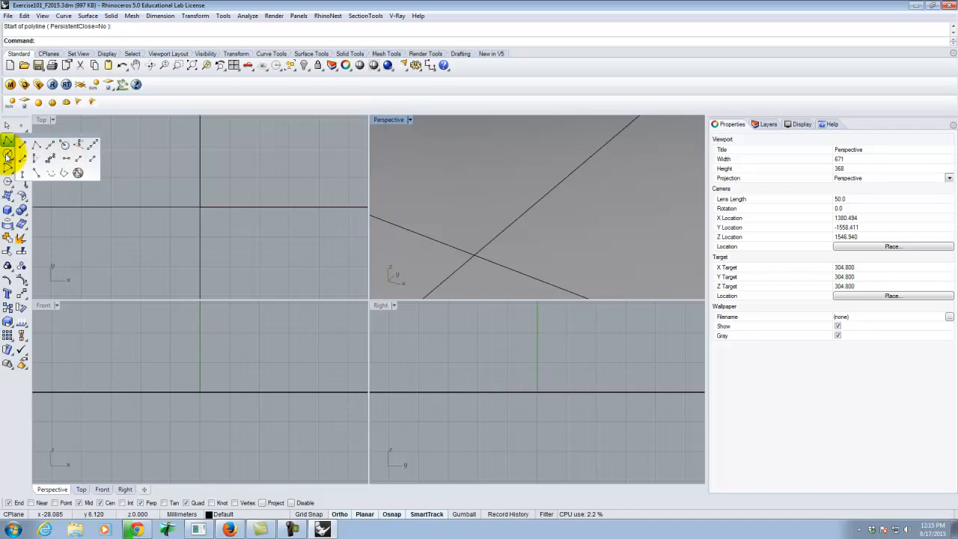
pyautogui.click(8, 155)
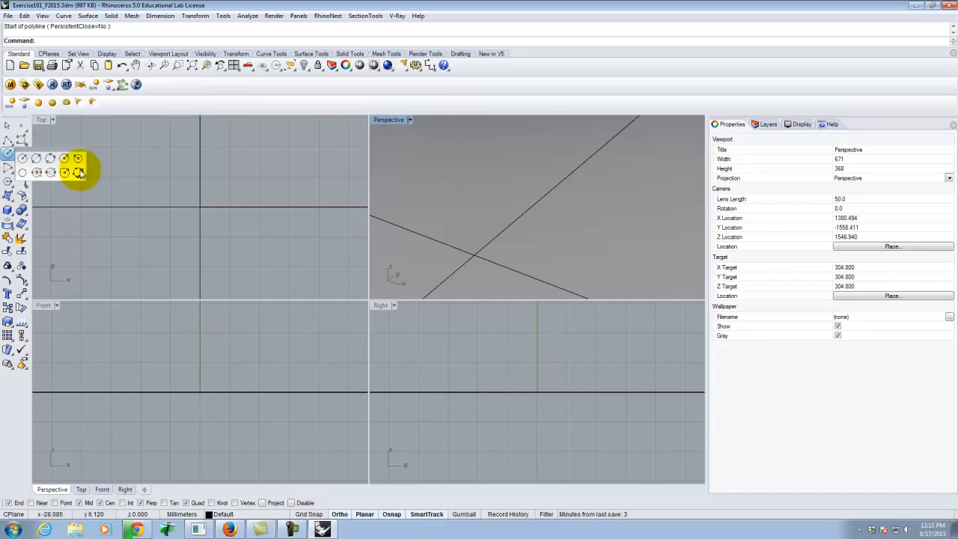
pyautogui.click(9, 418)
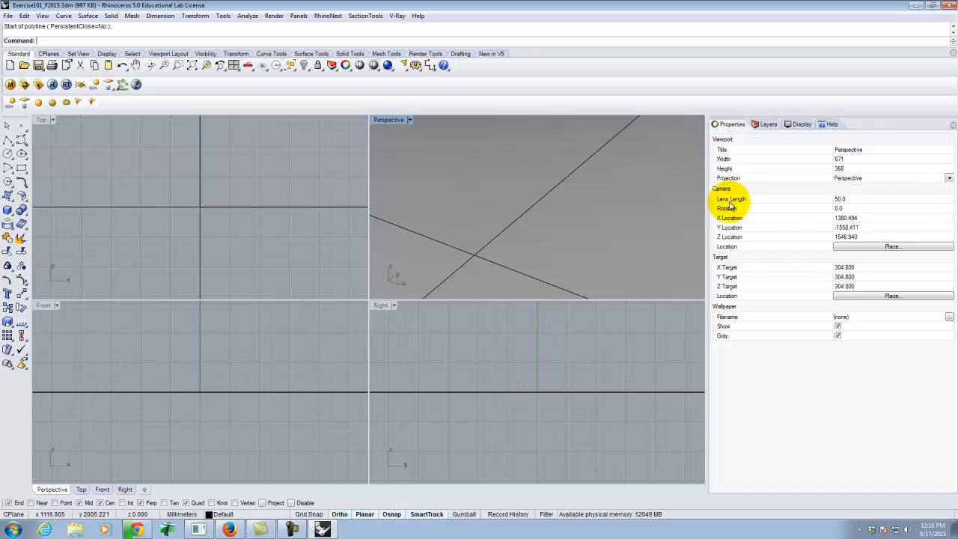
# Examine the layer list, the Perspective viewport's display settings and the help page, and return to the viewport's properties.
pyautogui.click(764, 126)
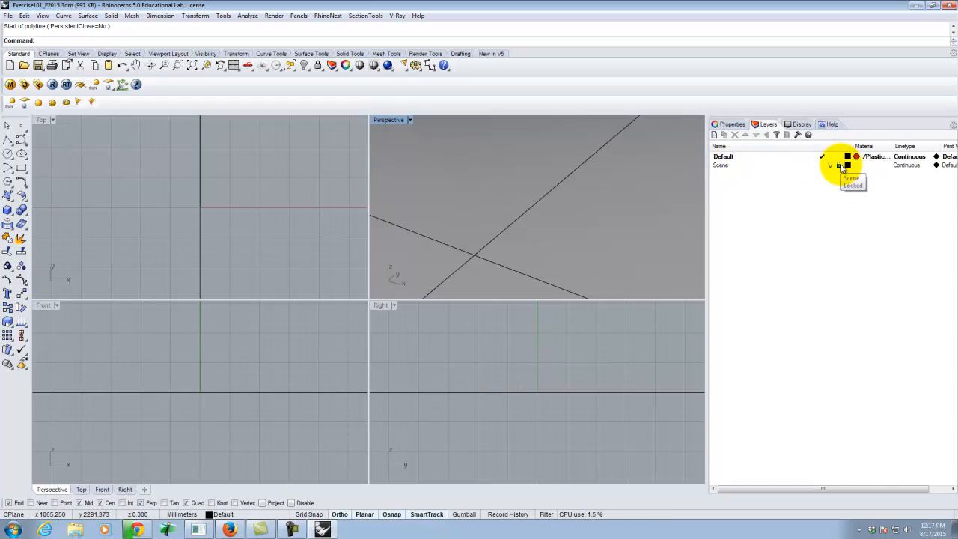
pyautogui.click(798, 124)
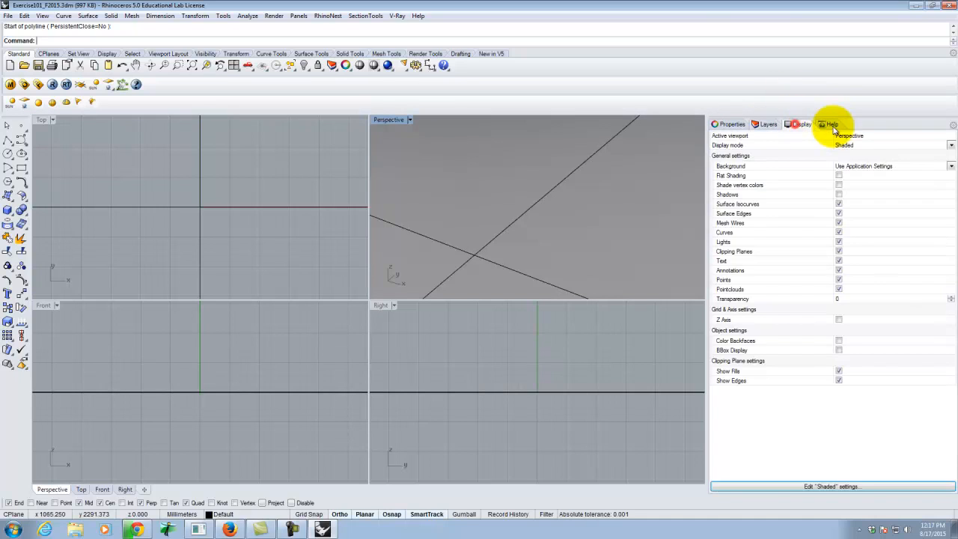
pyautogui.click(833, 127)
pyautogui.click(799, 125)
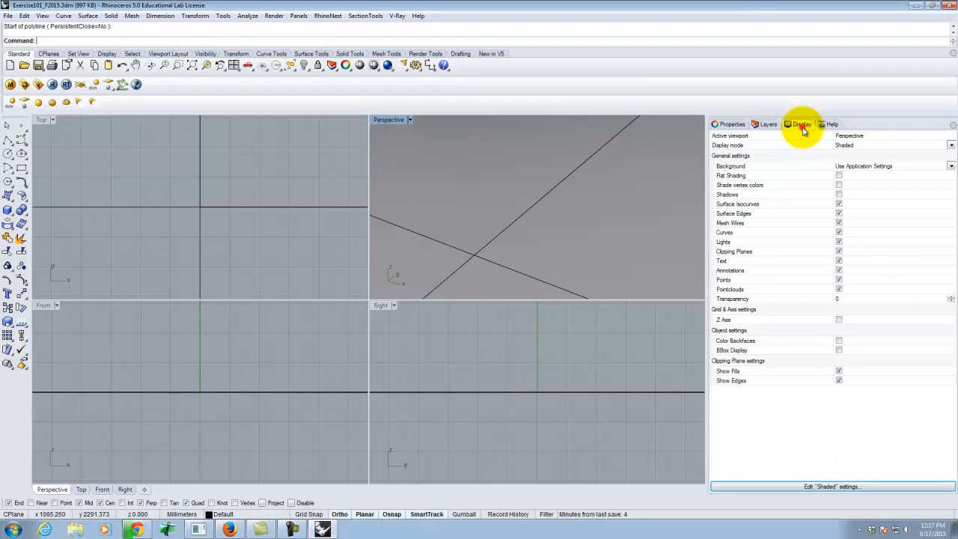
pyautogui.click(828, 126)
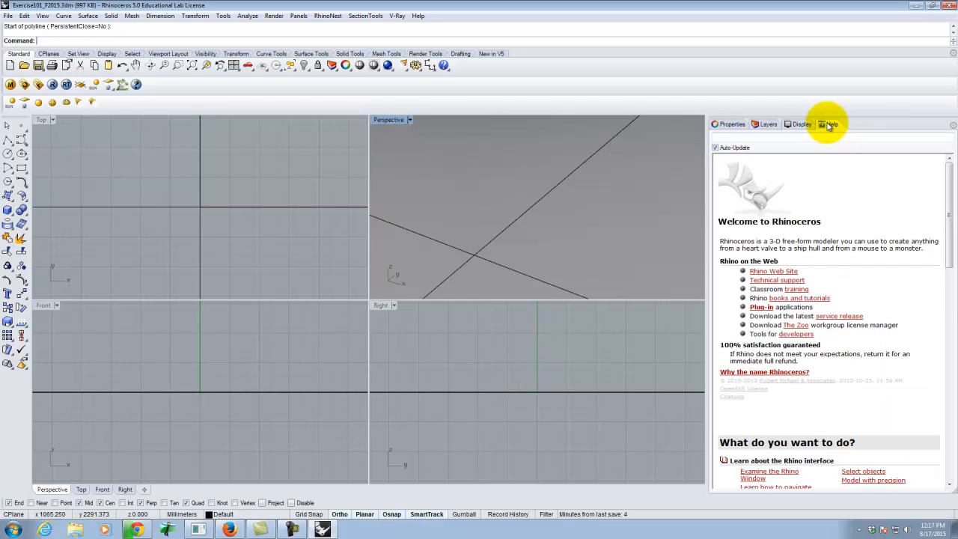
pyautogui.click(728, 124)
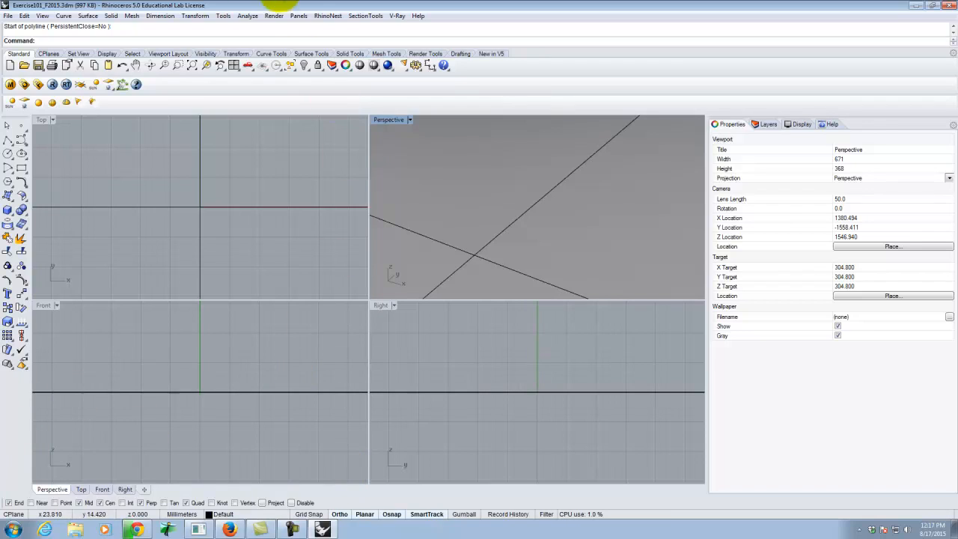
# Review the available object snap options, including the persistent Osnap setting.
pyautogui.click(223, 16)
pyautogui.moveTo(246, 28)
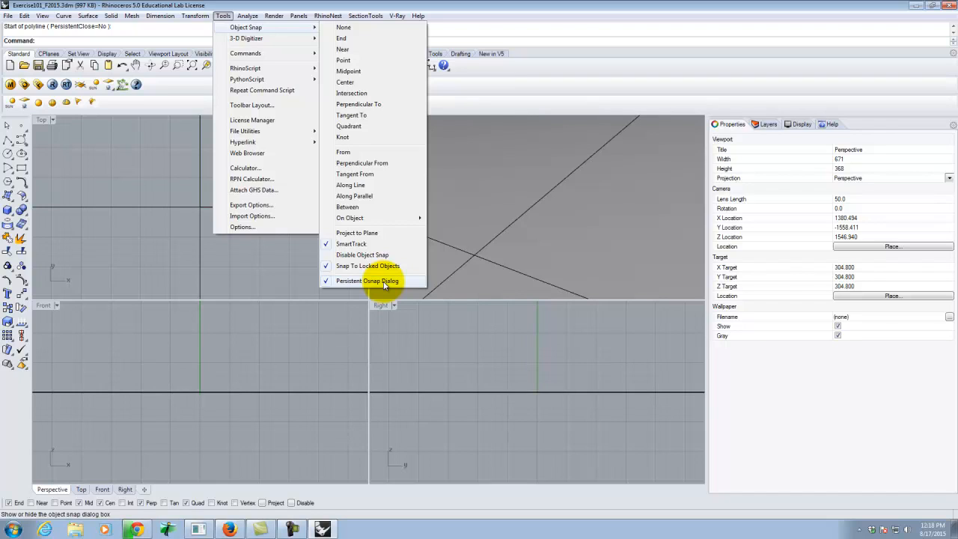
pyautogui.click(224, 14)
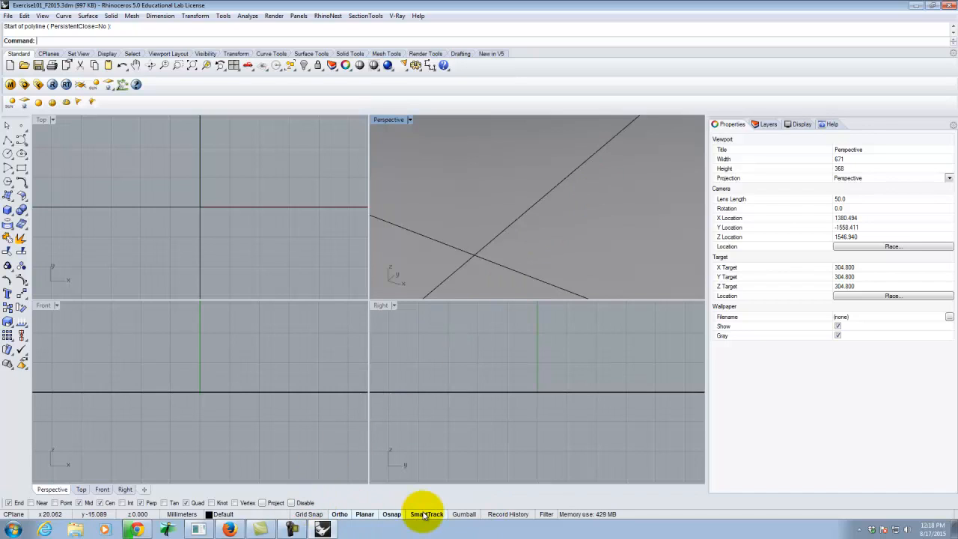
# Change the model units to Inches in the document properties and scale the model to match.
pyautogui.click(182, 516)
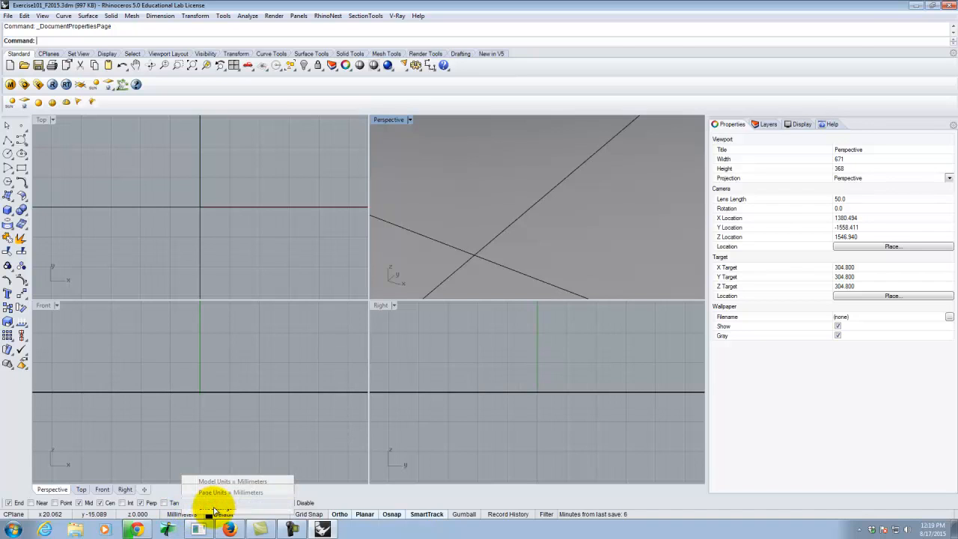
pyautogui.click(214, 508)
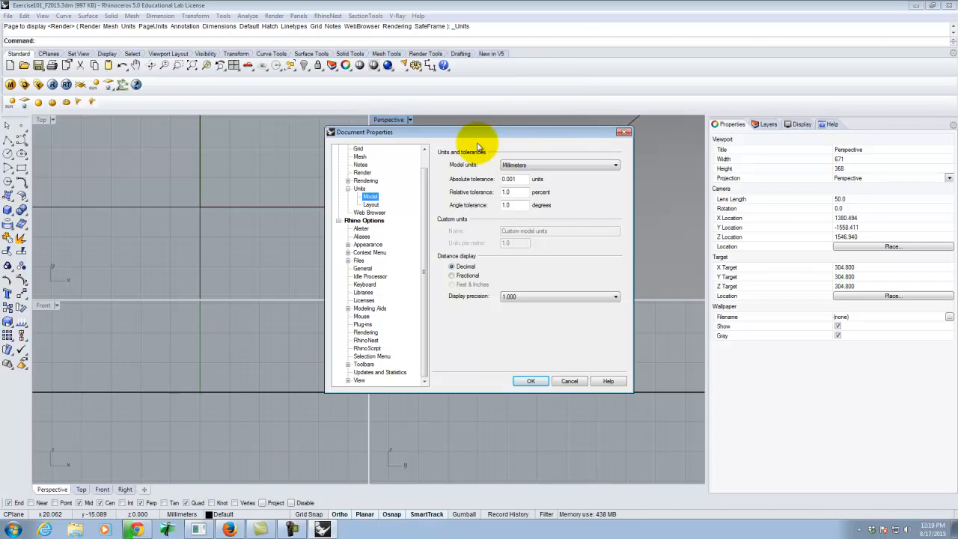
pyautogui.click(531, 166)
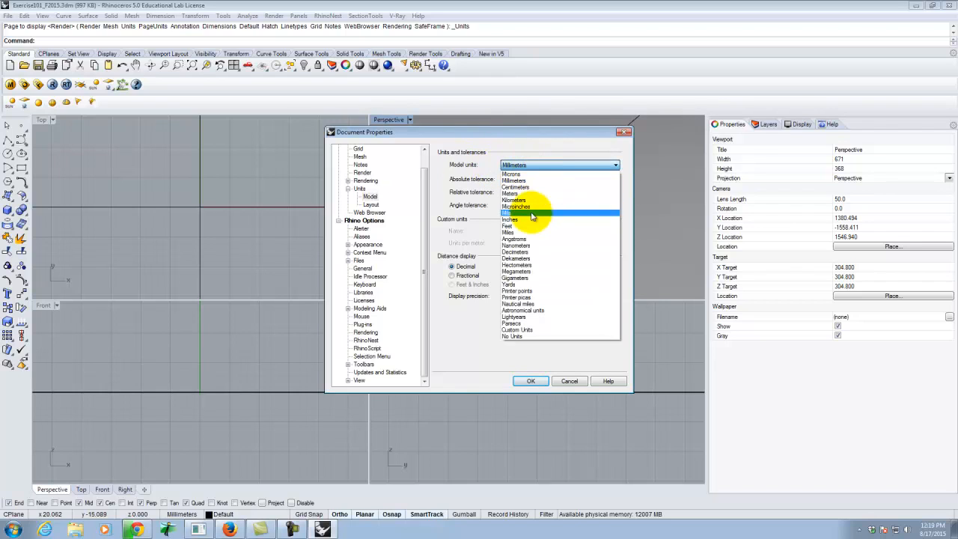
pyautogui.click(522, 221)
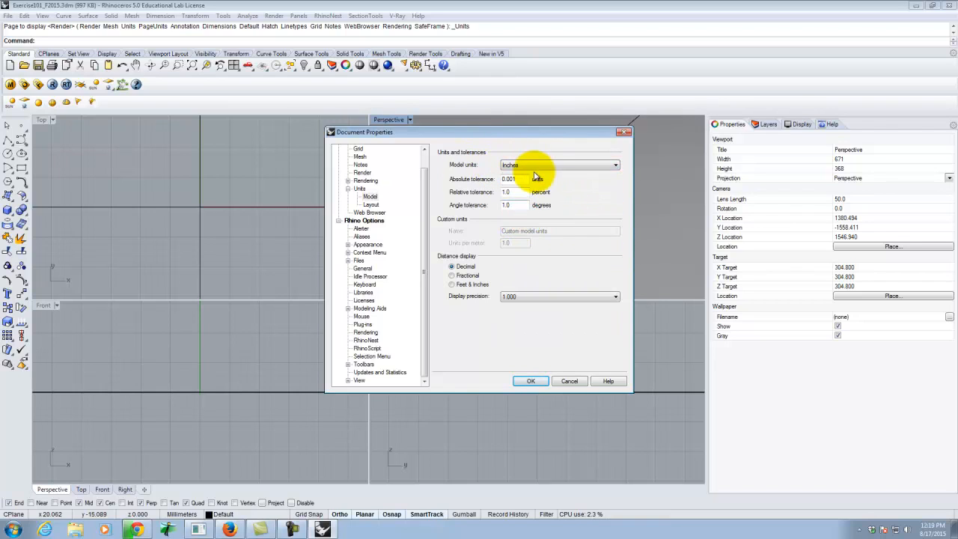
pyautogui.click(531, 382)
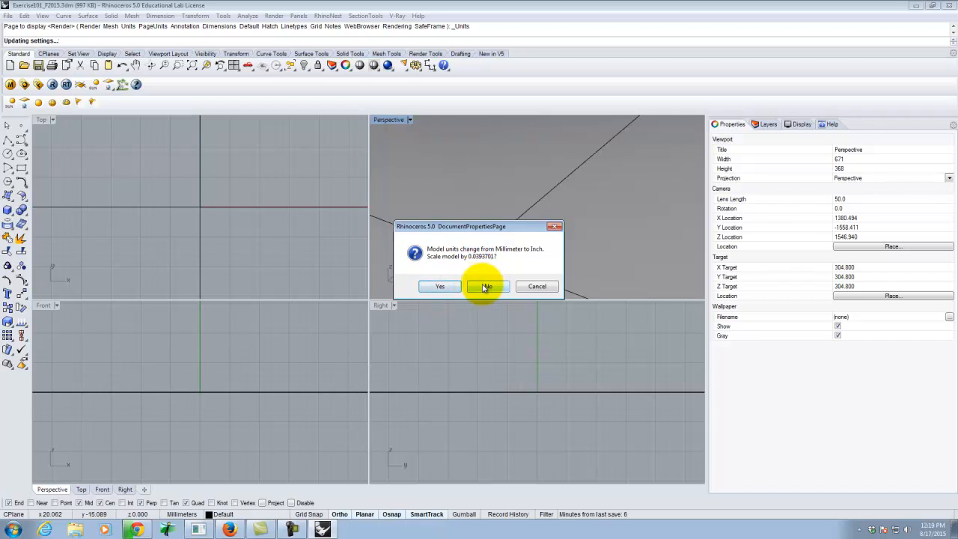
pyautogui.click(450, 287)
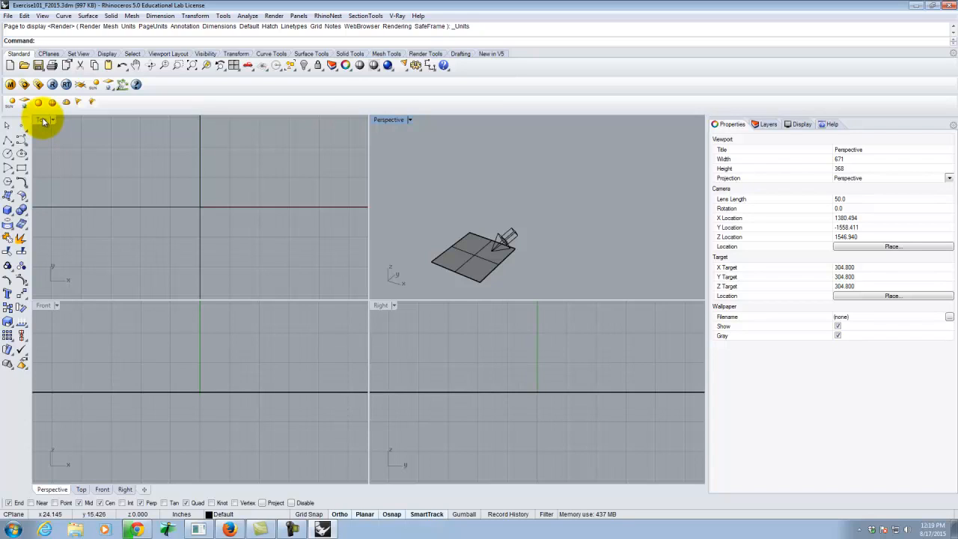
# Make the Top, Front, Right and Perspective viewports active one after another.
pyautogui.click(42, 120)
pyautogui.click(40, 305)
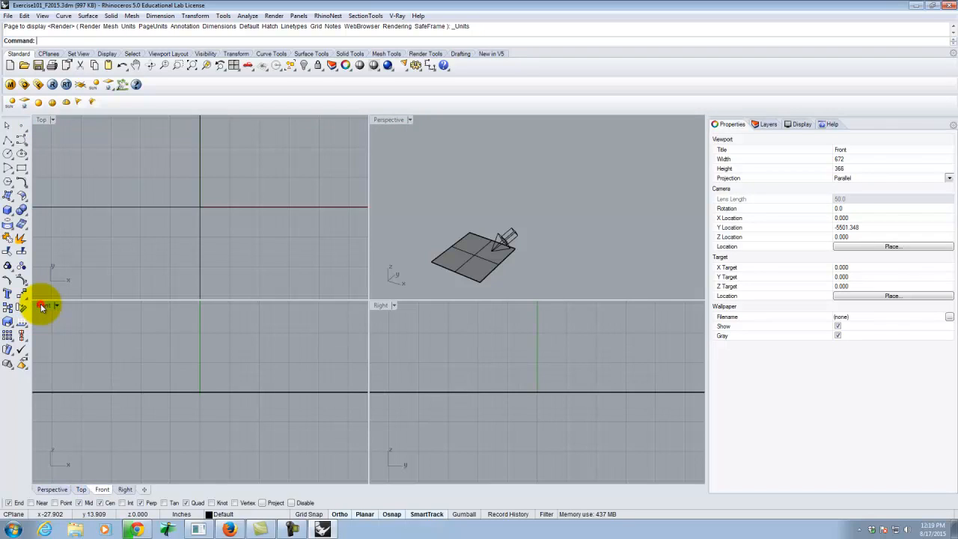
pyautogui.click(392, 307)
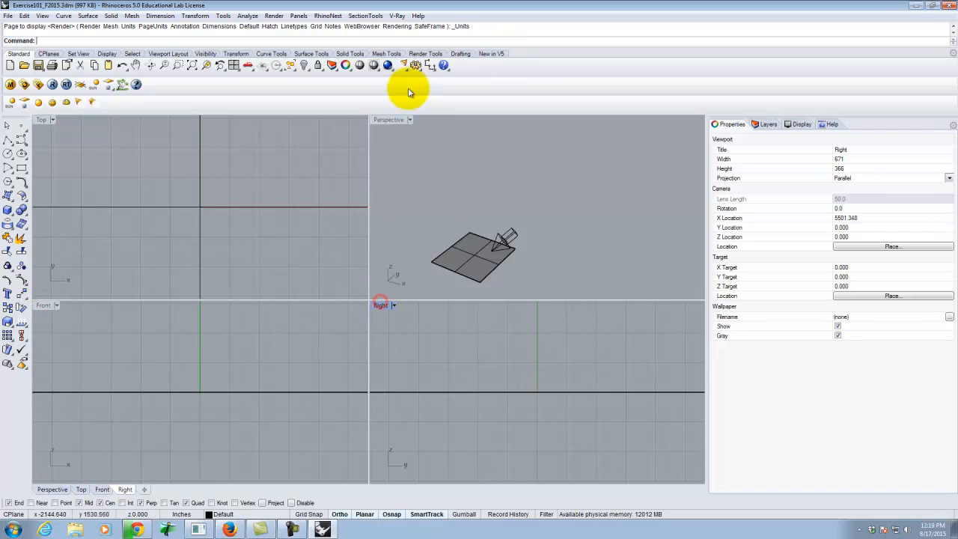
pyautogui.click(392, 120)
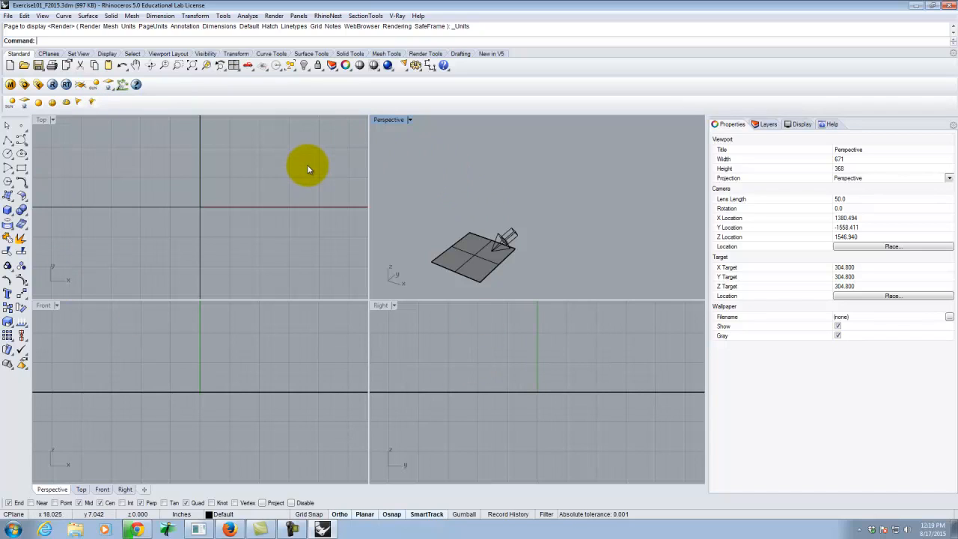
# Maximize and restore the Perspective viewport, and do the same with the Top viewport.
pyautogui.doubleClick(390, 120)
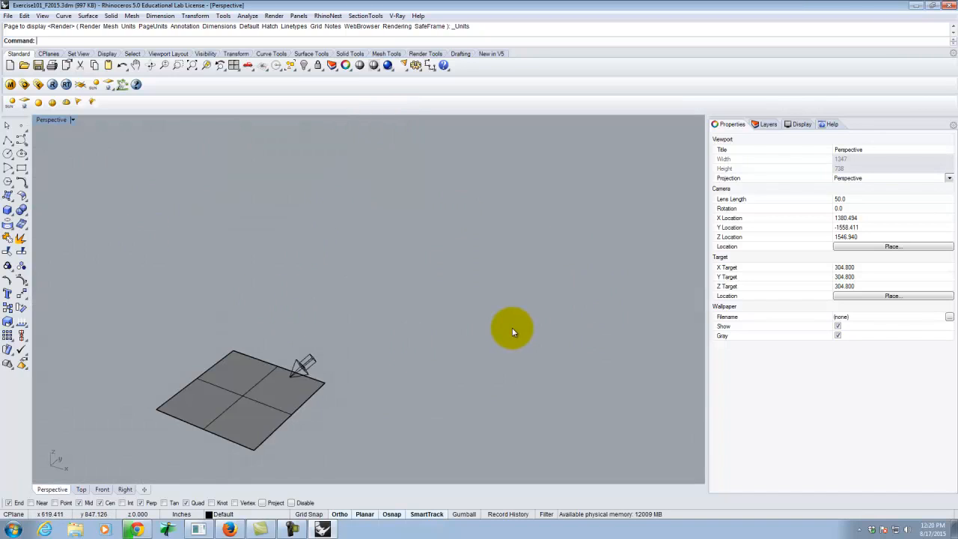
pyautogui.doubleClick(50, 121)
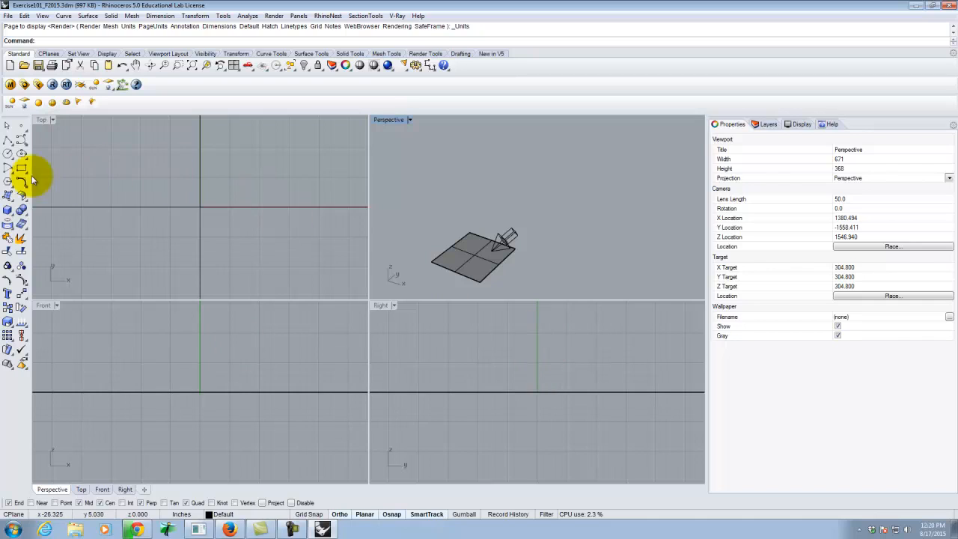
pyautogui.doubleClick(41, 120)
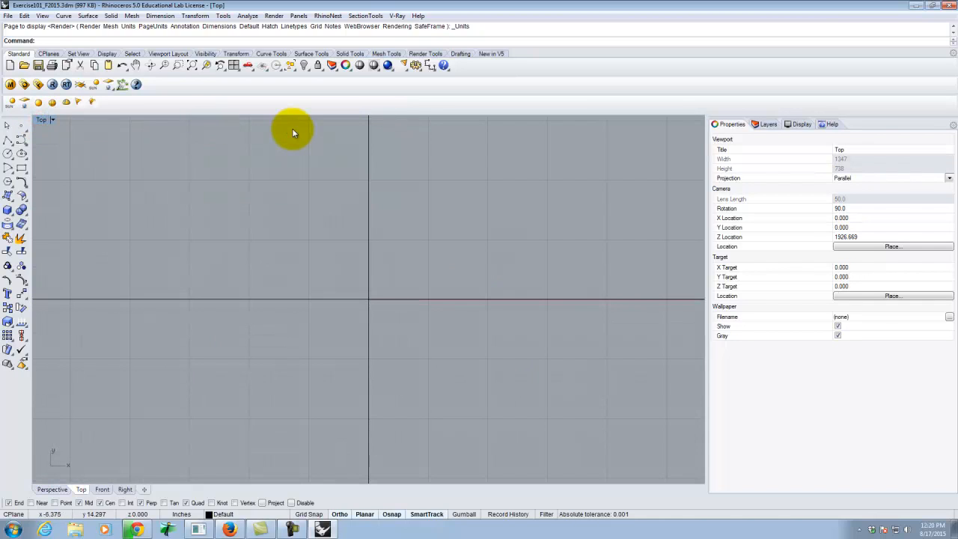
pyautogui.click(41, 120)
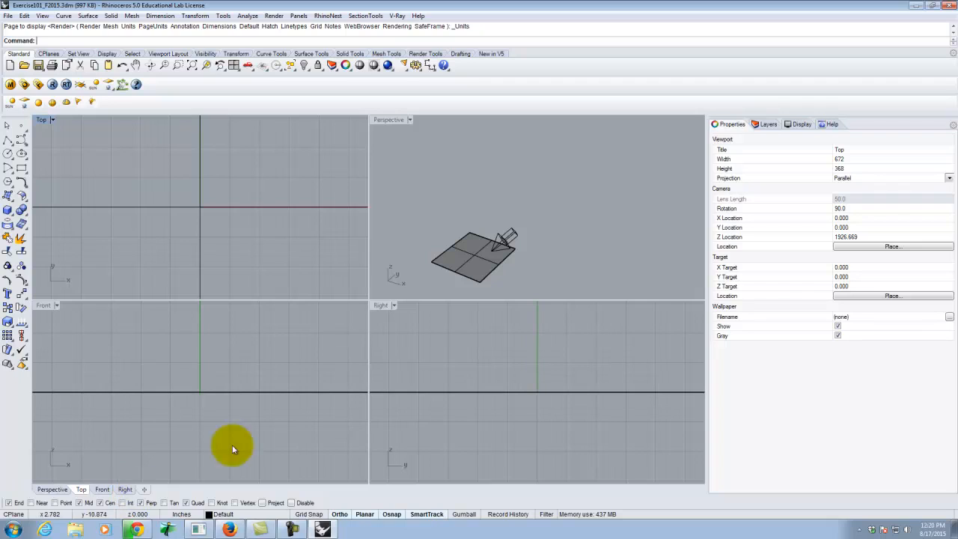
# Maximize the Perspective viewport and zoom in closely on the origin at the centre of the ground plane.
pyautogui.click(390, 121)
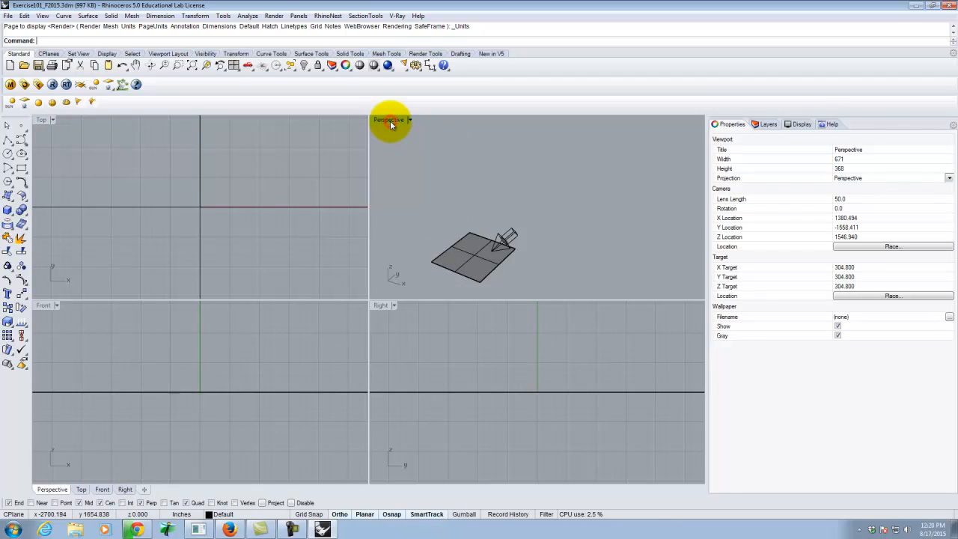
pyautogui.doubleClick(390, 122)
pyautogui.scroll(-1, 430, 325)
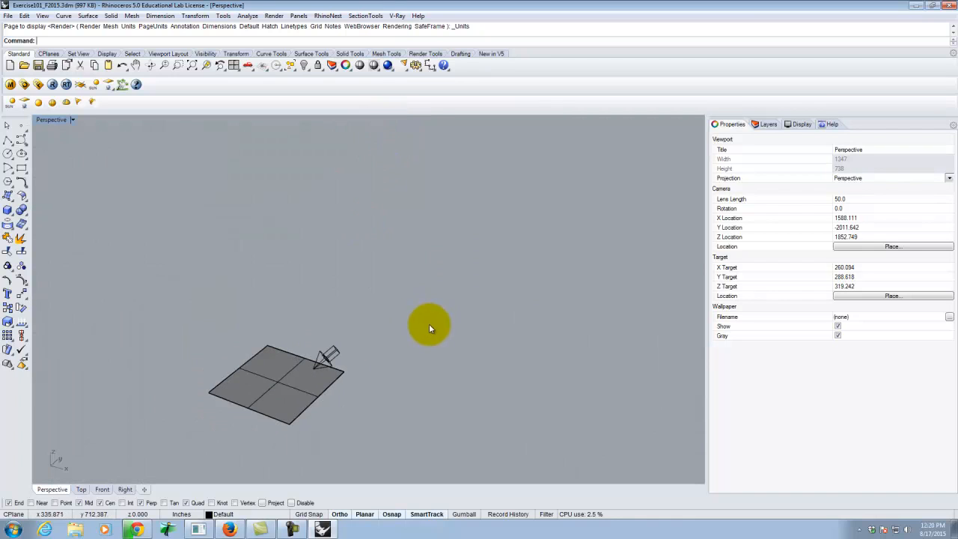
pyautogui.scroll(4, 282, 394)
pyautogui.scroll(2, 284, 388)
pyautogui.scroll(2, 429, 383)
pyautogui.scroll(-1, 398, 381)
pyautogui.scroll(2, 399, 382)
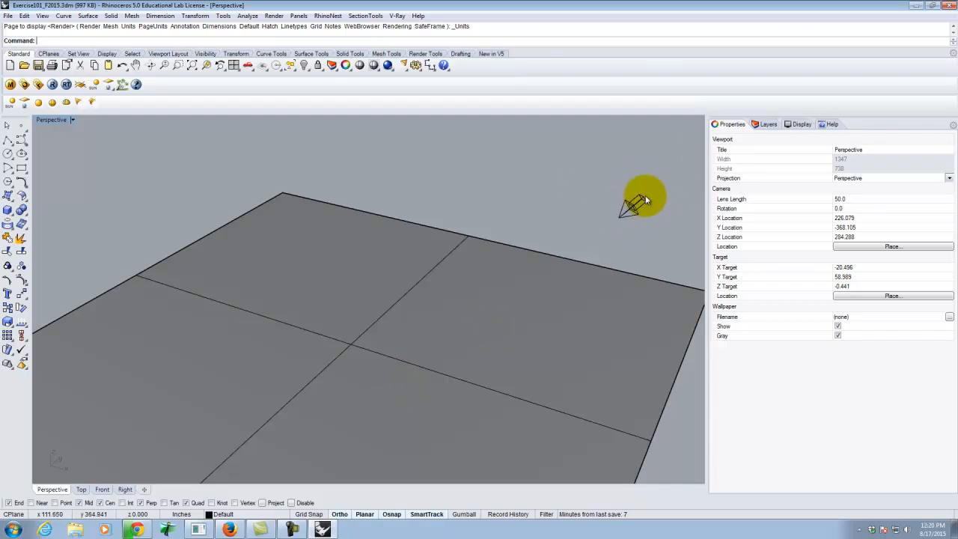
pyautogui.moveTo(597, 177); pyautogui.dragTo(664, 236)
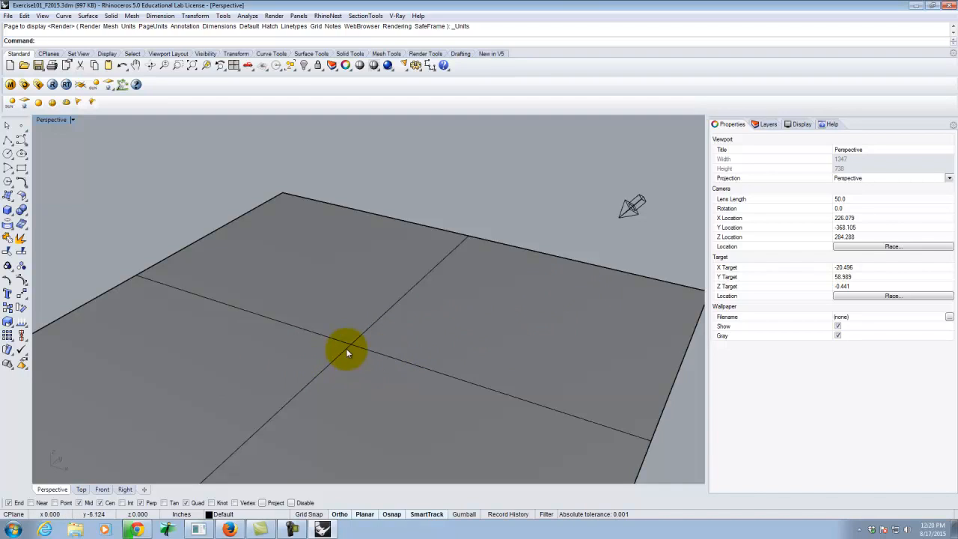
pyautogui.scroll(5, 347, 353)
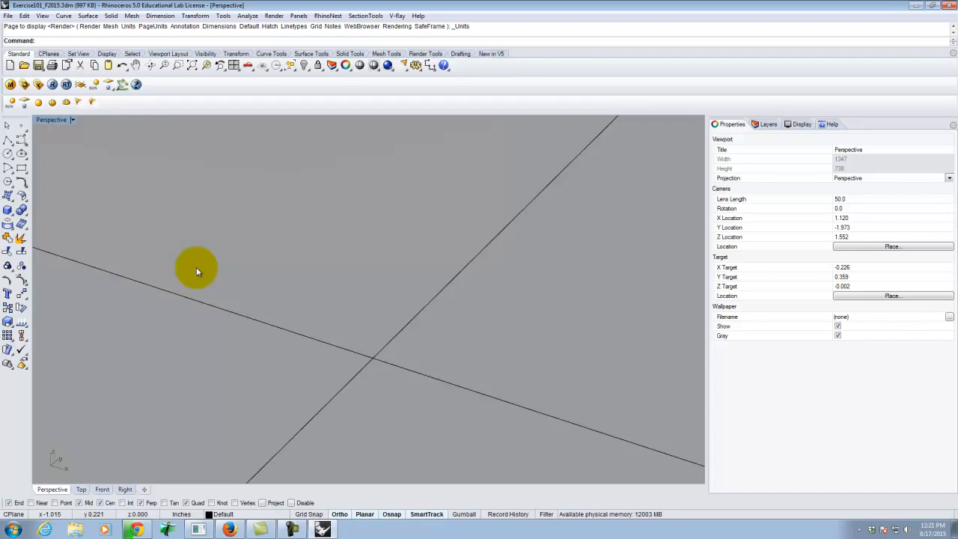
# Draw a 5' by 5' corner-to-corner rectangle on the ground plane, starting at the origin 0,0,0.
pyautogui.click(21, 169)
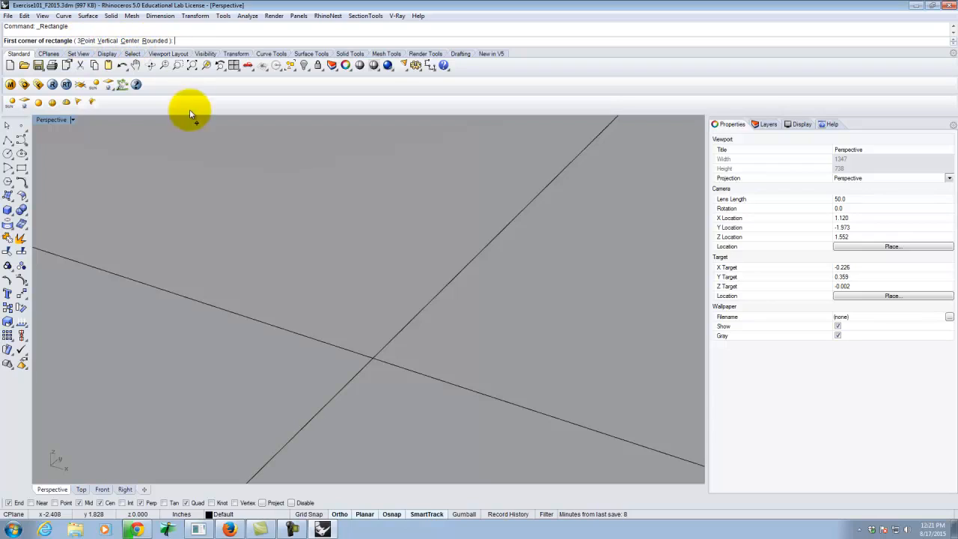
pyautogui.write('0,0,0')
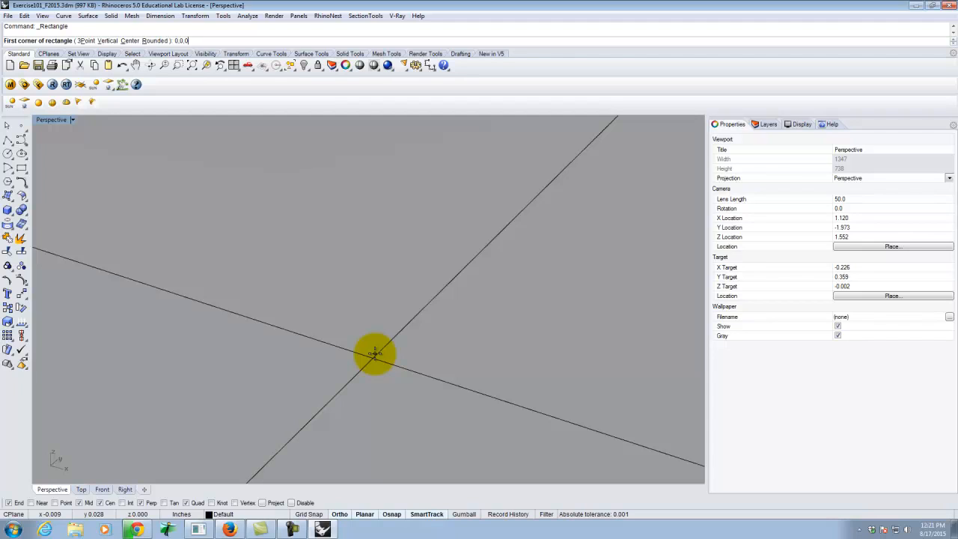
pyautogui.press('Return')
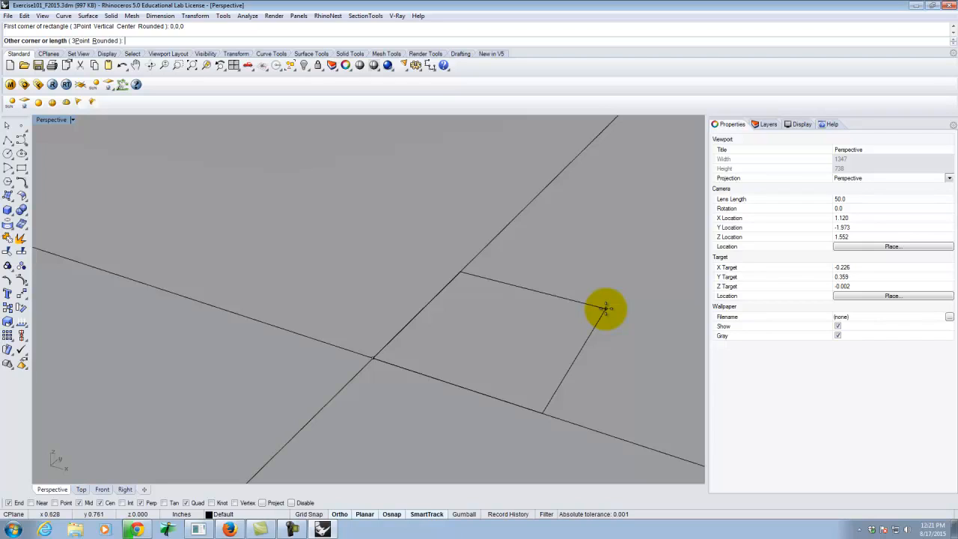
pyautogui.write('5,5')
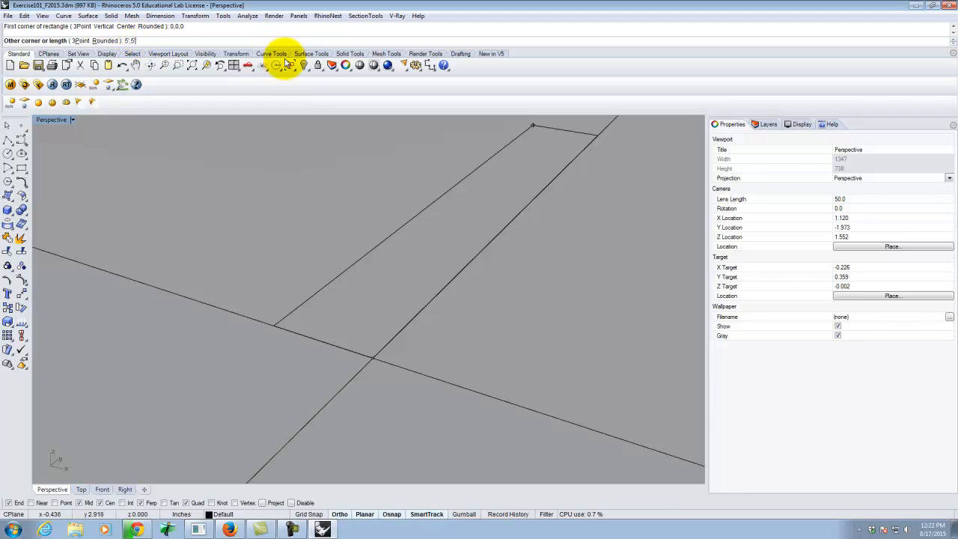
pyautogui.press('Return')
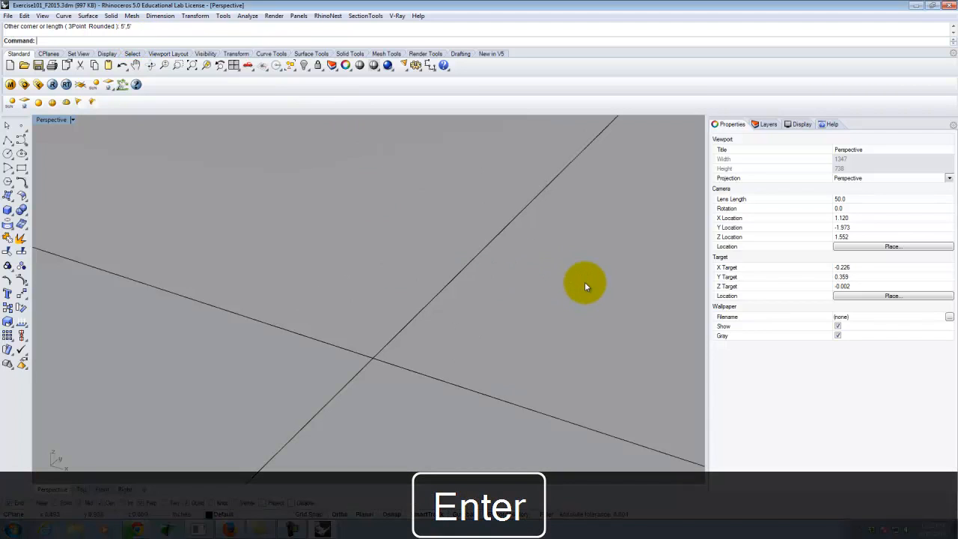
pyautogui.scroll(-5, 335, 355)
pyautogui.scroll(-5, 329, 357)
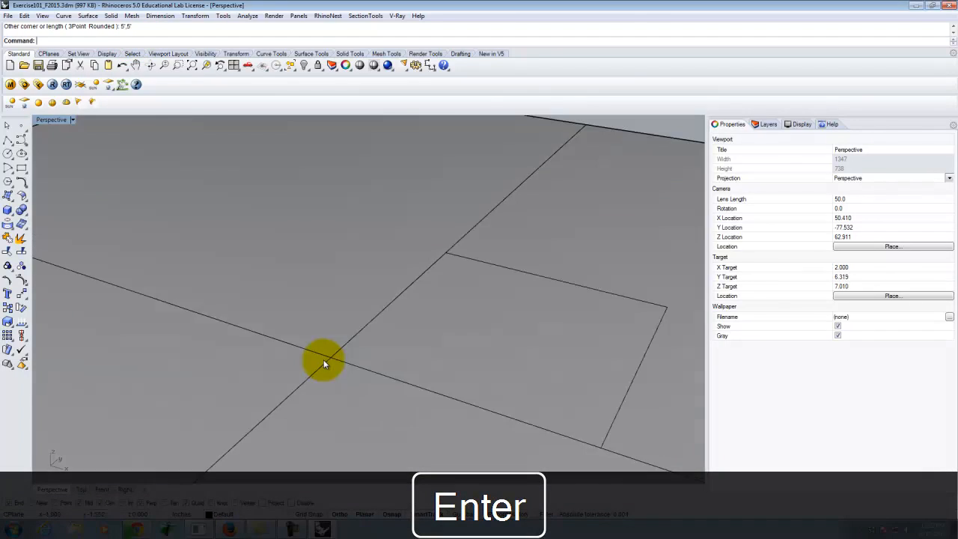
# Create a vertical plane 5' high on the square's rear edge, snapping its base to the two end points parallel to the X axis.
pyautogui.click(486, 322)
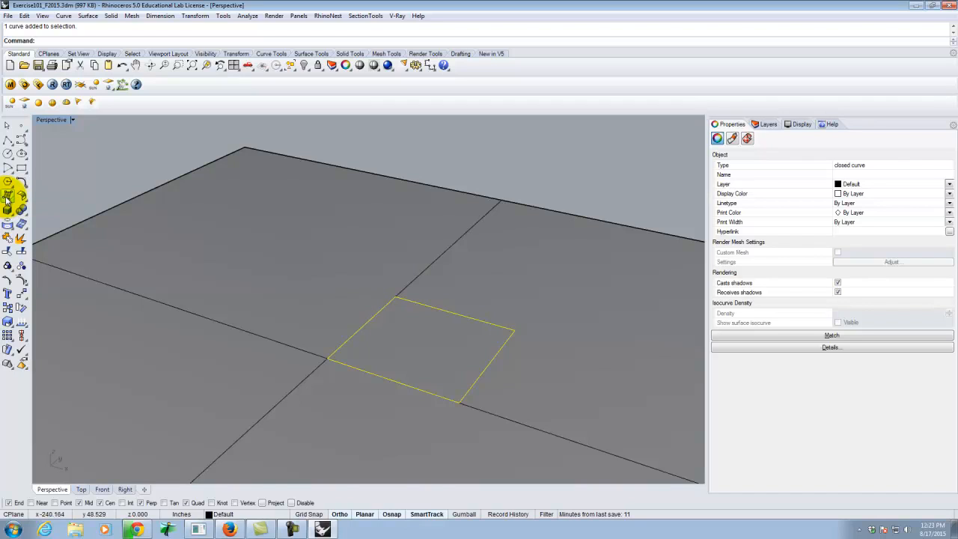
pyautogui.click(6, 199)
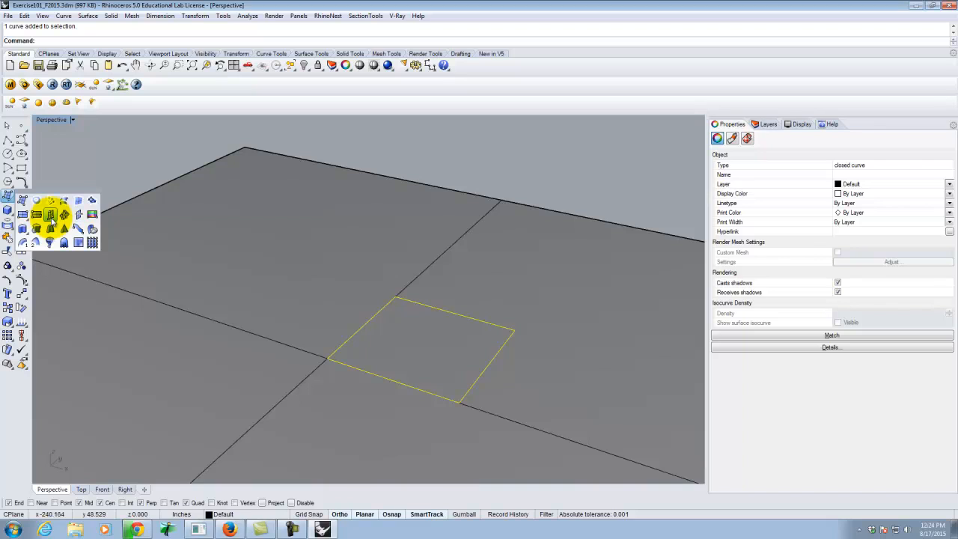
pyautogui.click(50, 215)
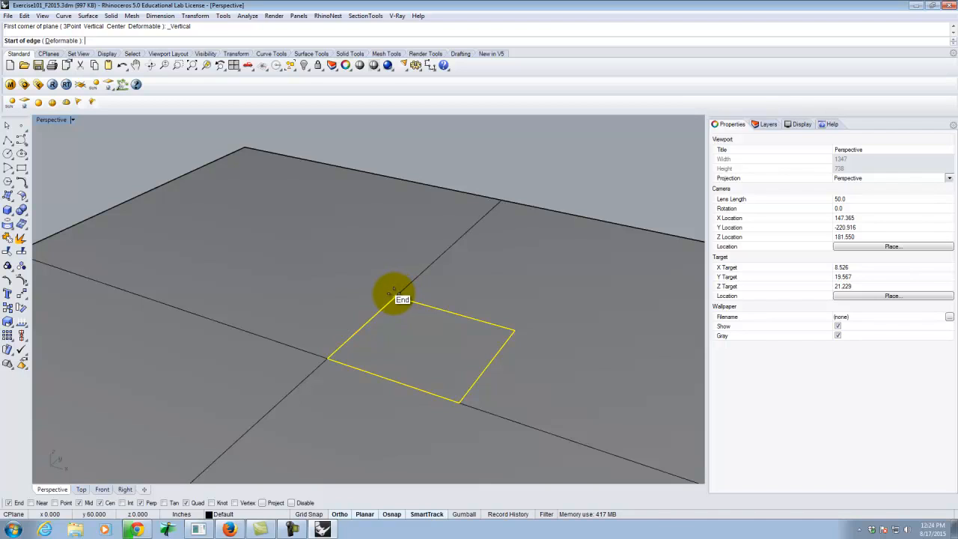
pyautogui.click(396, 291)
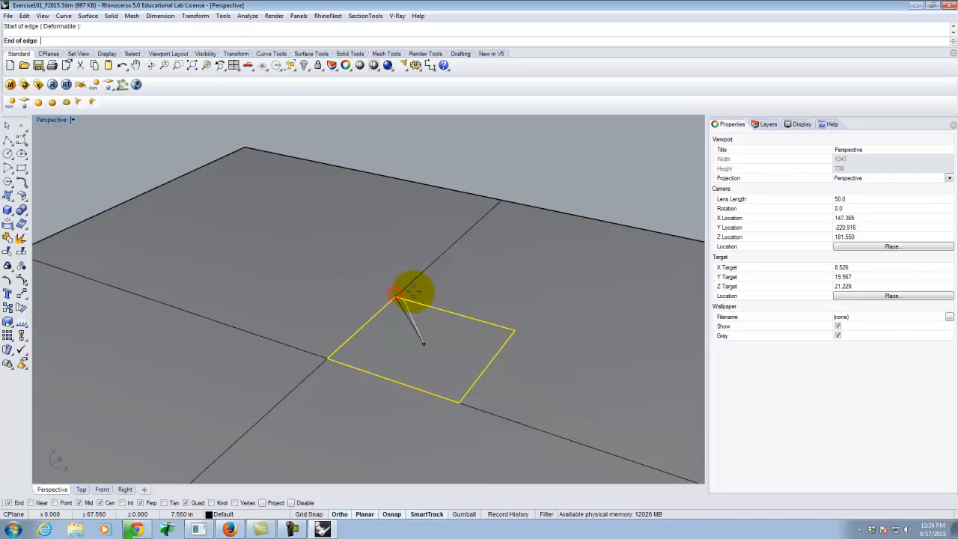
pyautogui.click(515, 330)
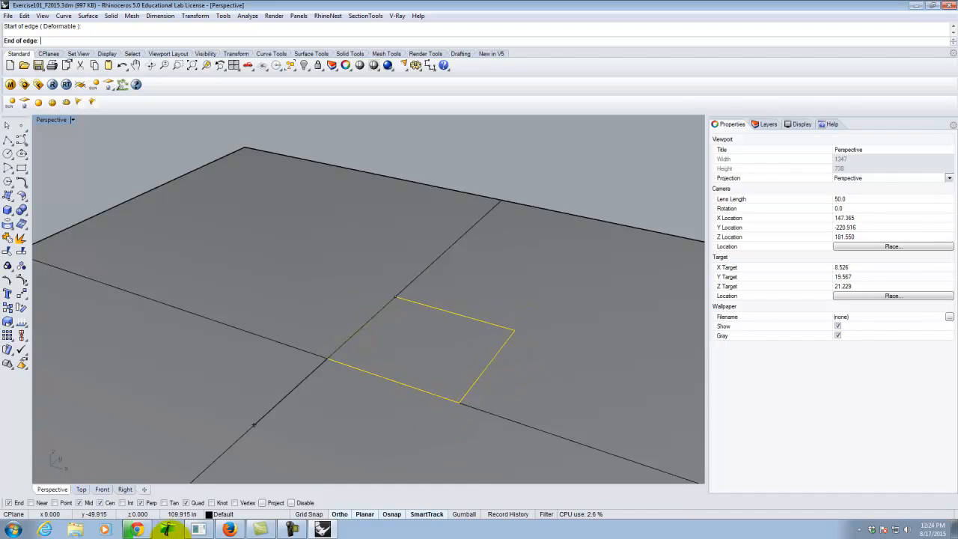
pyautogui.click(9, 503)
pyautogui.click(9, 503)
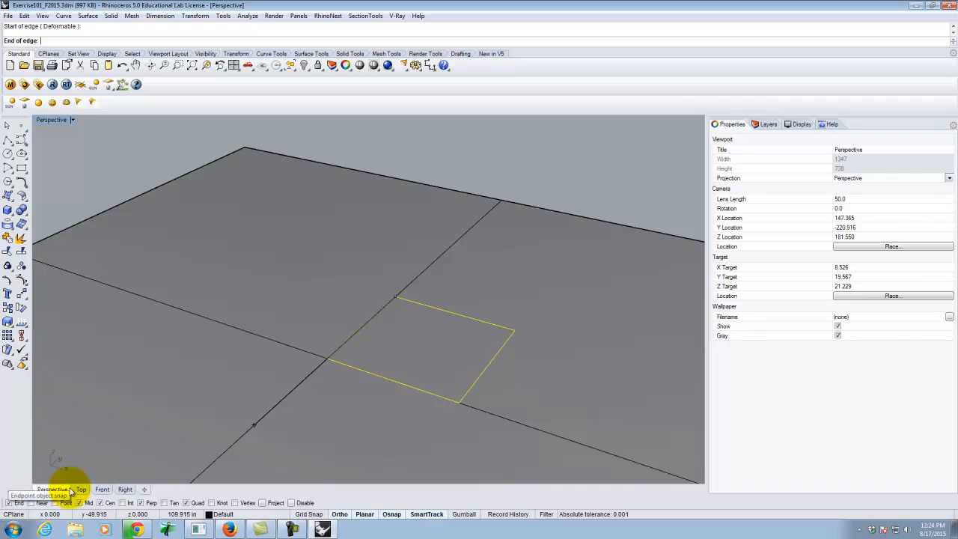
pyautogui.click(516, 329)
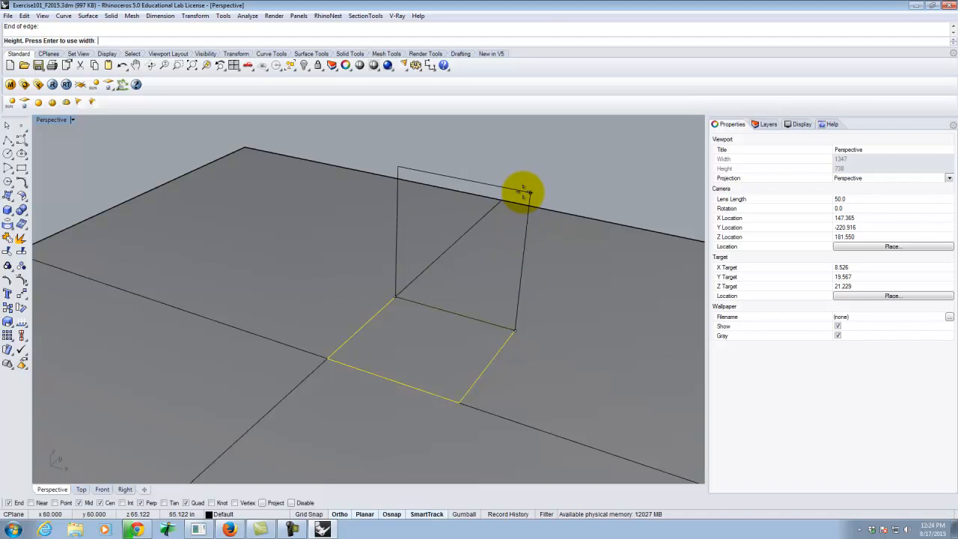
pyautogui.press('Return')
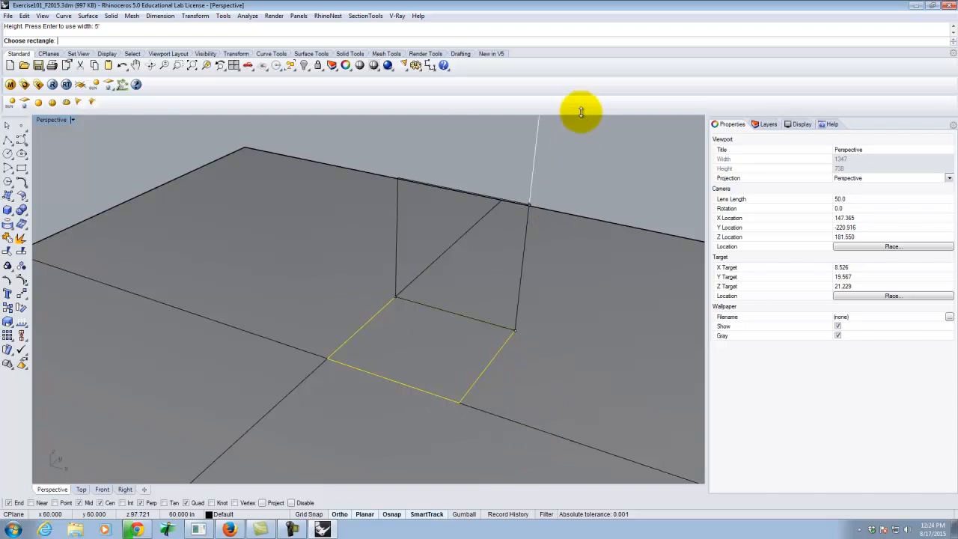
pyautogui.click(541, 170)
# Build a second vertical plane on the square's edge from the origin along the Y axis, matching the first plane's height, and clear the selection.
pyautogui.moveTo(579, 244); pyautogui.dragTo(554, 220, button='right')
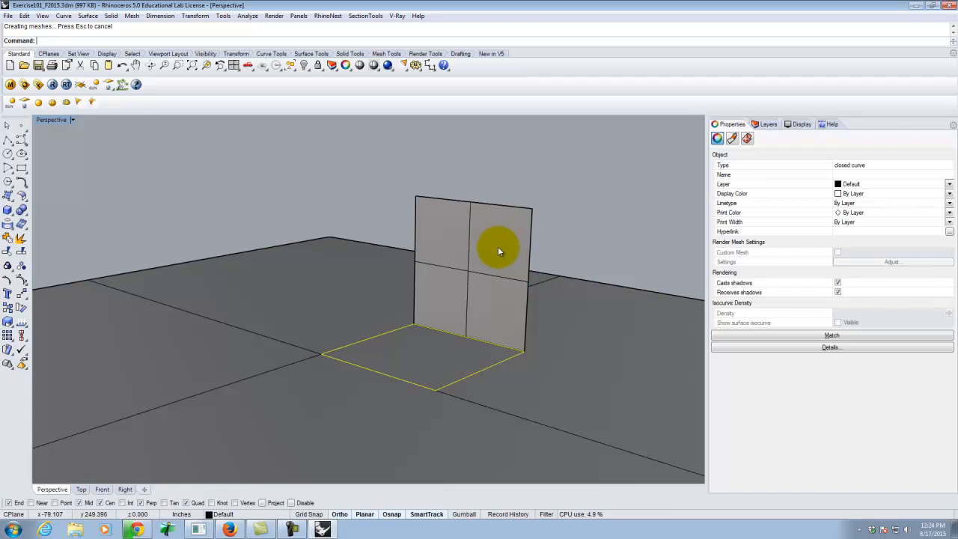
pyautogui.moveTo(507, 248); pyautogui.dragTo(510, 287, button='right')
pyautogui.moveTo(535, 286); pyautogui.dragTo(522, 262, button='right')
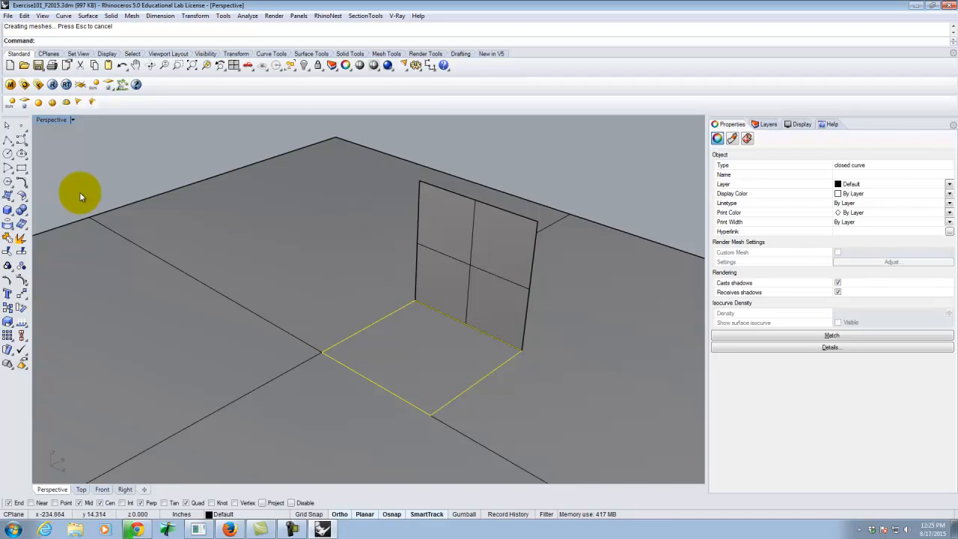
pyautogui.click(9, 195)
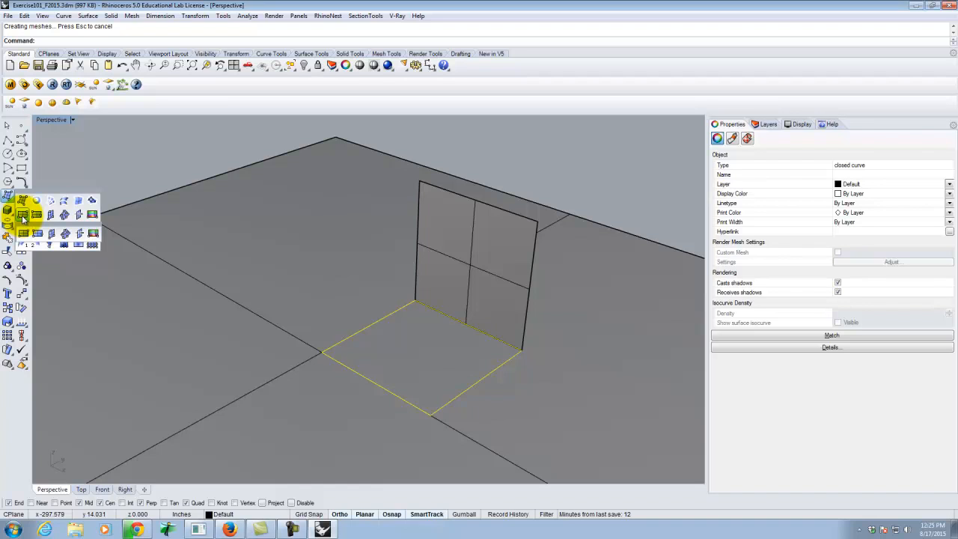
pyautogui.click(23, 216)
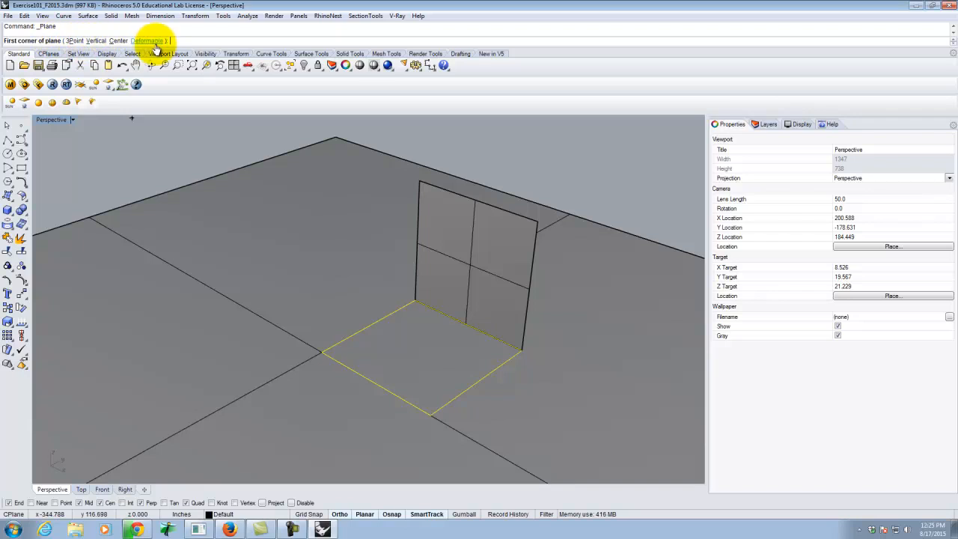
pyautogui.click(96, 40)
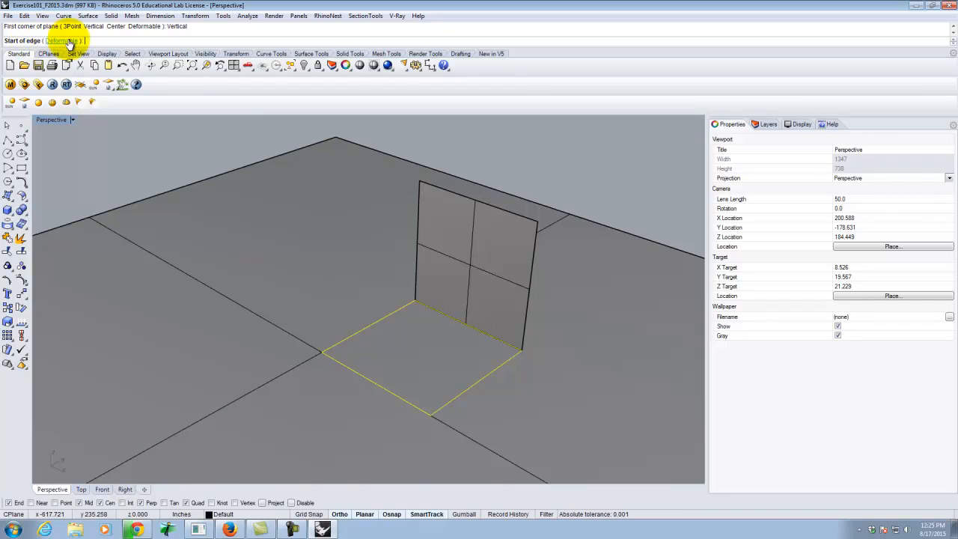
pyautogui.click(321, 351)
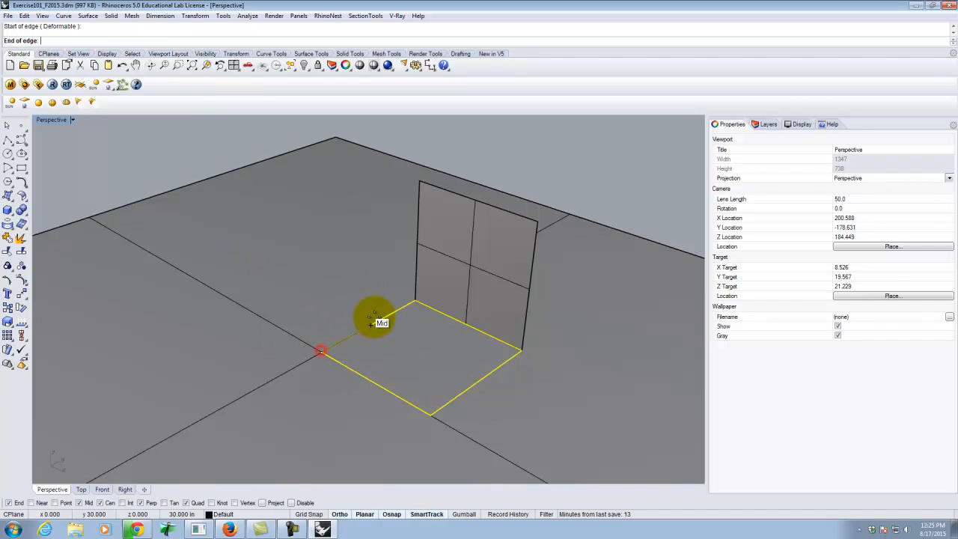
pyautogui.click(415, 303)
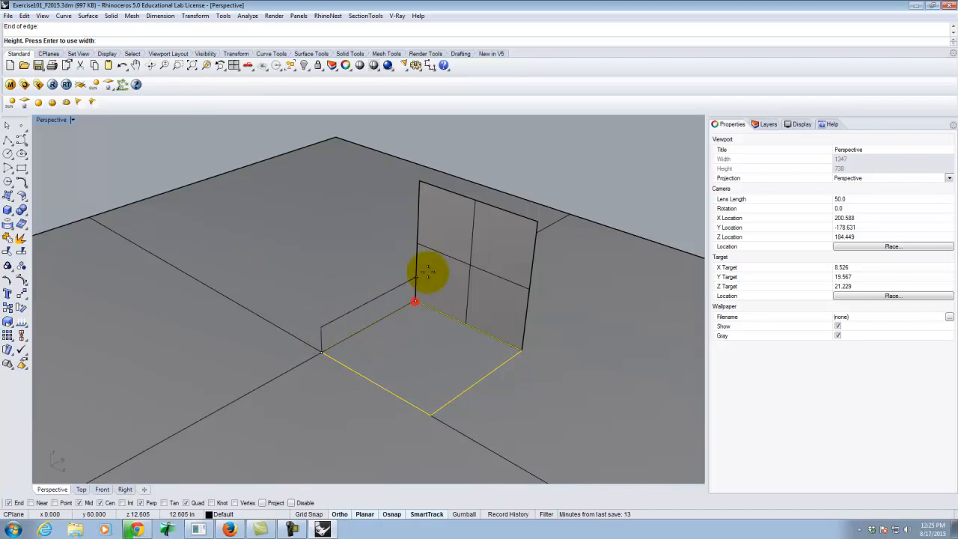
pyautogui.click(421, 181)
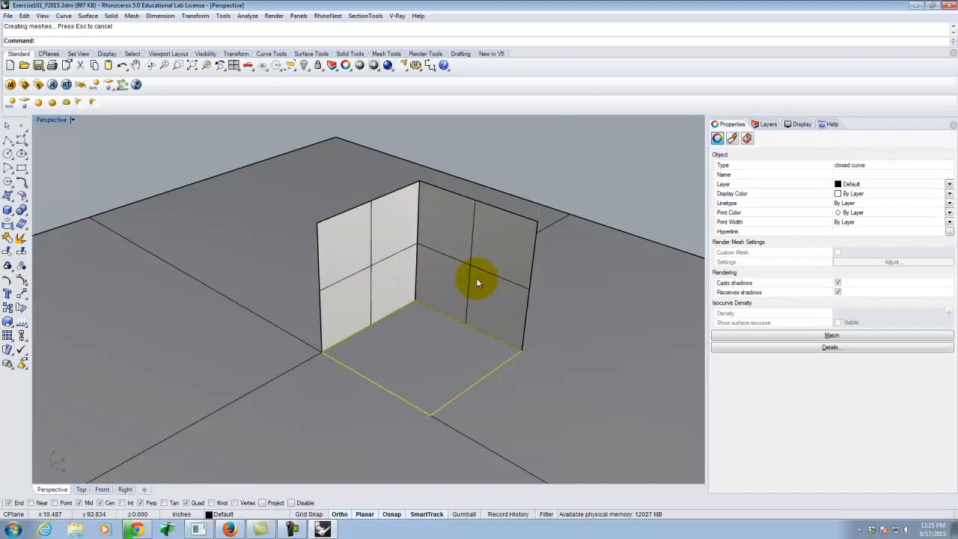
pyautogui.click(554, 151)
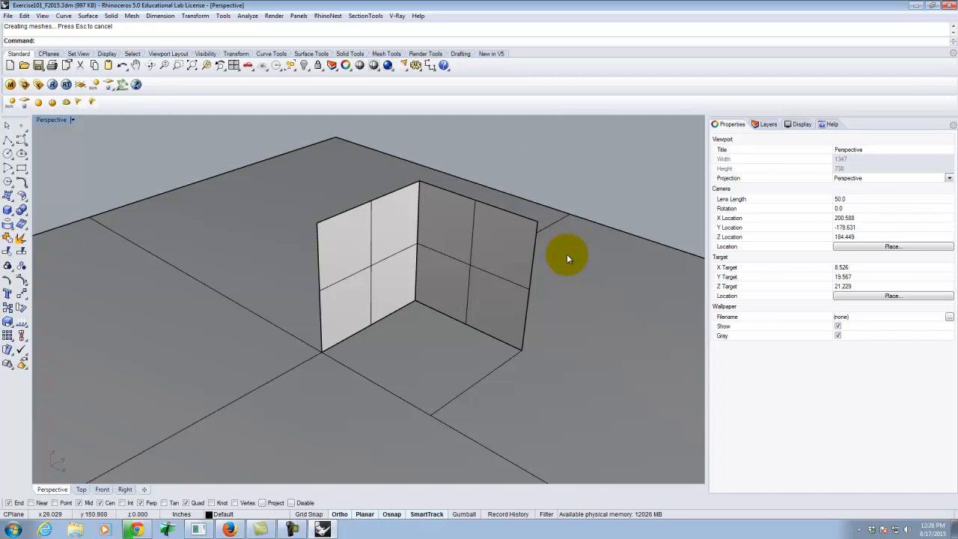
# Draw a polyline diagonally between the outer top corners of the two vertical planes.
pyautogui.moveTo(581, 239); pyautogui.dragTo(419, 236, button='right')
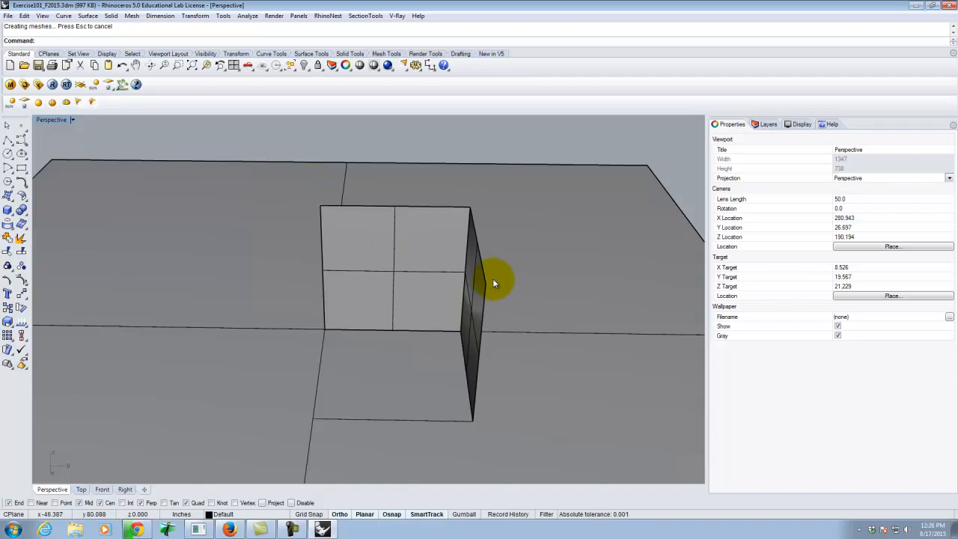
pyautogui.moveTo(485, 292); pyautogui.dragTo(454, 278, button='right')
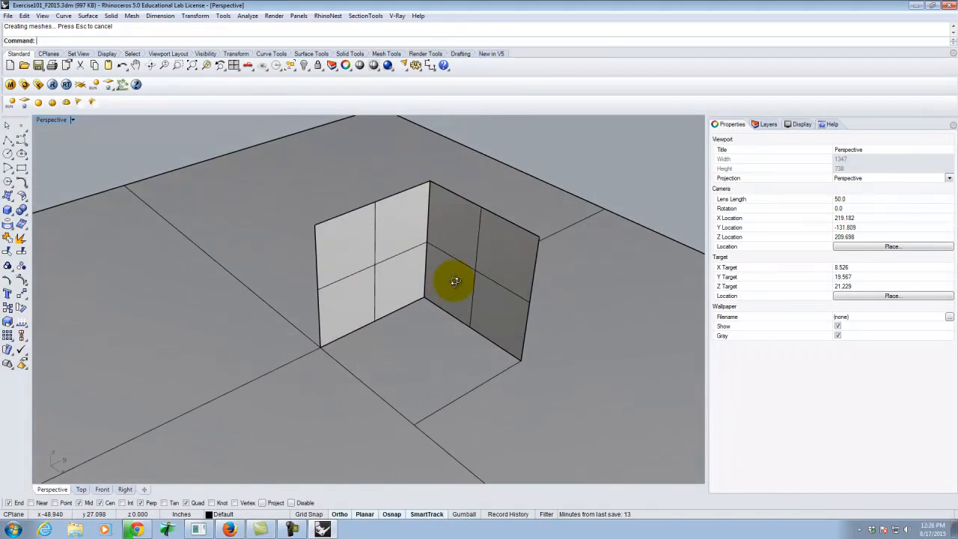
pyautogui.click(7, 142)
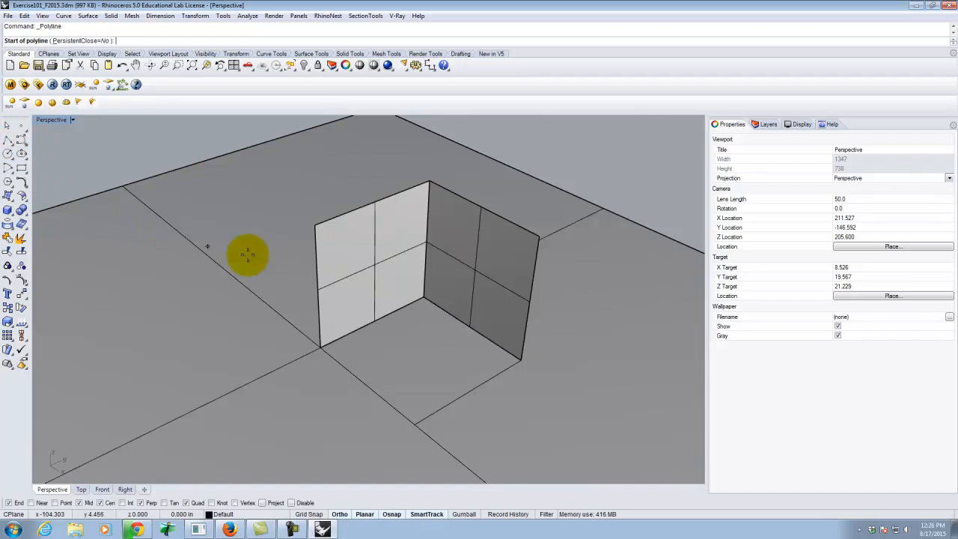
pyautogui.click(315, 224)
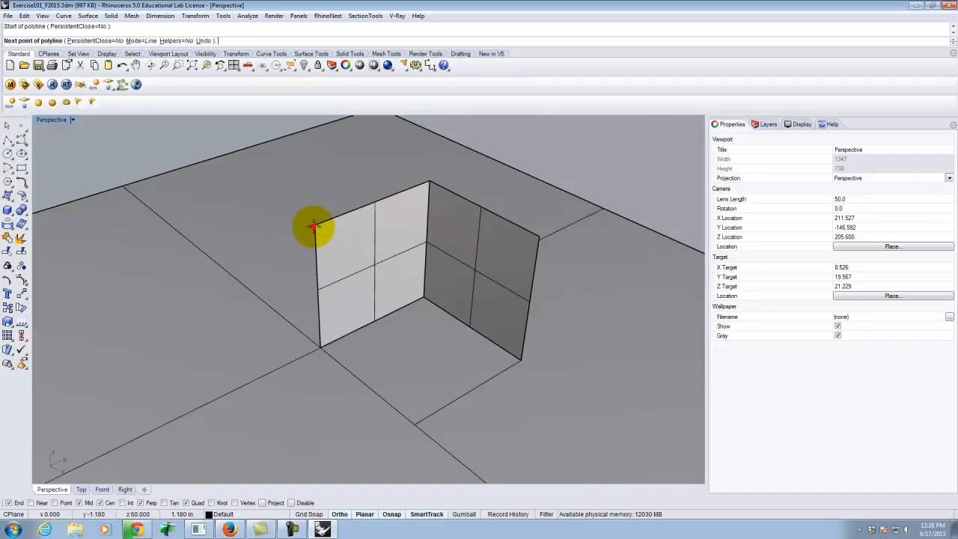
pyautogui.click(539, 236)
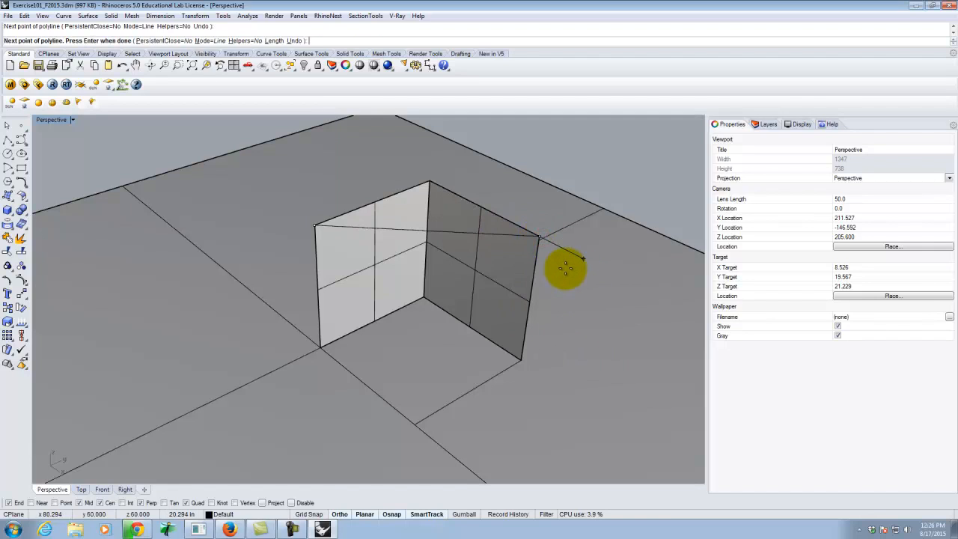
pyautogui.press('Return')
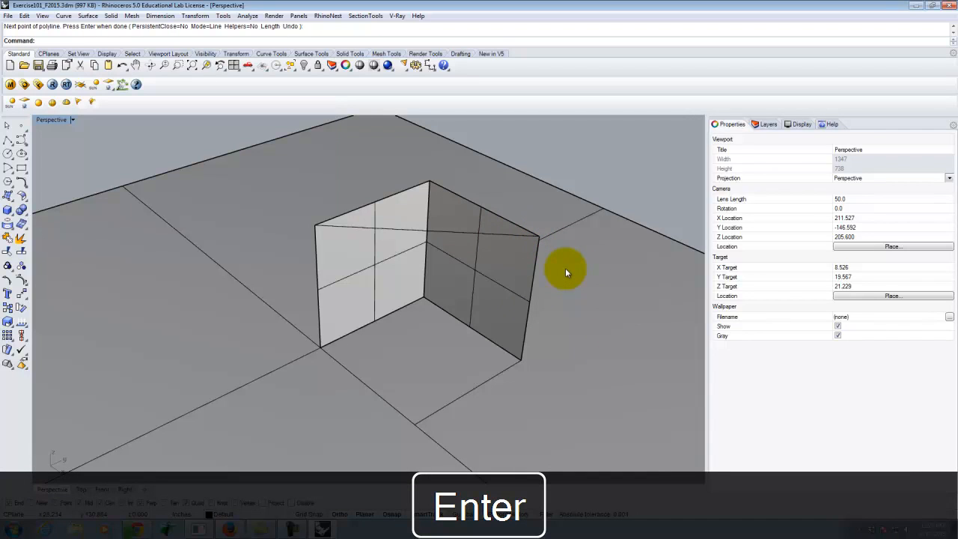
# Create a triangular surface from three corner points, joining the two outer top corners and the shared top corner of the vertical planes.
pyautogui.moveTo(460, 298); pyautogui.dragTo(575, 300, button='right')
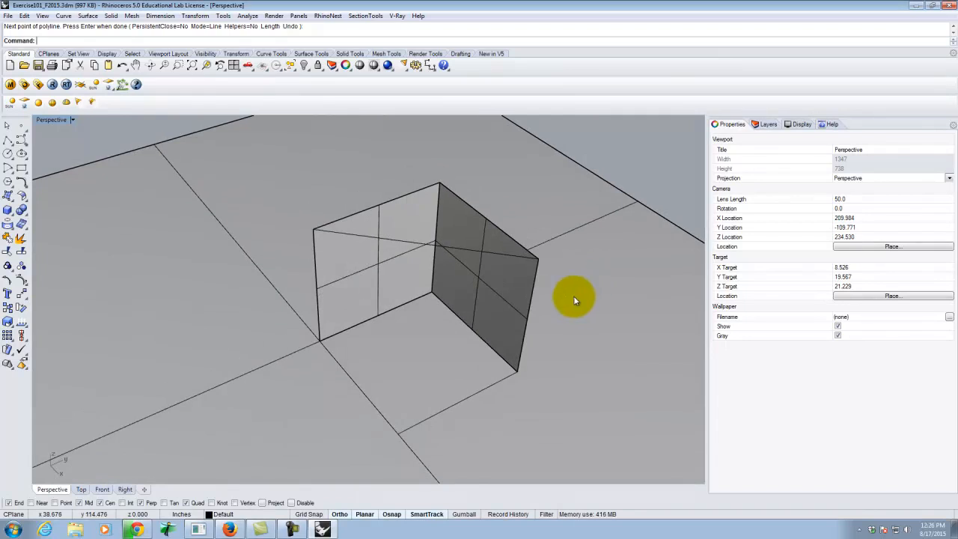
pyautogui.click(7, 196)
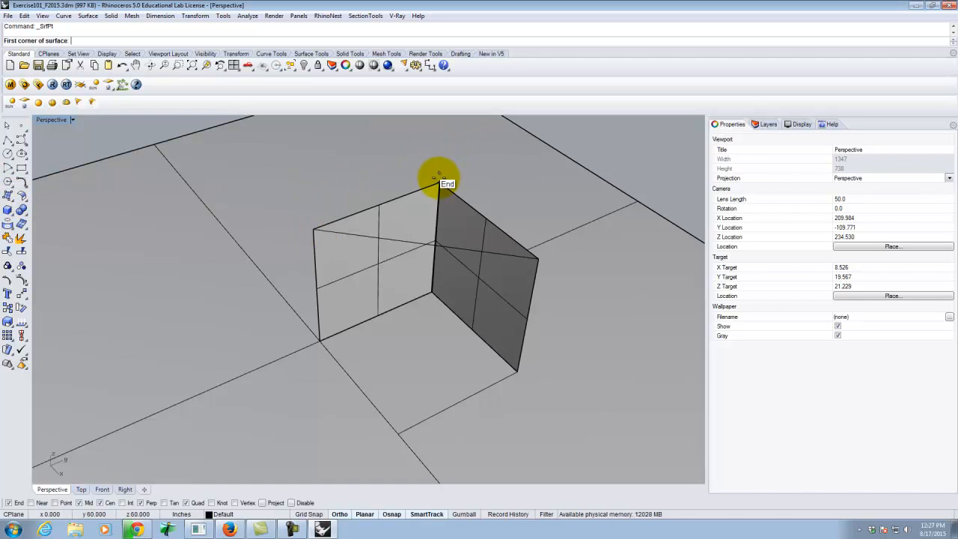
pyautogui.click(315, 228)
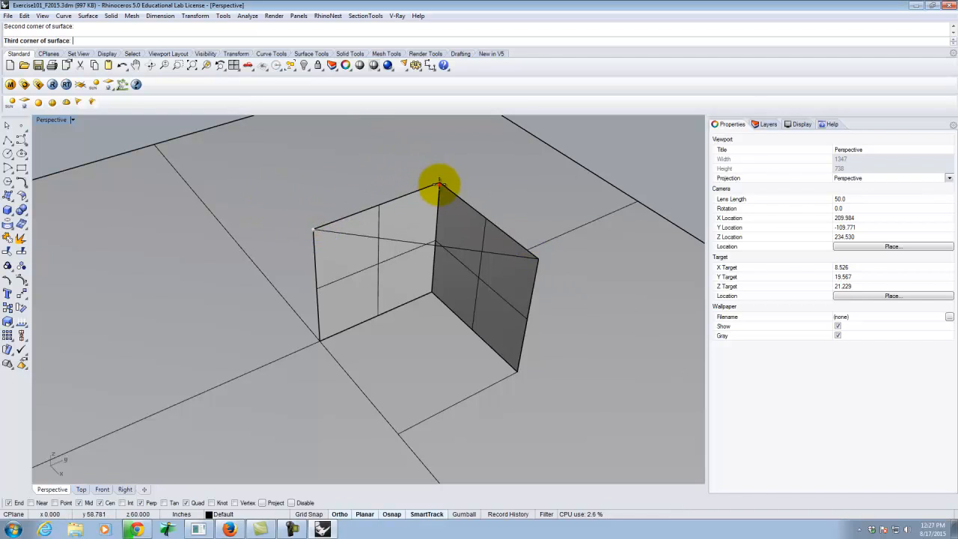
pyautogui.click(438, 181)
pyautogui.click(537, 258)
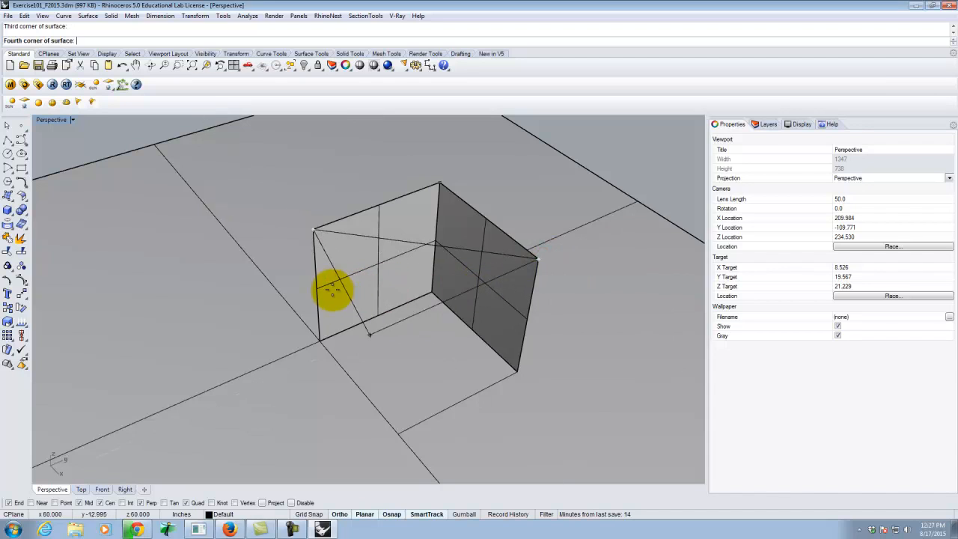
pyautogui.press('Return')
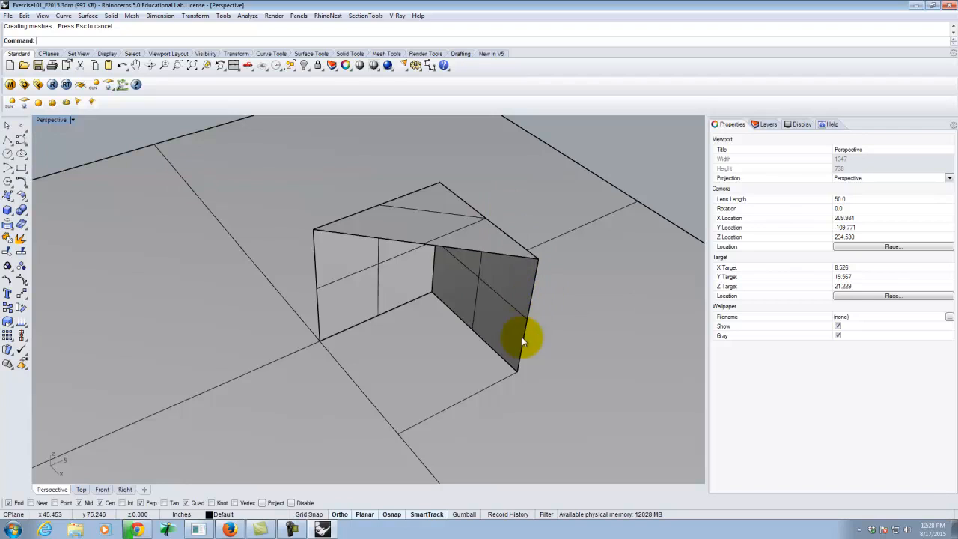
pyautogui.click(366, 239)
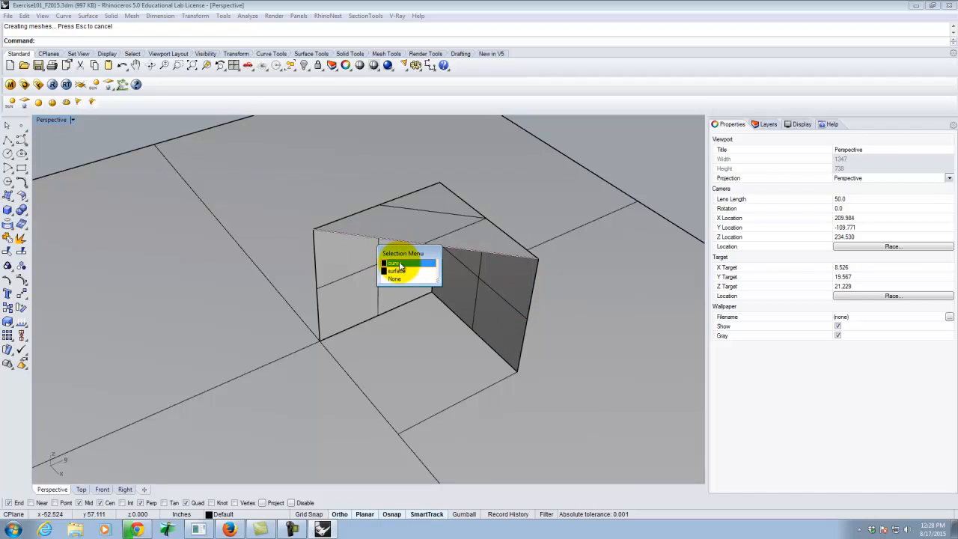
pyautogui.click(459, 407)
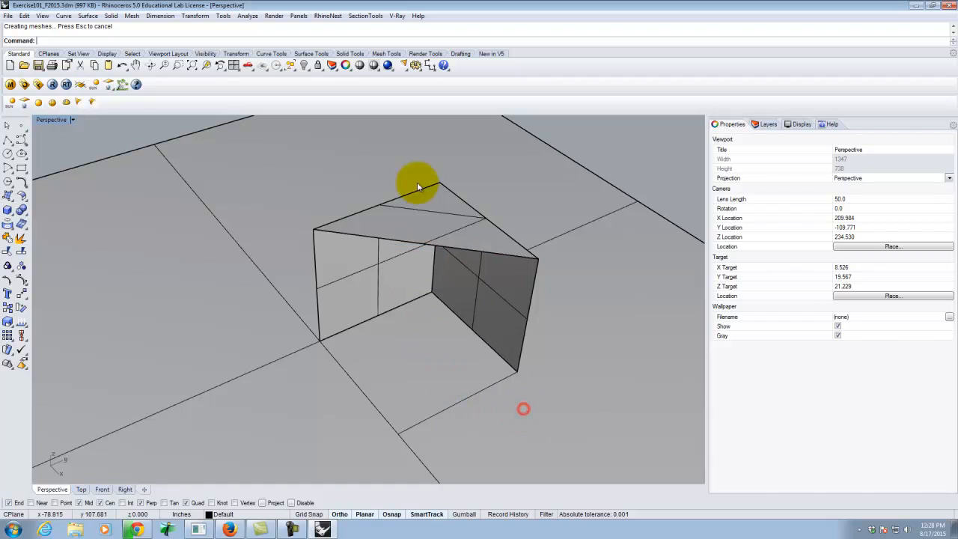
pyautogui.click(449, 247)
pyautogui.click(481, 270)
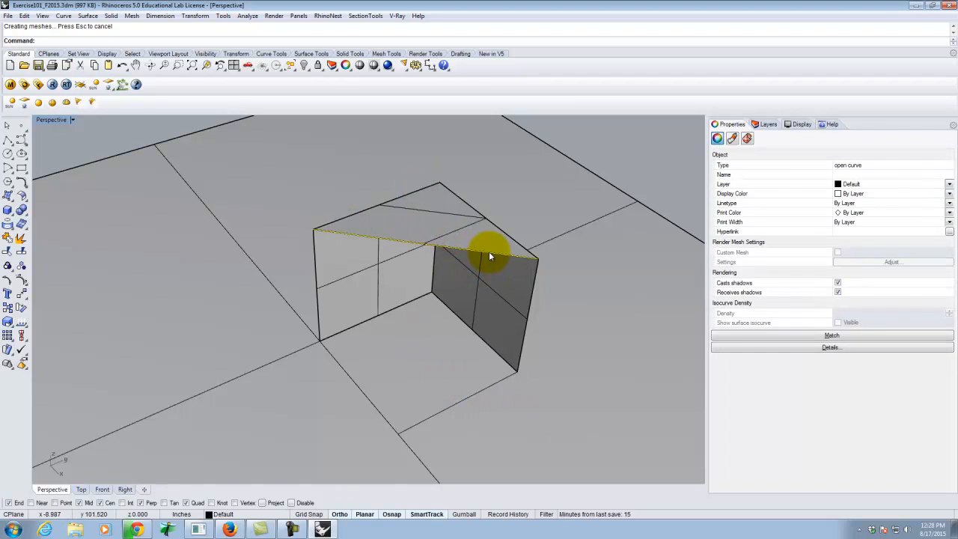
pyautogui.click(513, 427)
pyautogui.click(482, 393)
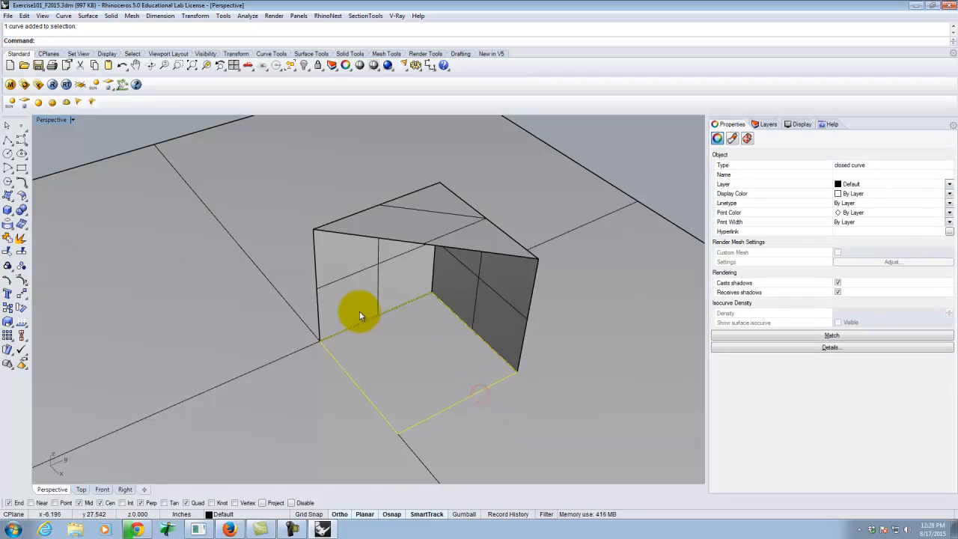
pyautogui.click(157, 231)
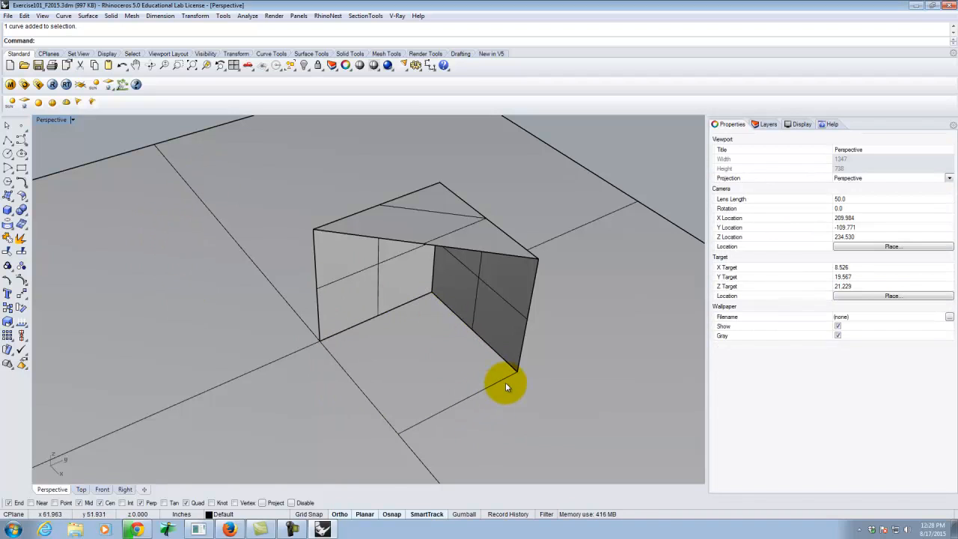
# Draw a polyline along the base square's open edge parallel to the Y axis, snapping to its two end points.
pyautogui.click(8, 141)
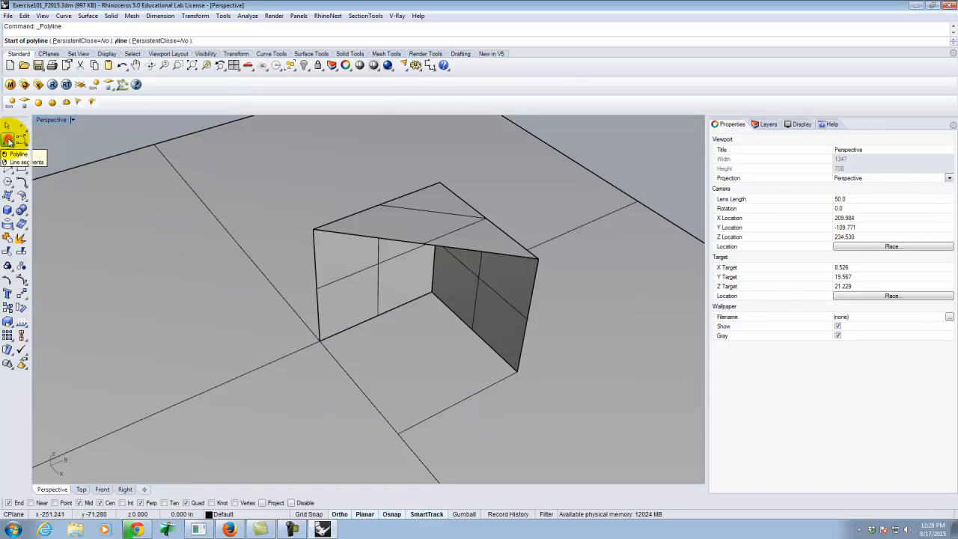
pyautogui.click(516, 377)
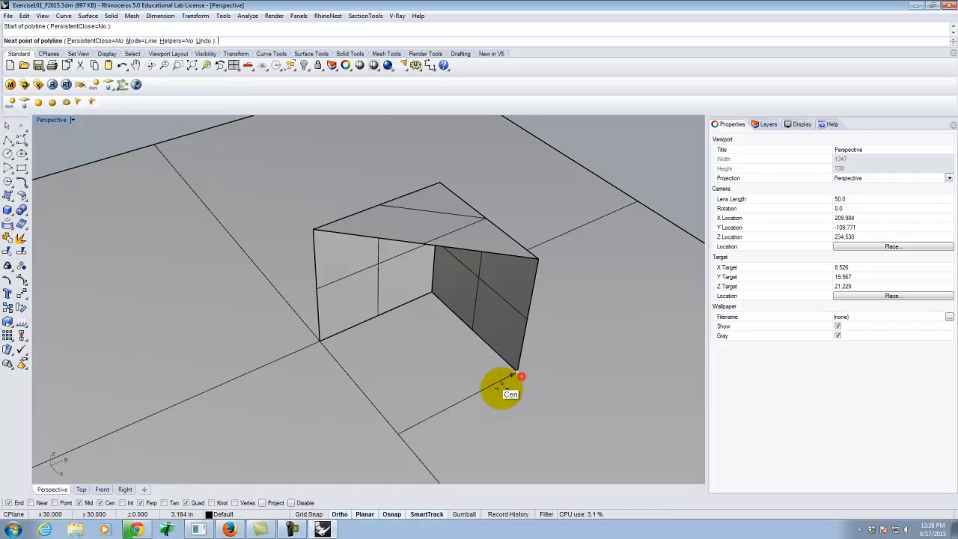
pyautogui.click(402, 429)
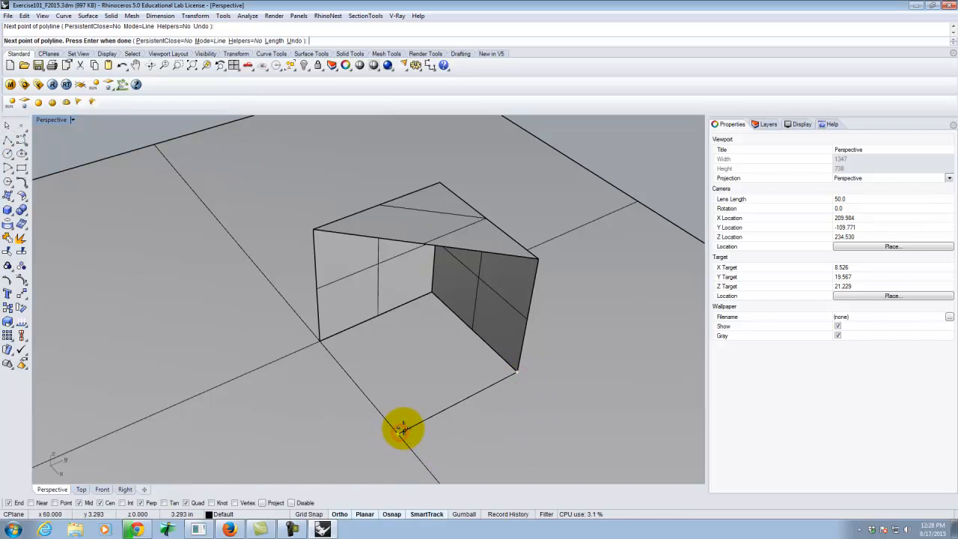
pyautogui.press('Return')
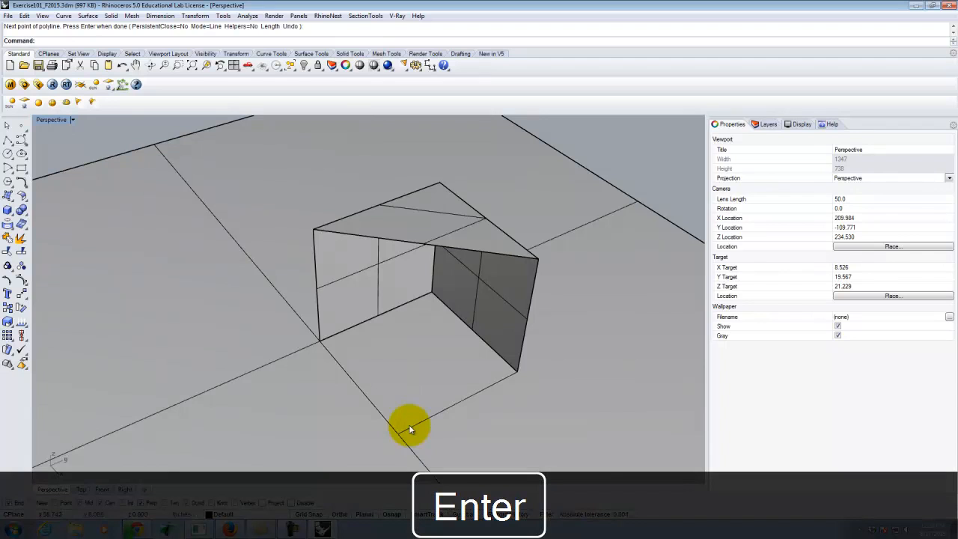
pyautogui.click(384, 241)
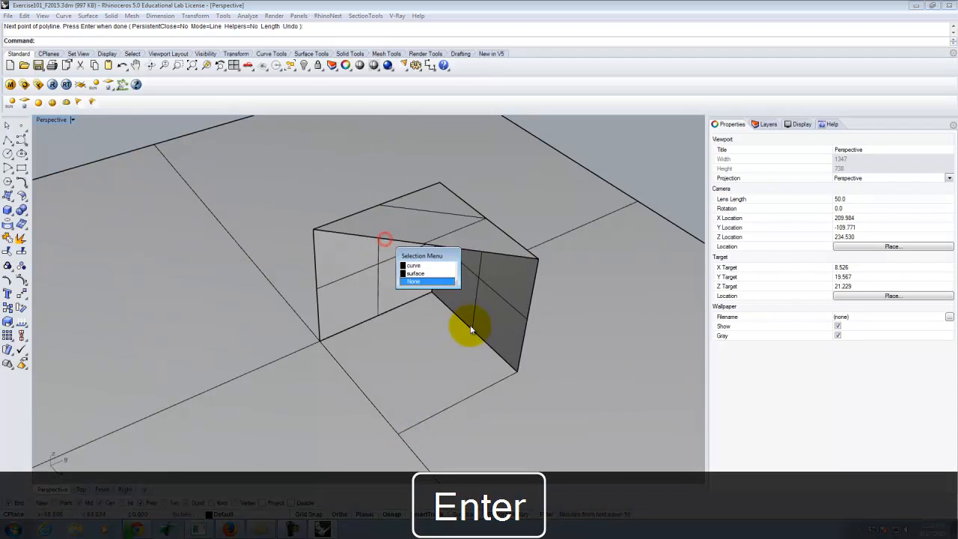
pyautogui.click(415, 262)
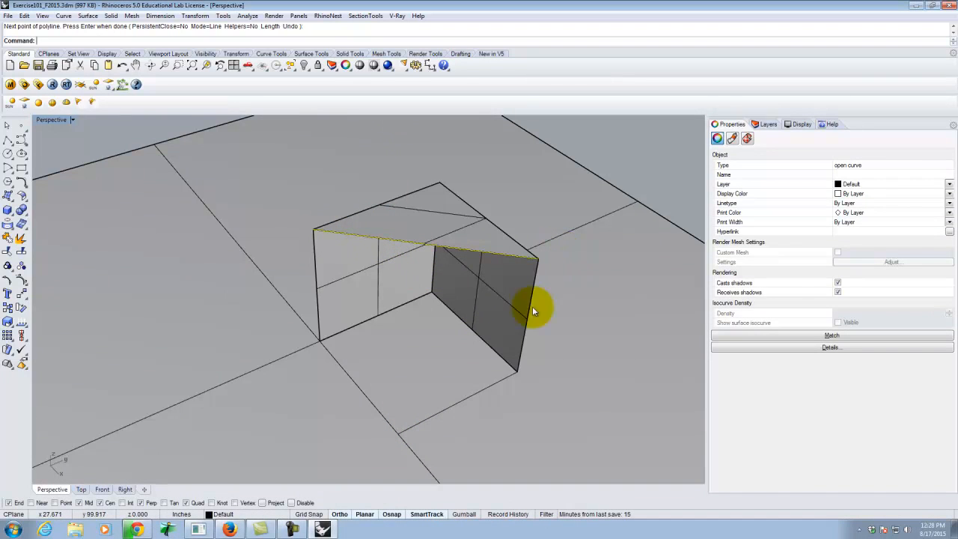
pyautogui.click(453, 404)
pyautogui.click(497, 431)
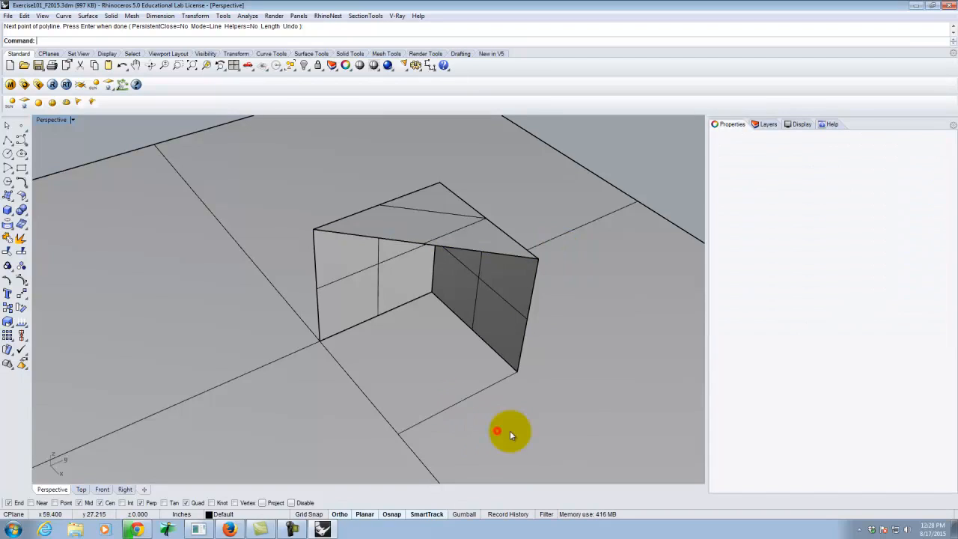
pyautogui.click(641, 160)
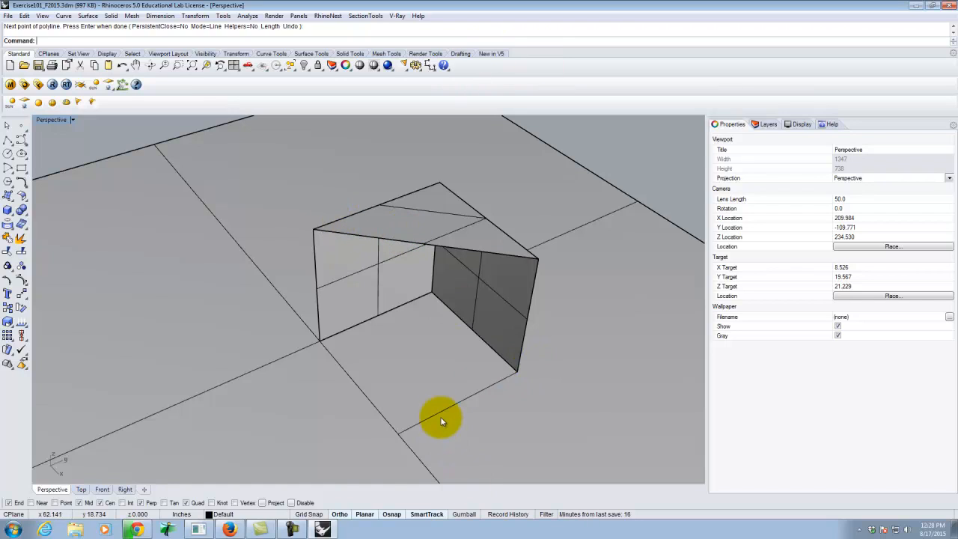
# Loft a surface between the new base edge polyline and the diagonal top curve, using Normal style and Do not simplify.
pyautogui.click(456, 405)
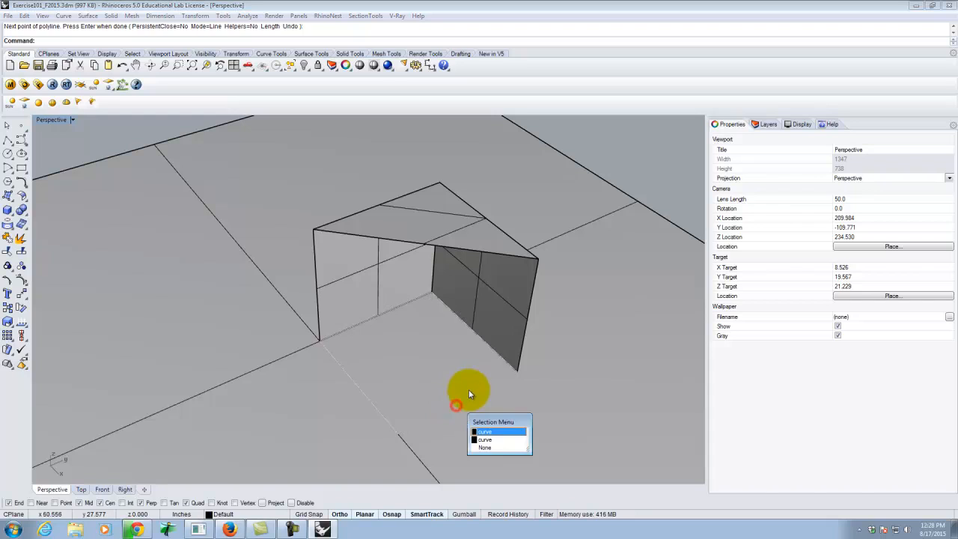
pyautogui.click(488, 443)
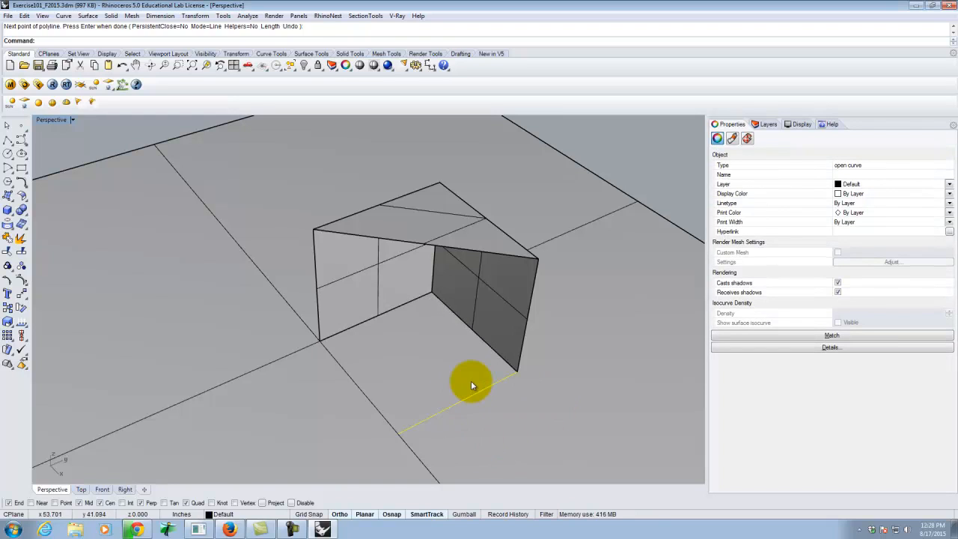
pyautogui.click(443, 244)
pyautogui.click(477, 271)
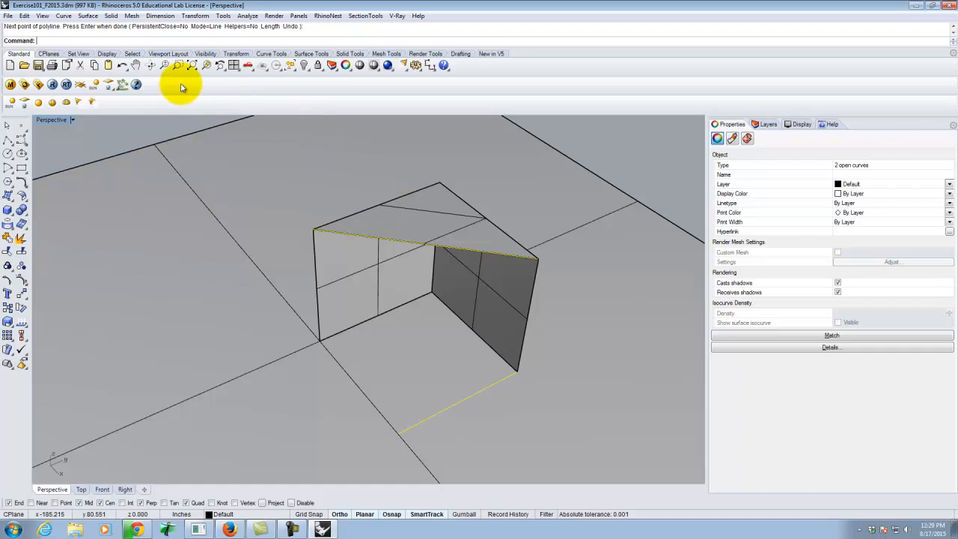
pyautogui.click(87, 16)
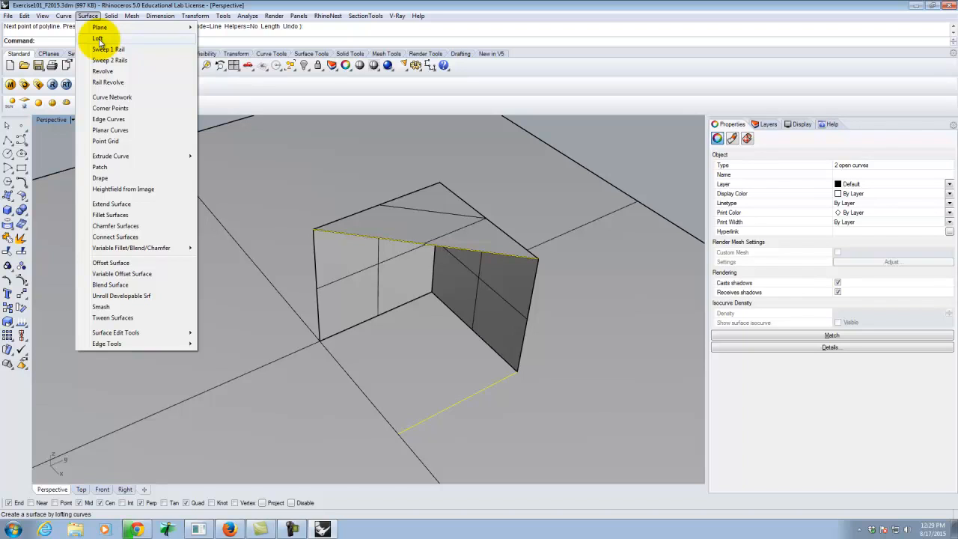
pyautogui.click(98, 39)
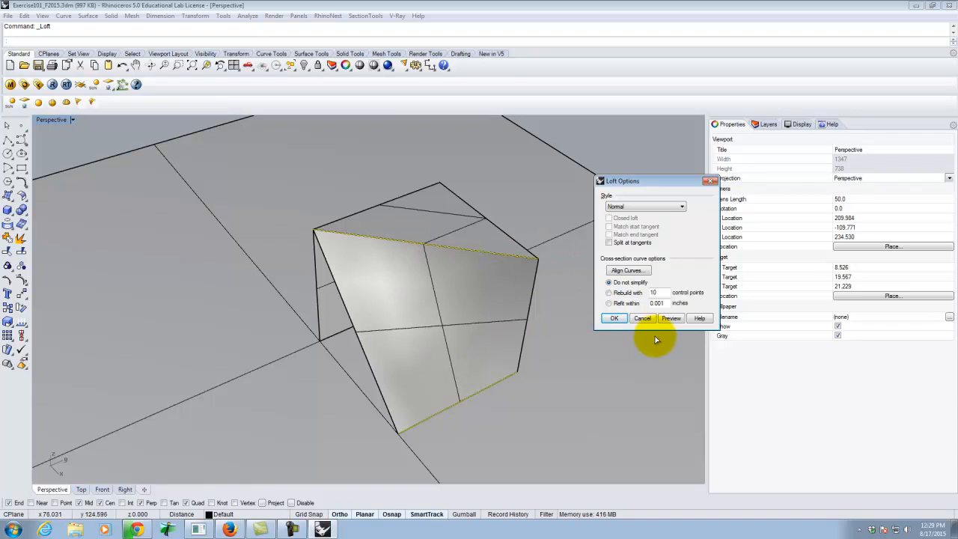
pyautogui.click(614, 318)
pyautogui.moveTo(609, 327)
pyautogui.mouseDown(button='right')
pyautogui.moveTo(487, 334)
pyautogui.moveTo(444, 308)
pyautogui.moveTo(580, 302)
pyautogui.moveTo(631, 287)
pyautogui.moveTo(582, 355)
pyautogui.moveTo(430, 315)
pyautogui.moveTo(618, 330)
pyautogui.moveTo(610, 338)
pyautogui.moveTo(507, 306)
pyautogui.moveTo(574, 347)
pyautogui.moveTo(606, 336)
pyautogui.mouseUp(button='right')
# Create a triangular surface from the base corner on the X axis, the origin and the top corner above the origin.
pyautogui.moveTo(387, 272); pyautogui.dragTo(428, 289, button='right')
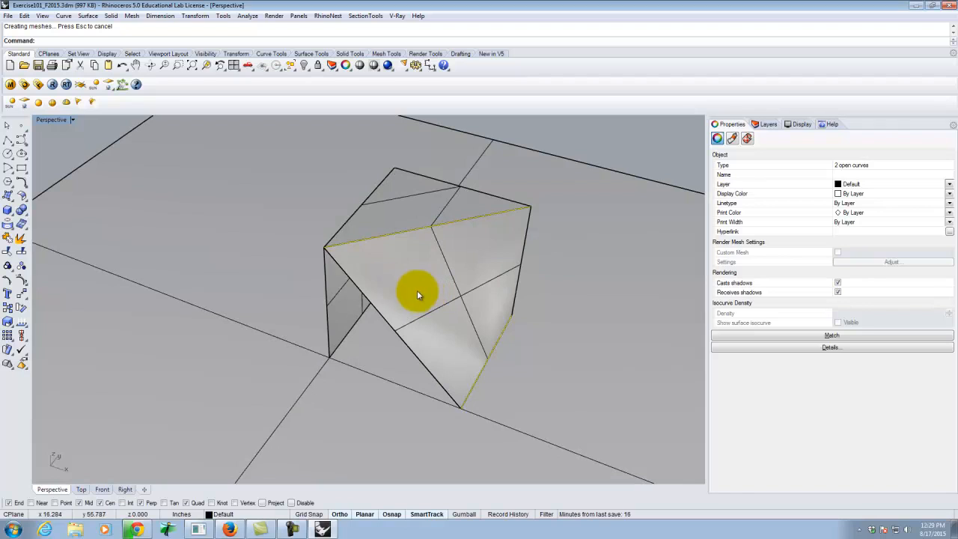
pyautogui.click(6, 126)
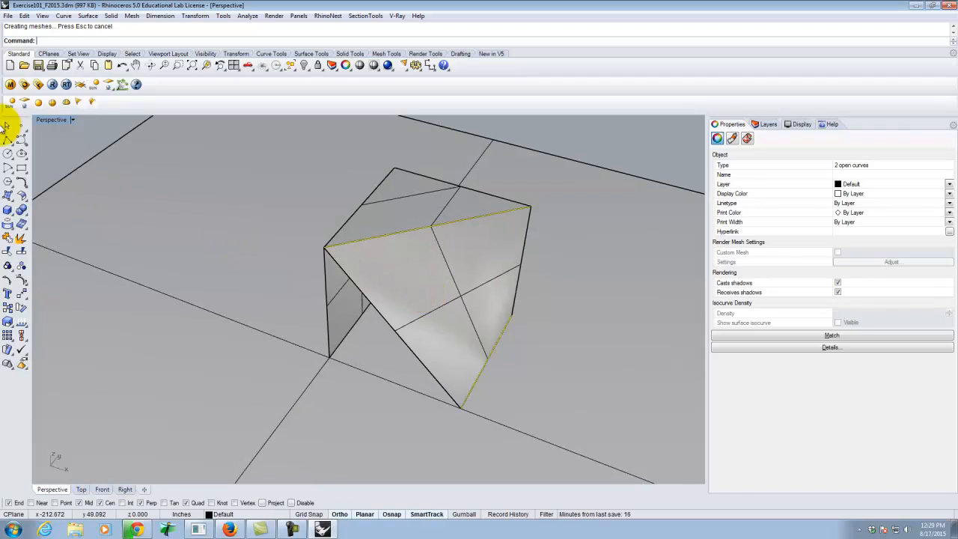
pyautogui.click(11, 198)
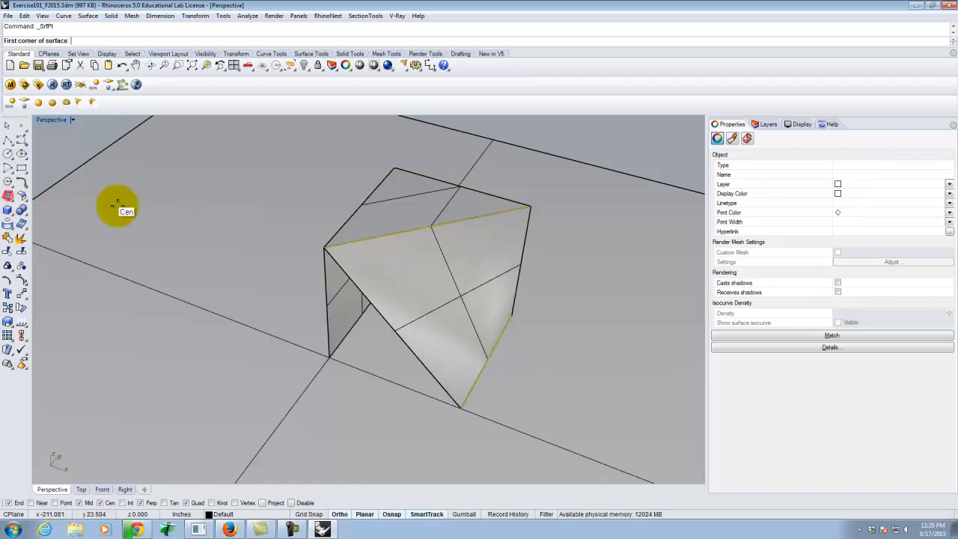
pyautogui.click(460, 408)
pyautogui.click(328, 357)
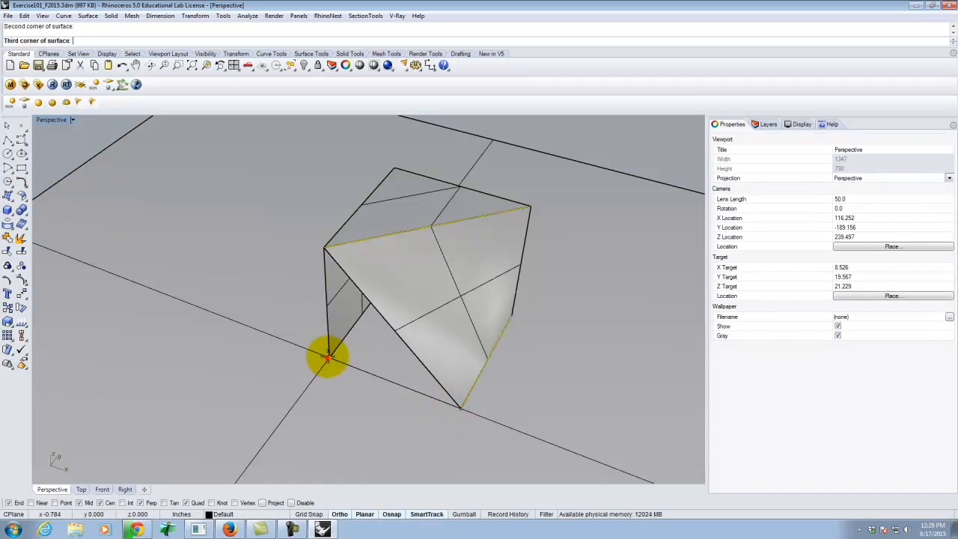
pyautogui.click(324, 248)
pyautogui.press('Return')
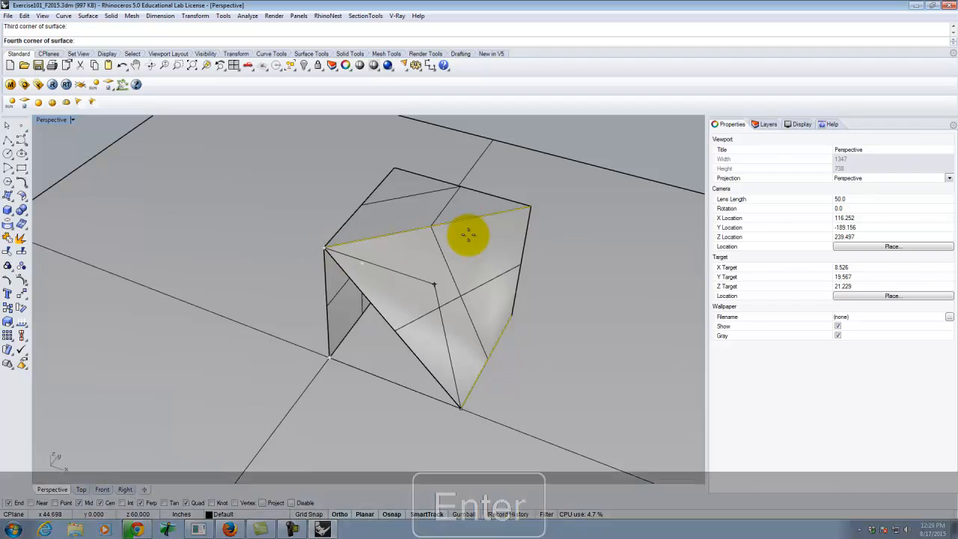
pyautogui.moveTo(472, 259); pyautogui.dragTo(422, 279, button='right')
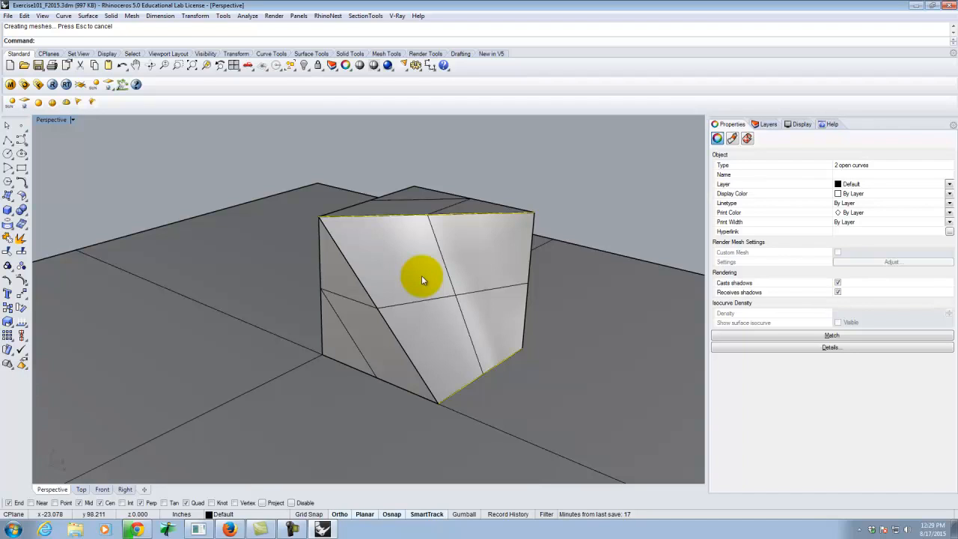
pyautogui.click(293, 529)
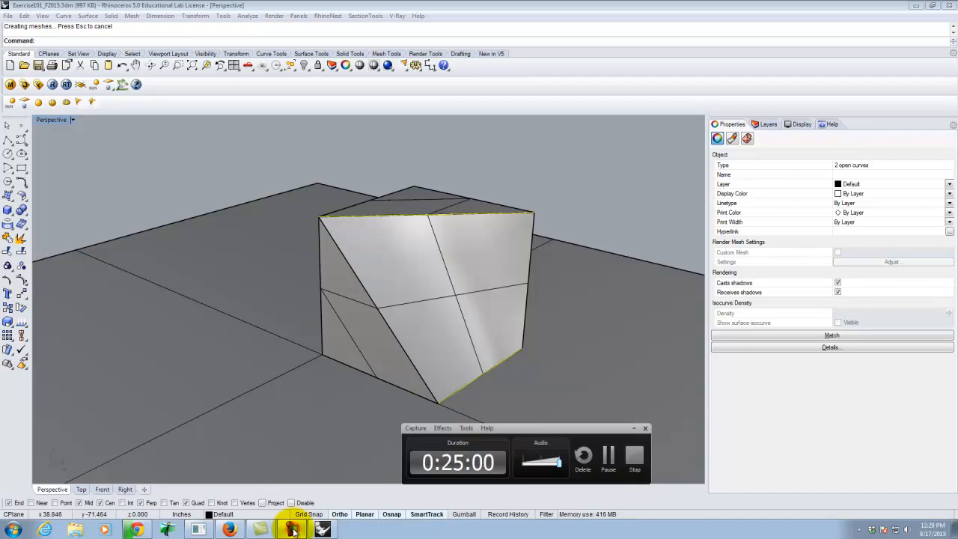
pyautogui.click(608, 458)
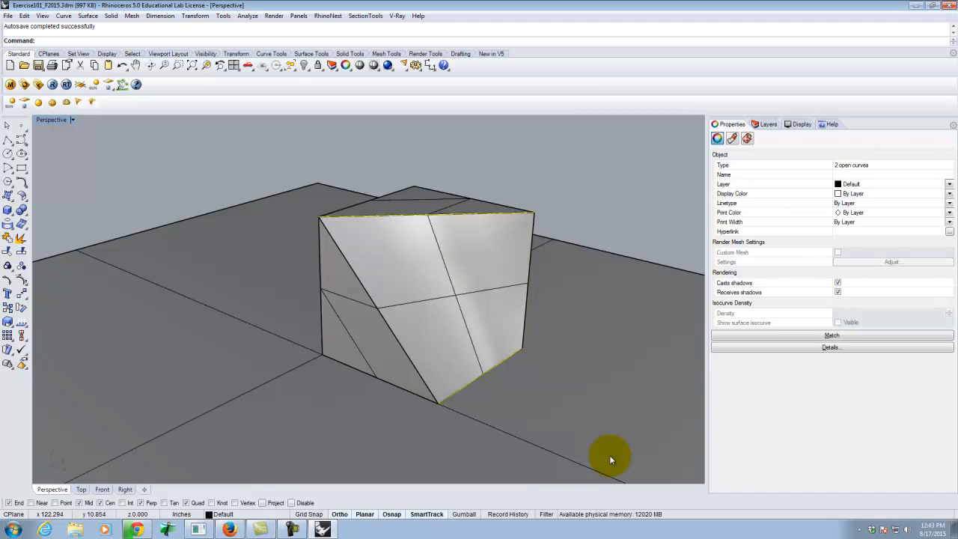
# Clear the selection and draw a 5' by 5' rectangle on the ground surface, in the open area beside the finished form.
pyautogui.click(610, 174)
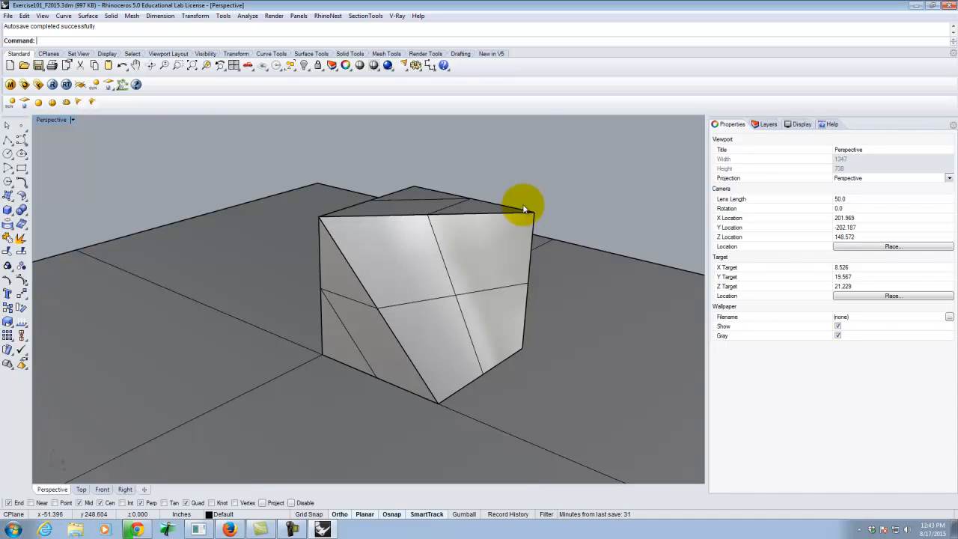
pyautogui.scroll(-6, 306, 317)
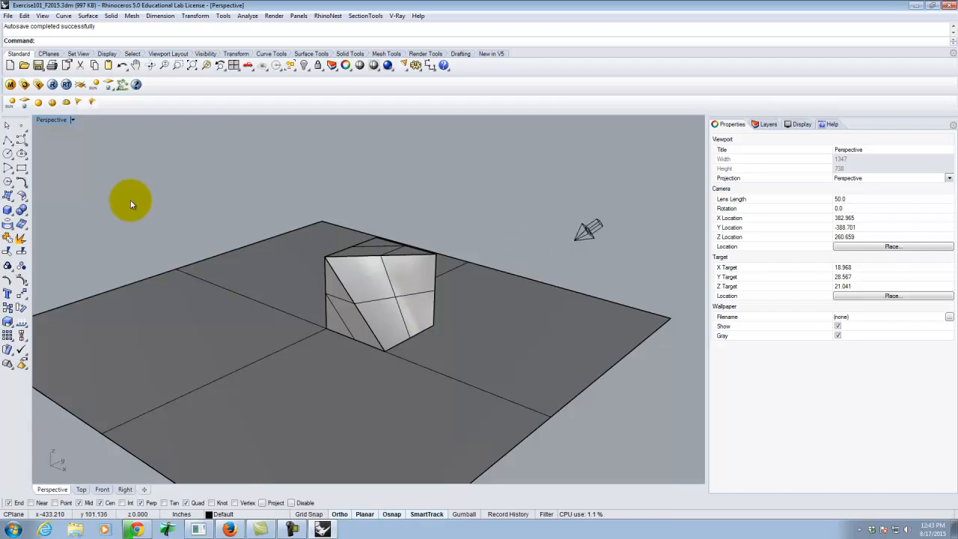
pyautogui.click(22, 171)
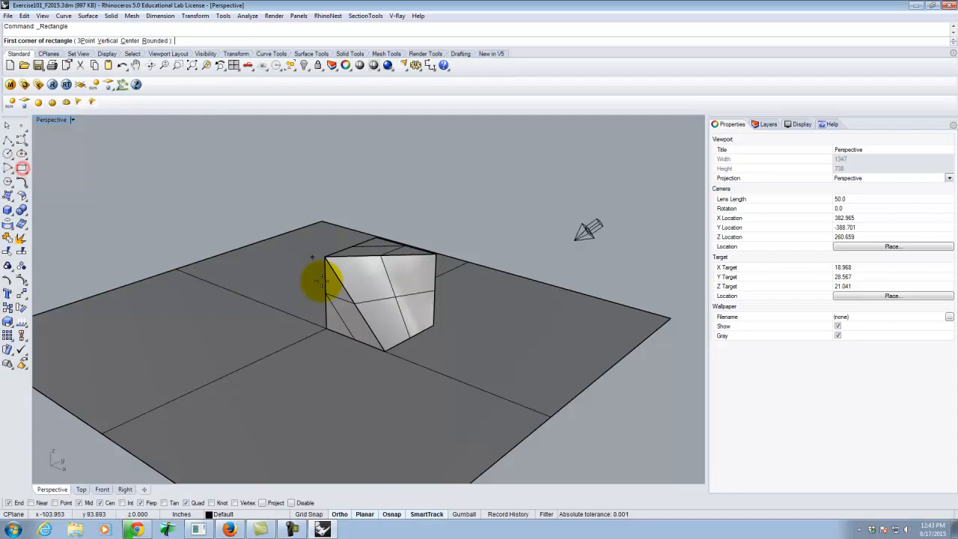
pyautogui.scroll(-3, 257, 397)
pyautogui.scroll(3, 513, 395)
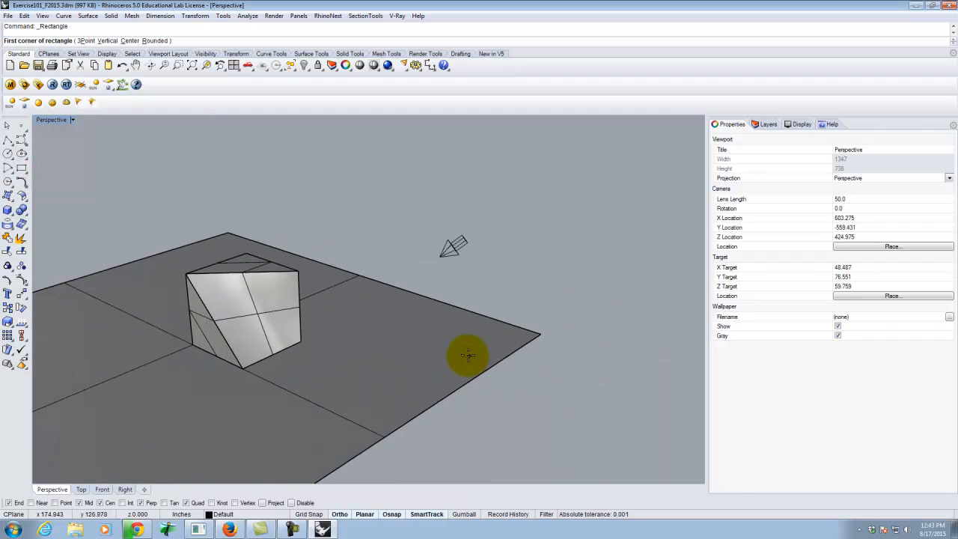
pyautogui.click(421, 339)
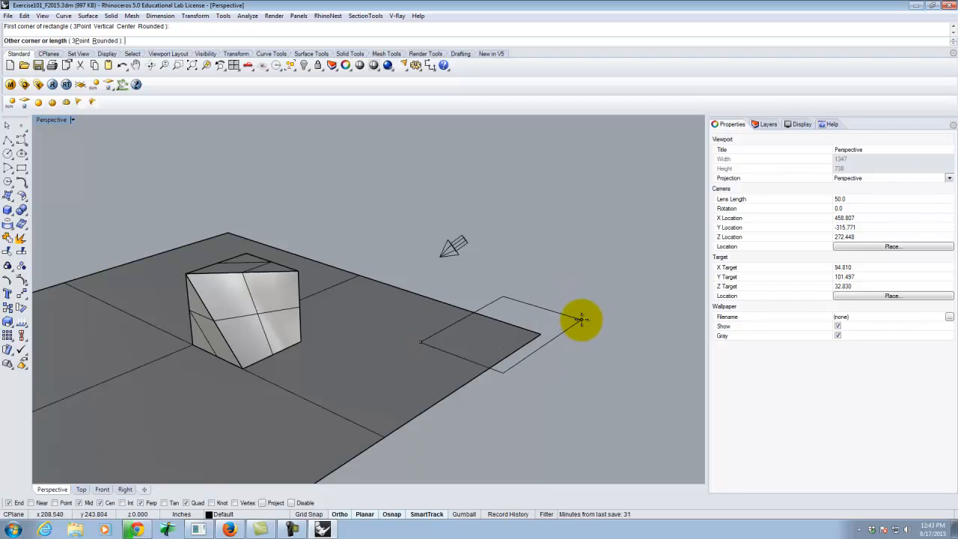
pyautogui.write('%')
pyautogui.press('BackSpace')
pyautogui.write('@')
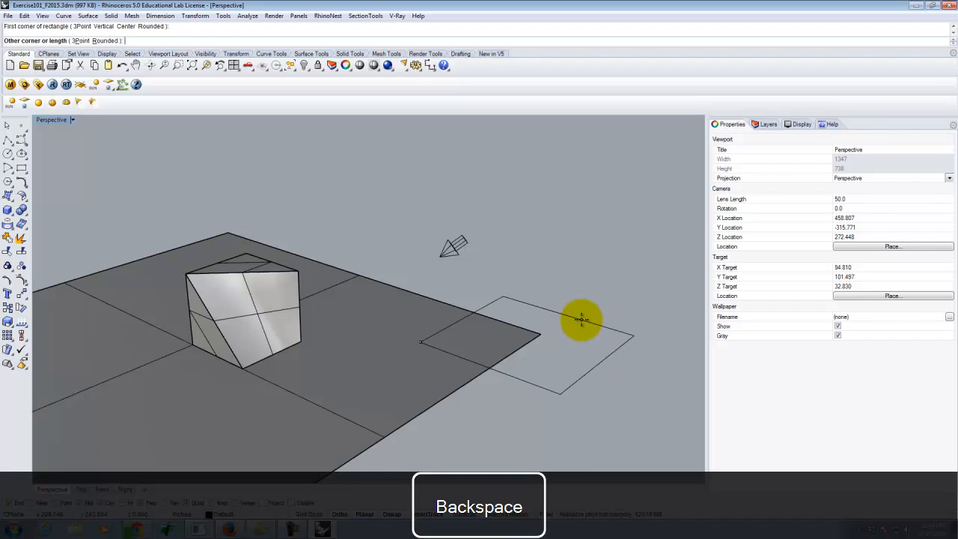
pyautogui.write("5',5'")
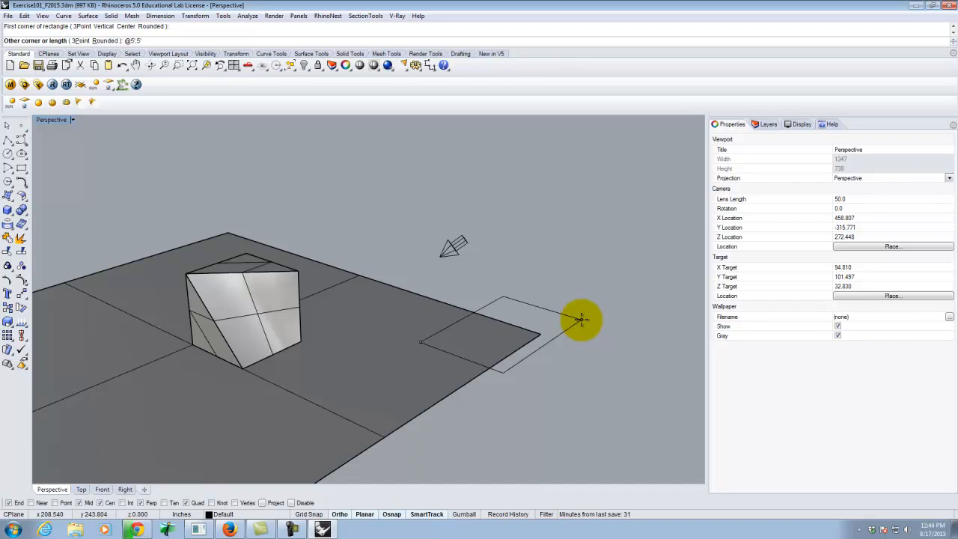
pyautogui.press('Return')
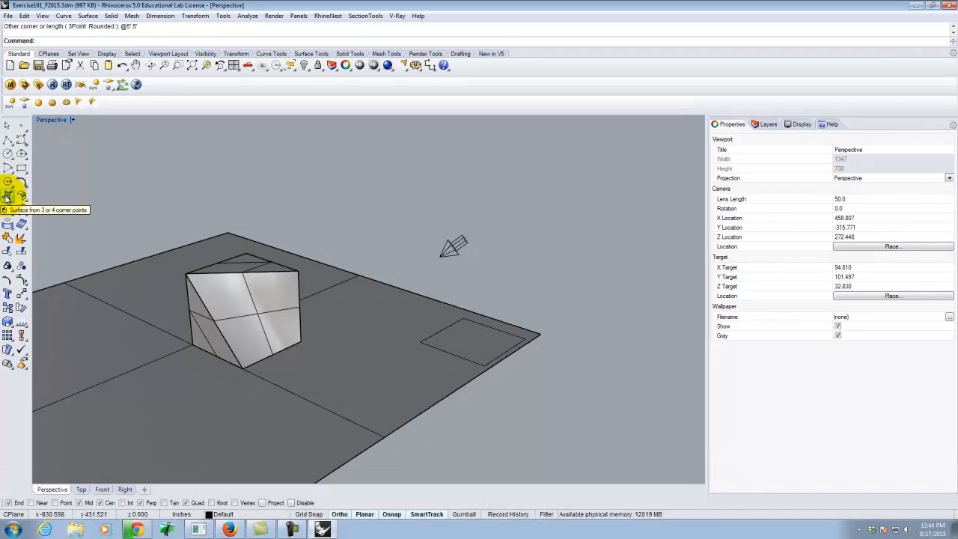
# Create a vertical plane 5' high on the new square's back edge parallel to the X axis, snapping to its two corners.
pyautogui.click(7, 197)
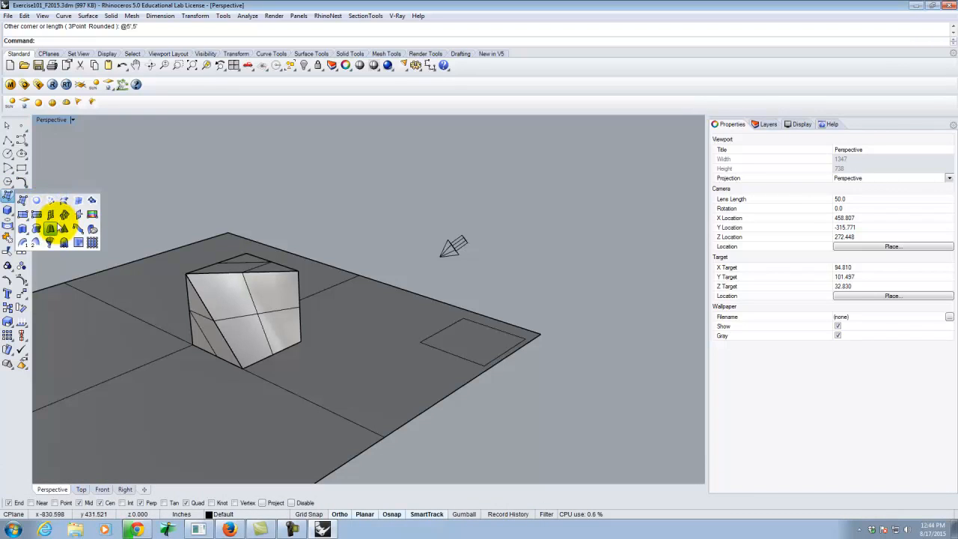
pyautogui.click(50, 216)
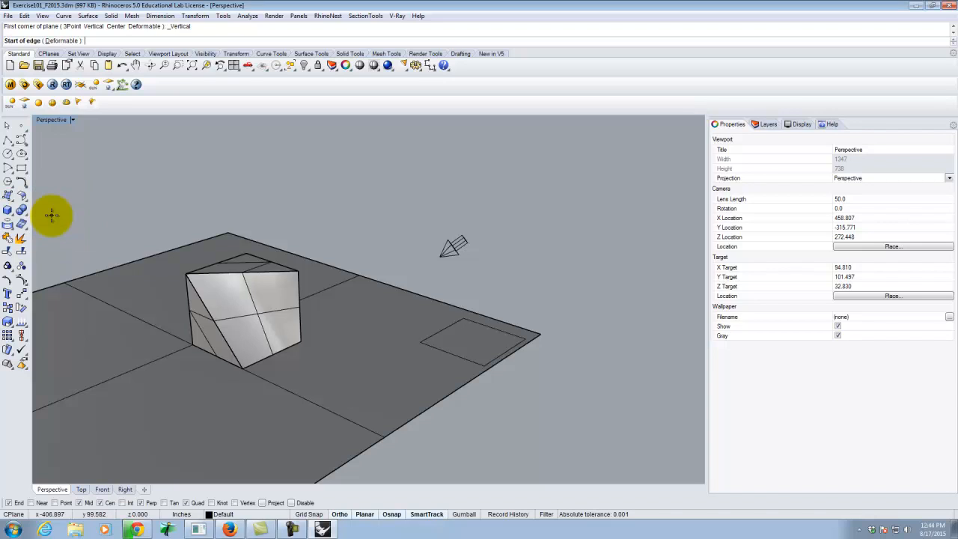
pyautogui.click(463, 313)
pyautogui.click(524, 335)
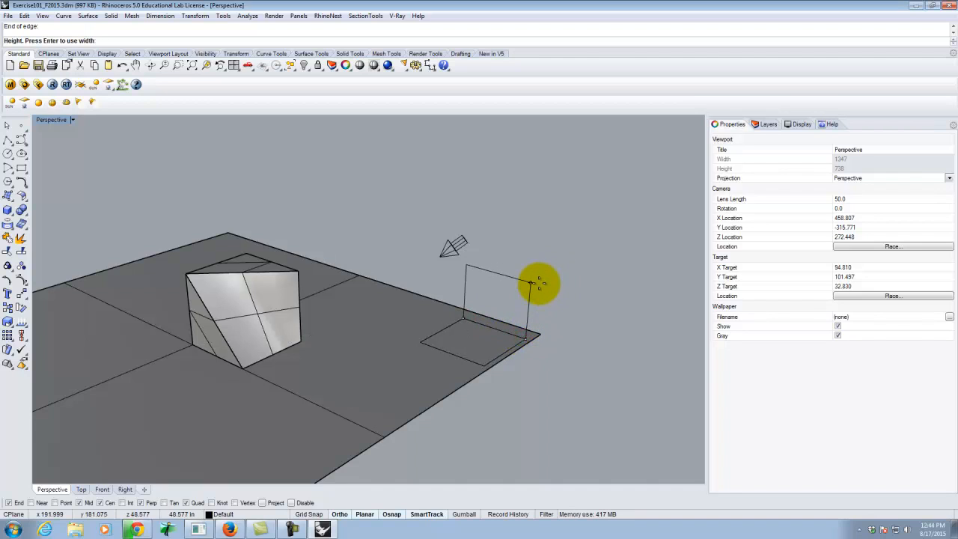
pyautogui.press('Return')
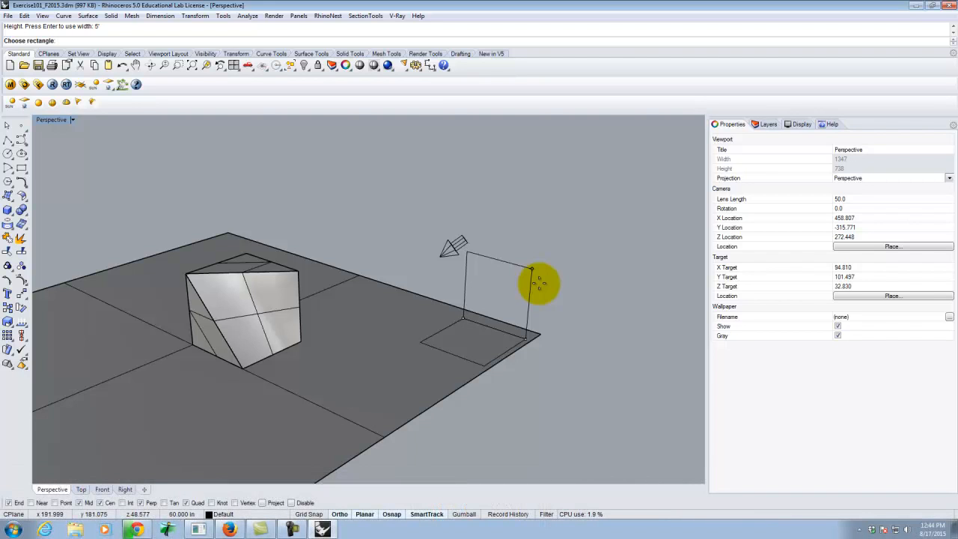
pyautogui.click(516, 231)
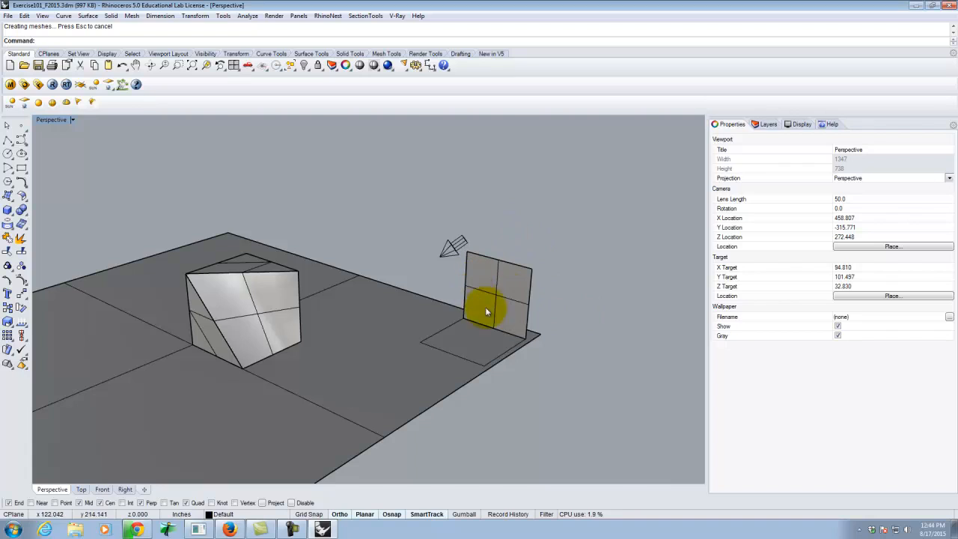
# Create a second vertical plane 5' high on the adjacent square edge parallel to the Y axis, meeting the first plane at the shared corner.
pyautogui.click(7, 196)
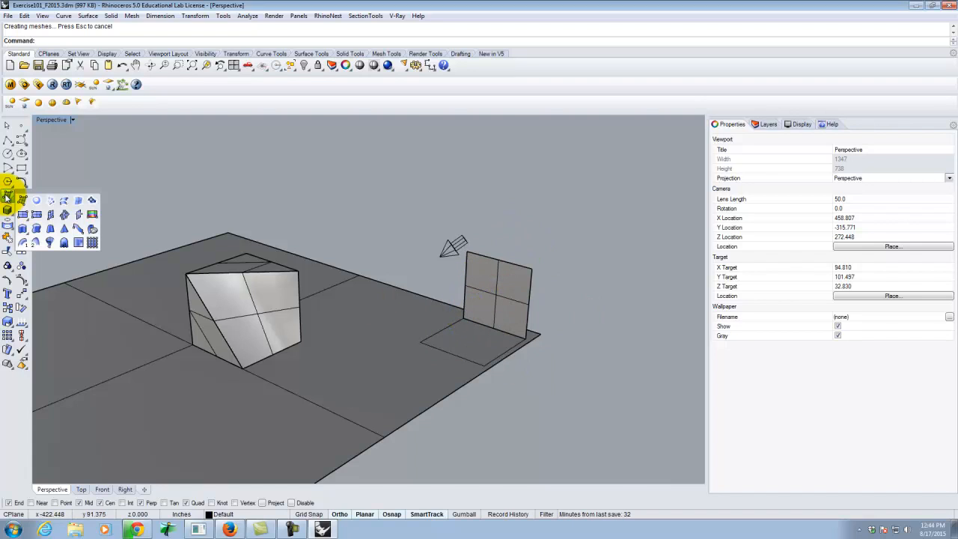
pyautogui.click(51, 215)
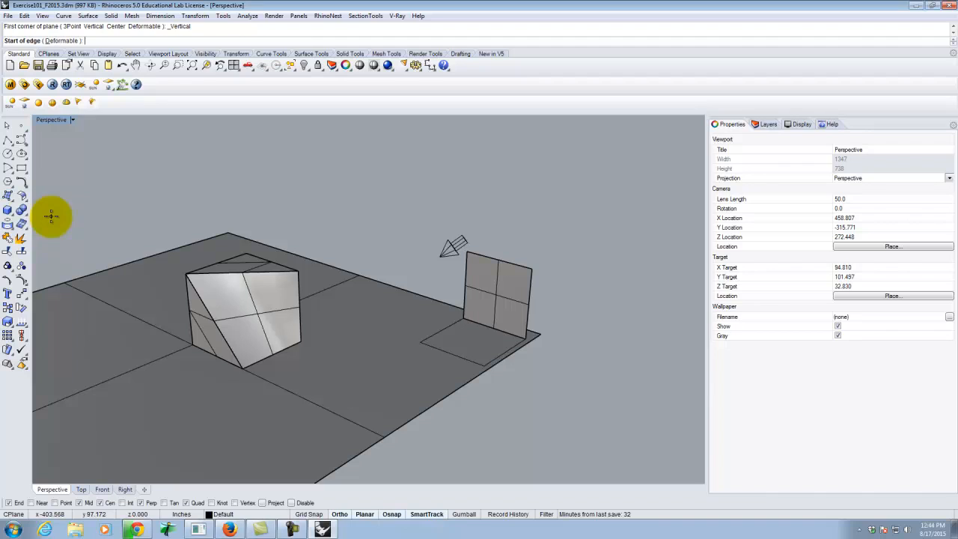
pyautogui.click(420, 341)
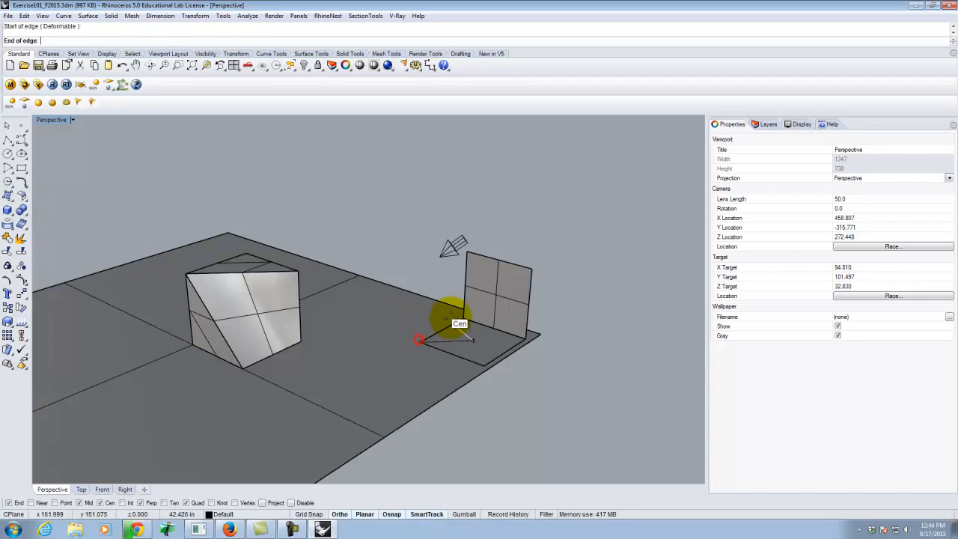
pyautogui.click(464, 316)
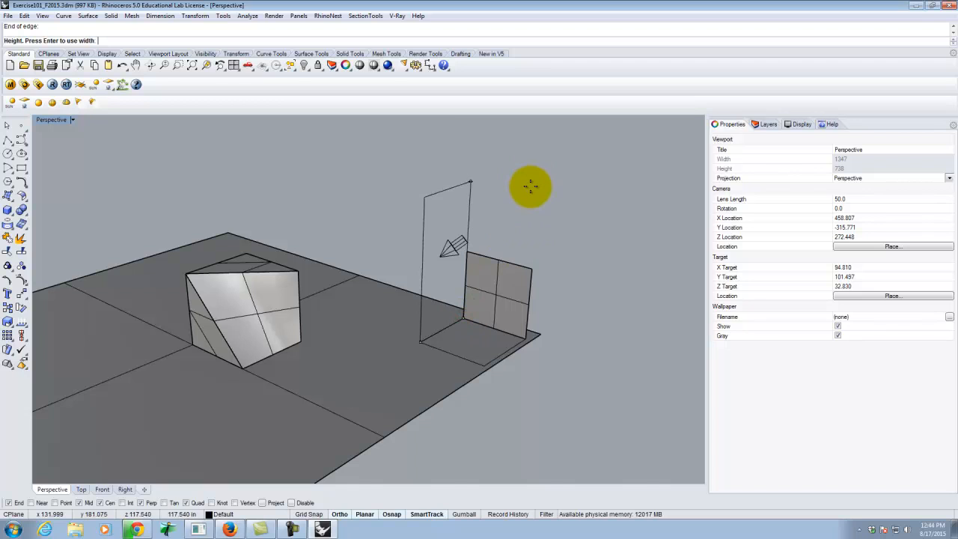
pyautogui.press('Return')
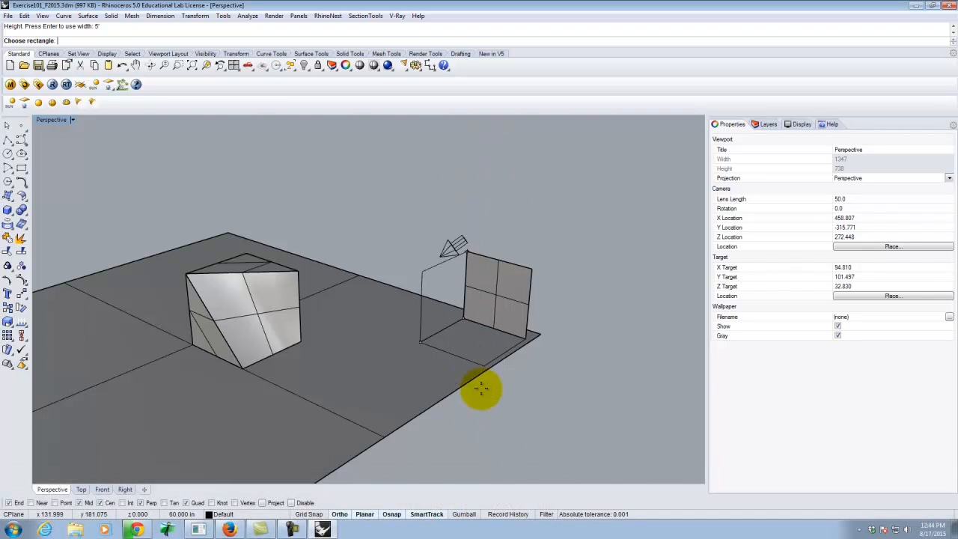
pyautogui.press('Return')
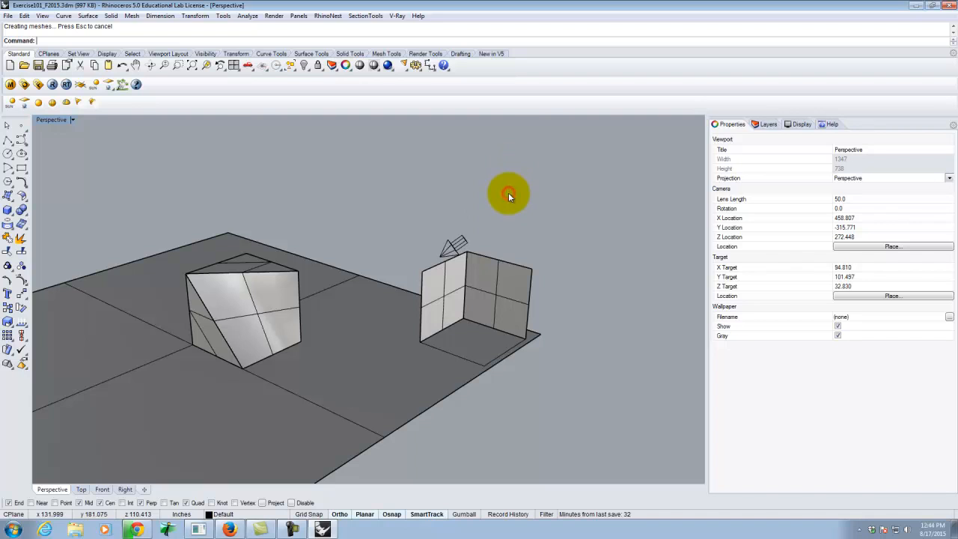
# Draw a diagonal polyline between the outer top corners of the two vertical planes.
pyautogui.moveTo(494, 265); pyautogui.dragTo(421, 268, button='right')
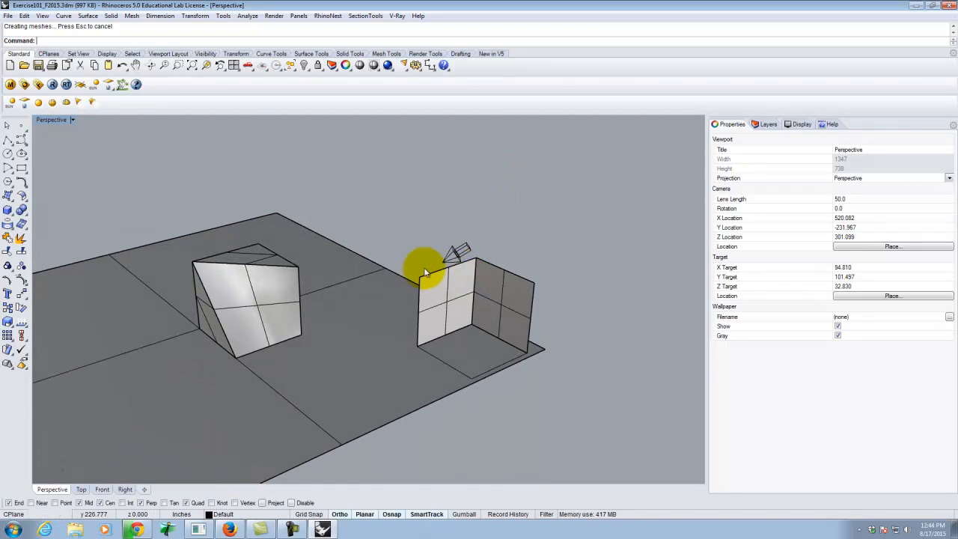
pyautogui.click(7, 143)
pyautogui.scroll(3, 524, 307)
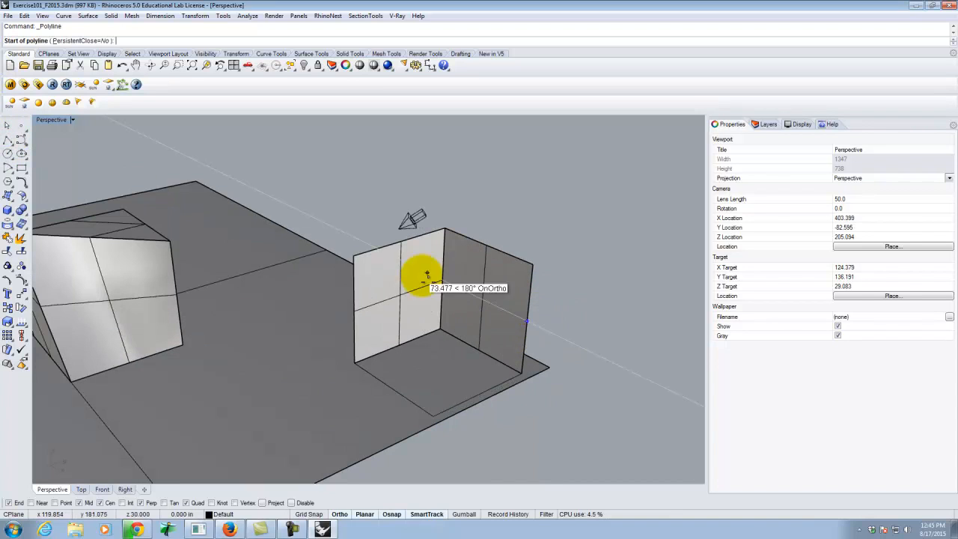
pyautogui.scroll(3, 542, 290)
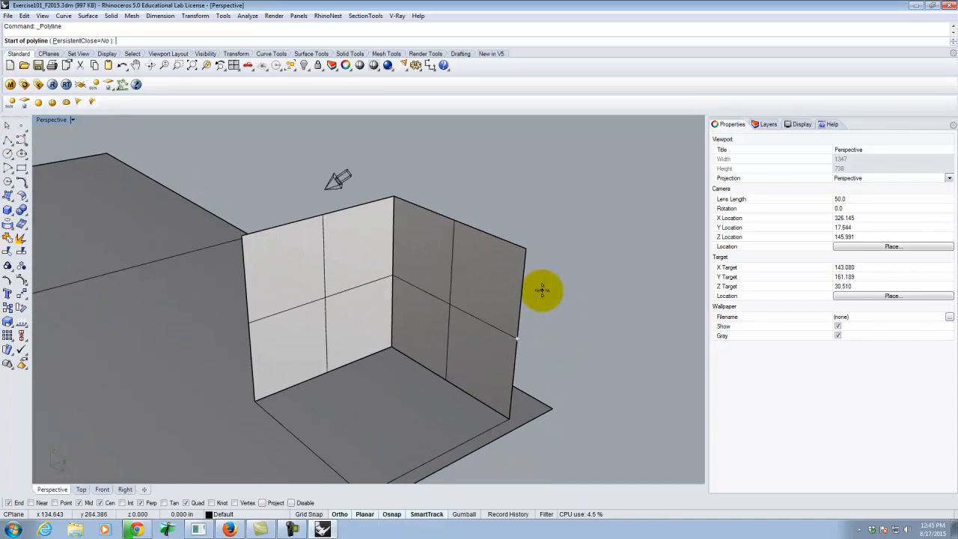
pyautogui.click(243, 238)
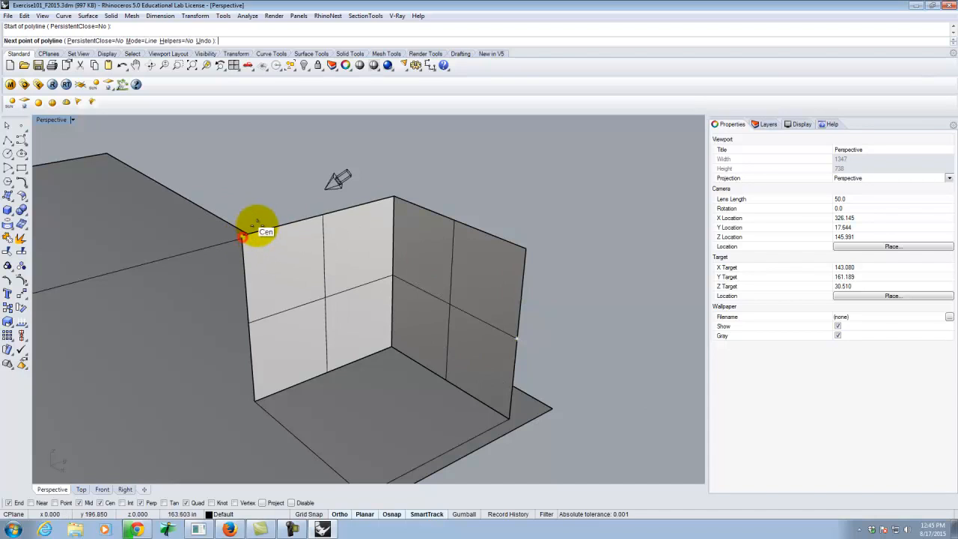
pyautogui.click(526, 247)
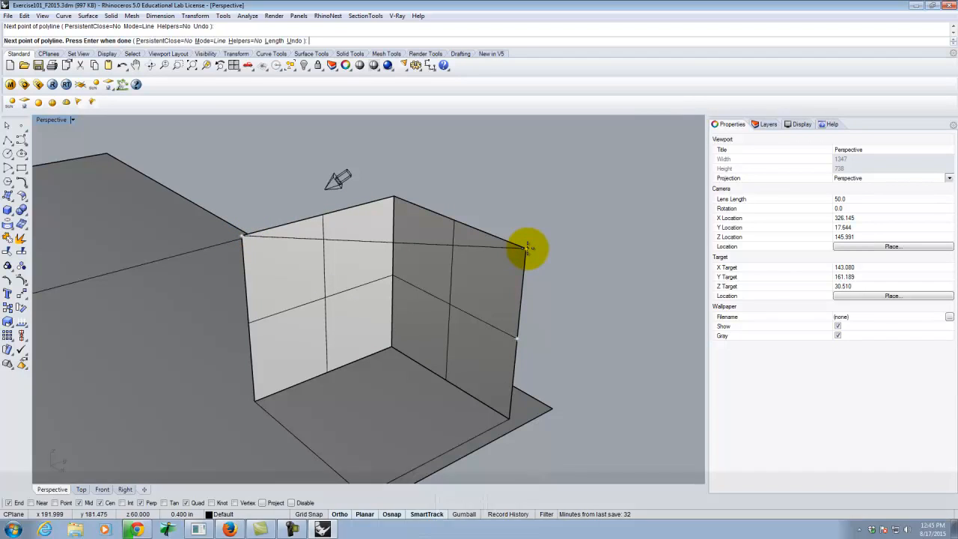
pyautogui.press('Return')
# Draw a polyline along the new square's open base edge parallel to the Y axis, snapping to its two end points.
pyautogui.moveTo(527, 248); pyautogui.dragTo(404, 368, button='right')
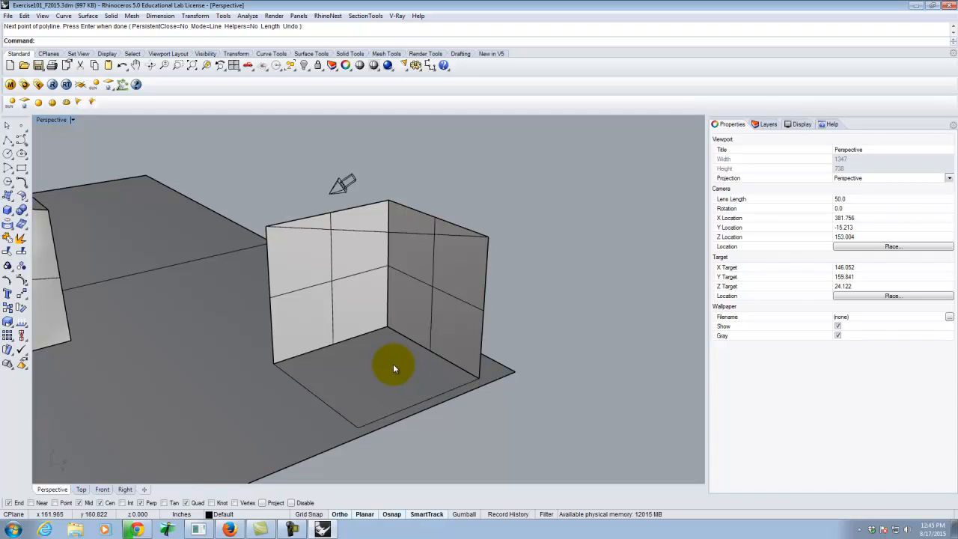
pyautogui.press('Escape')
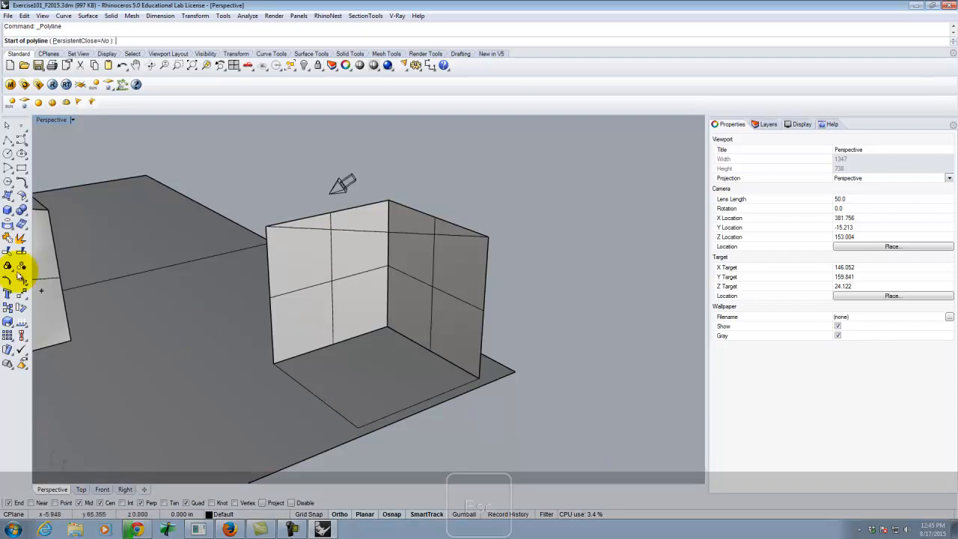
pyautogui.click(7, 141)
pyautogui.click(10, 144)
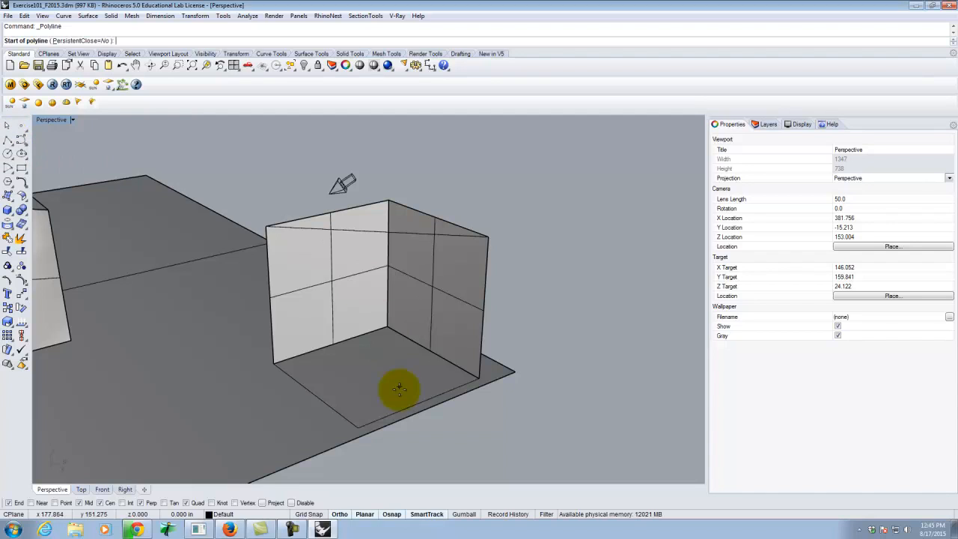
pyautogui.click(359, 427)
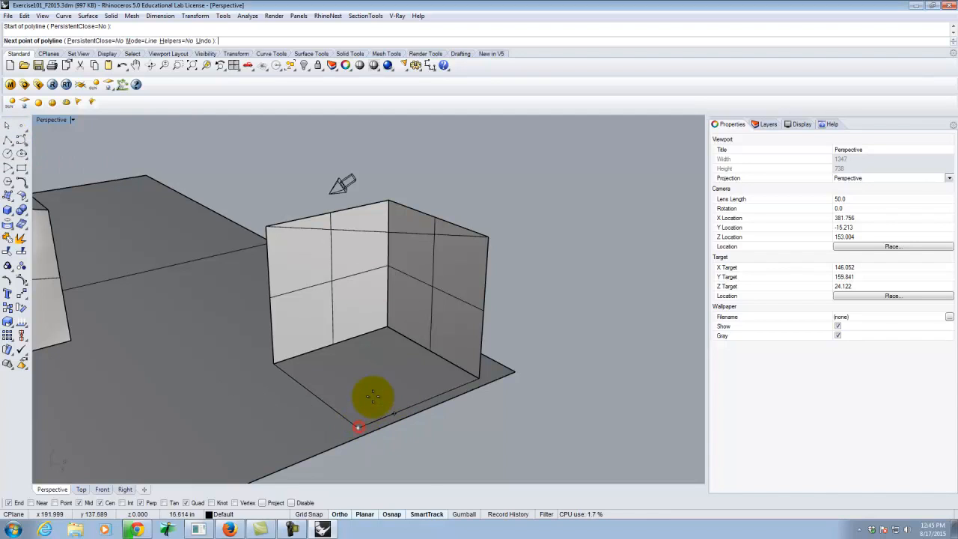
pyautogui.click(478, 376)
pyautogui.press('Return')
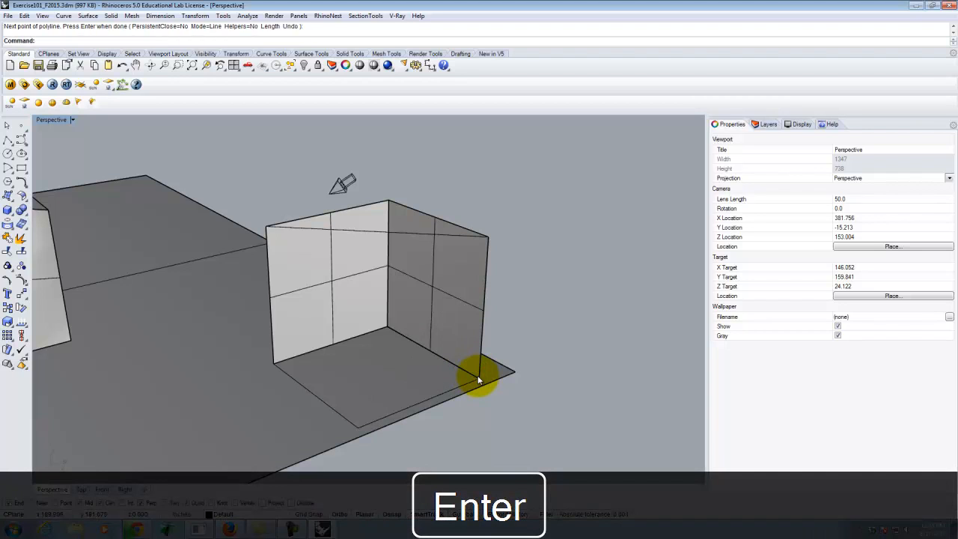
# Loft a surface between the open base edge polyline and the top diagonal of the second form, using Normal style and Do not simplify.
pyautogui.click(432, 398)
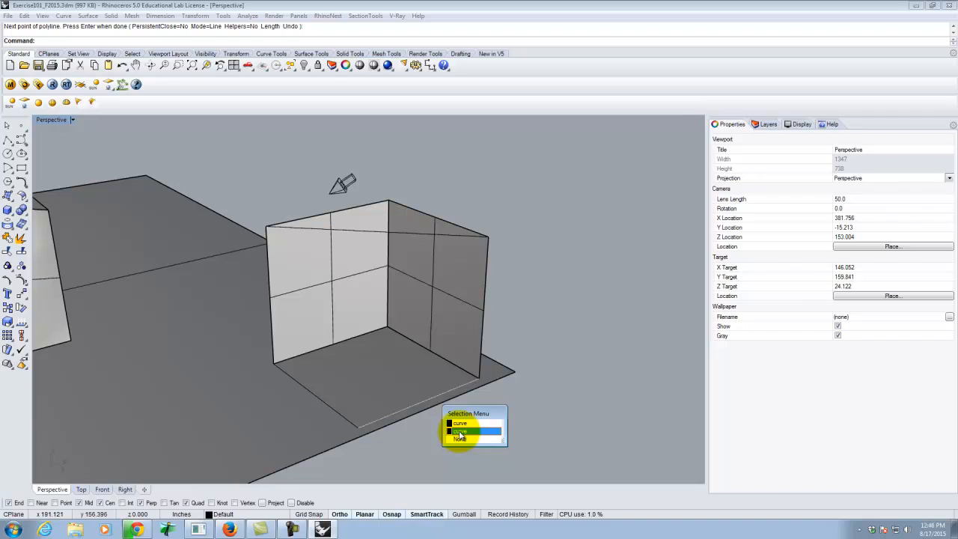
pyautogui.click(460, 432)
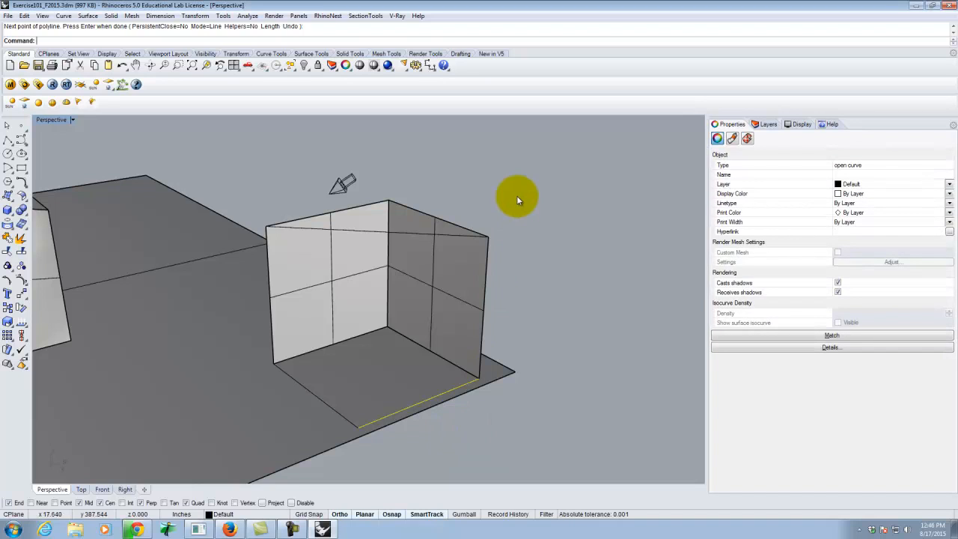
pyautogui.click(488, 240)
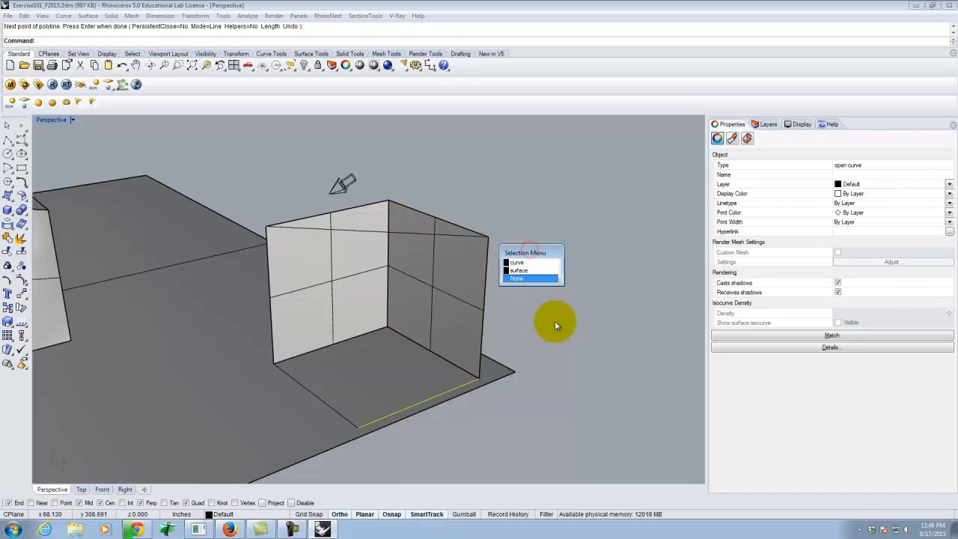
pyautogui.click(516, 279)
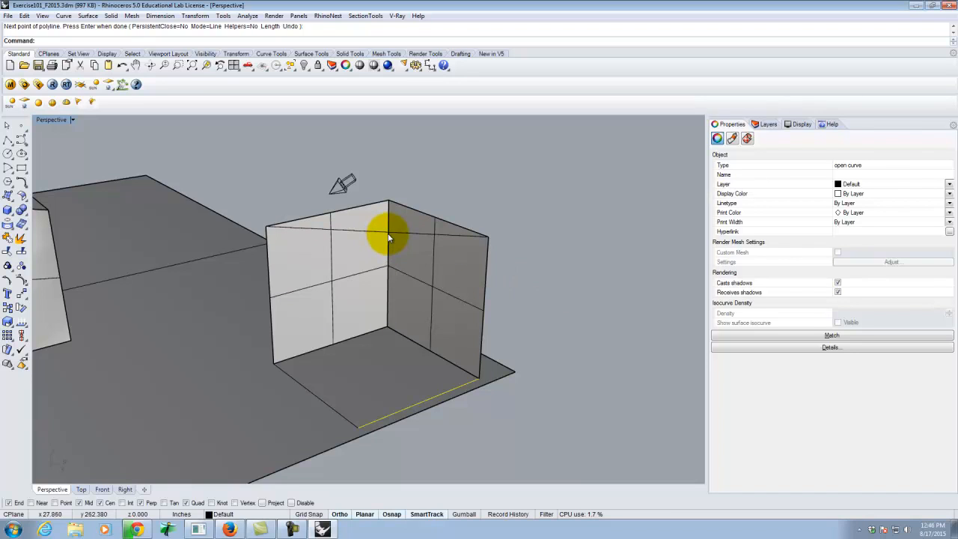
pyautogui.click(389, 234)
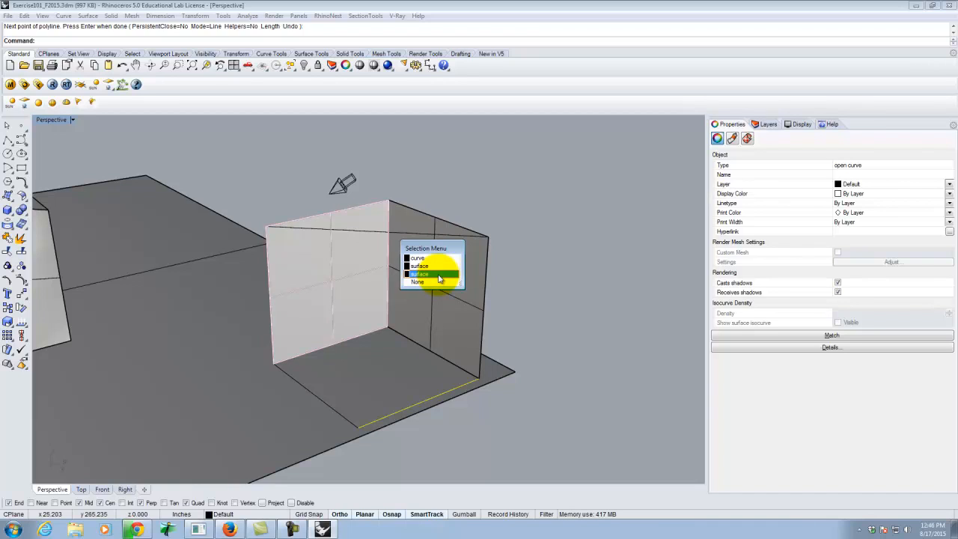
pyautogui.click(417, 258)
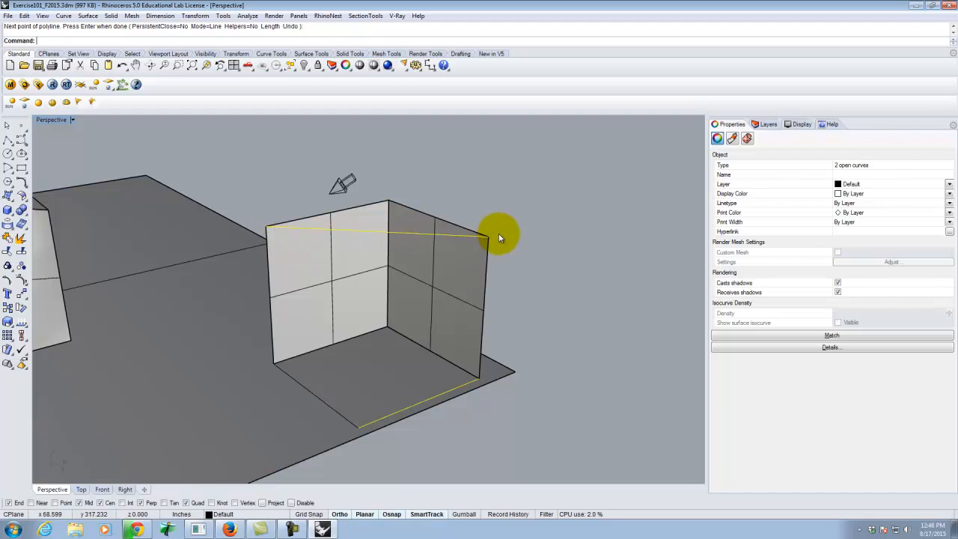
pyautogui.click(88, 16)
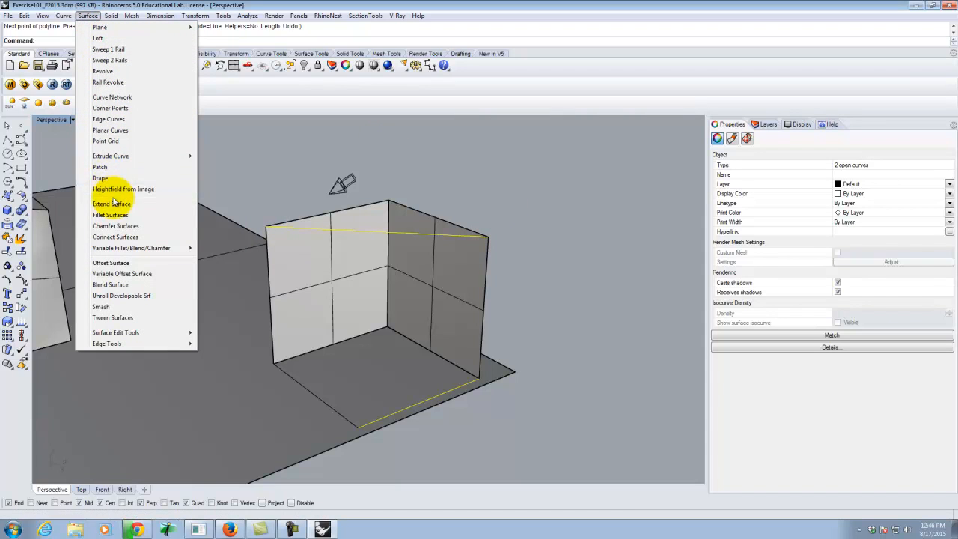
pyautogui.click(89, 16)
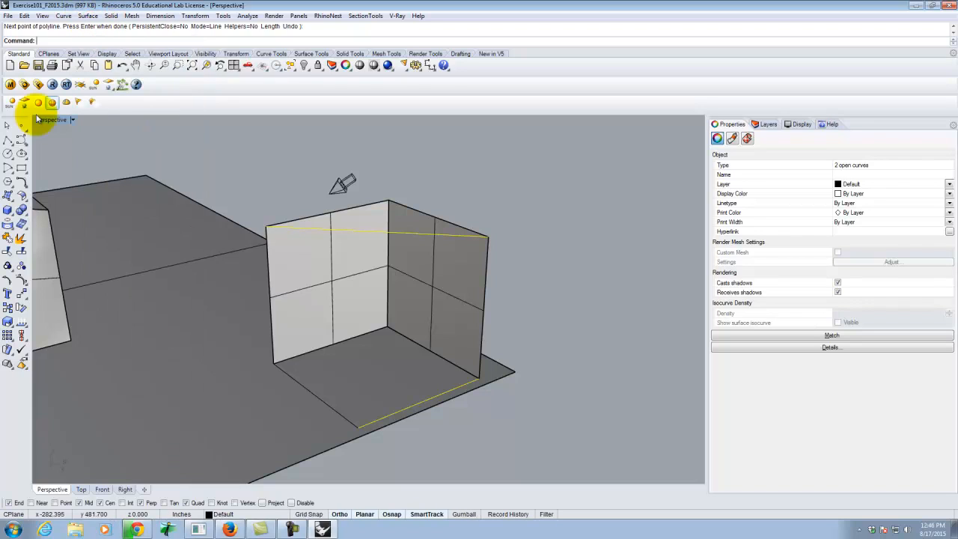
pyautogui.click(9, 197)
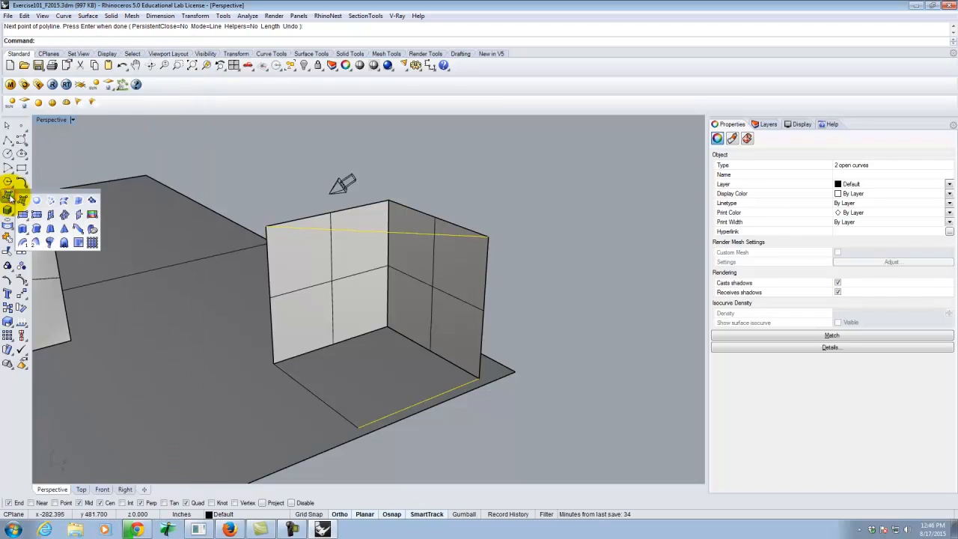
pyautogui.click(65, 202)
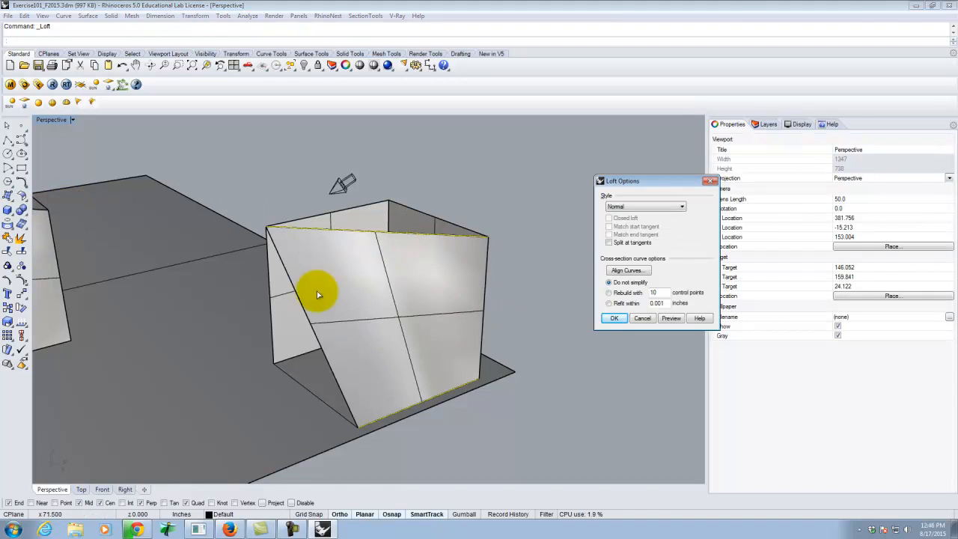
pyautogui.moveTo(680, 180); pyautogui.dragTo(638, 165)
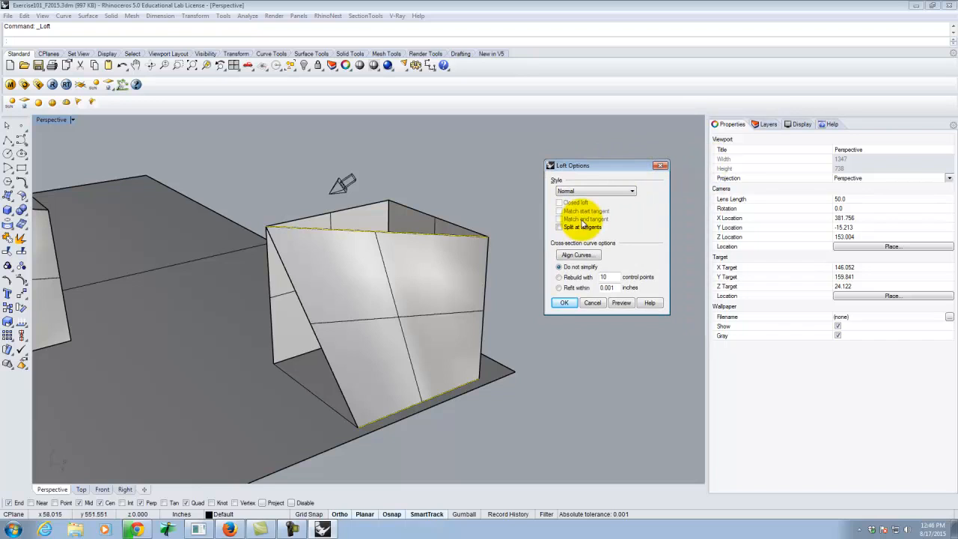
pyautogui.click(565, 303)
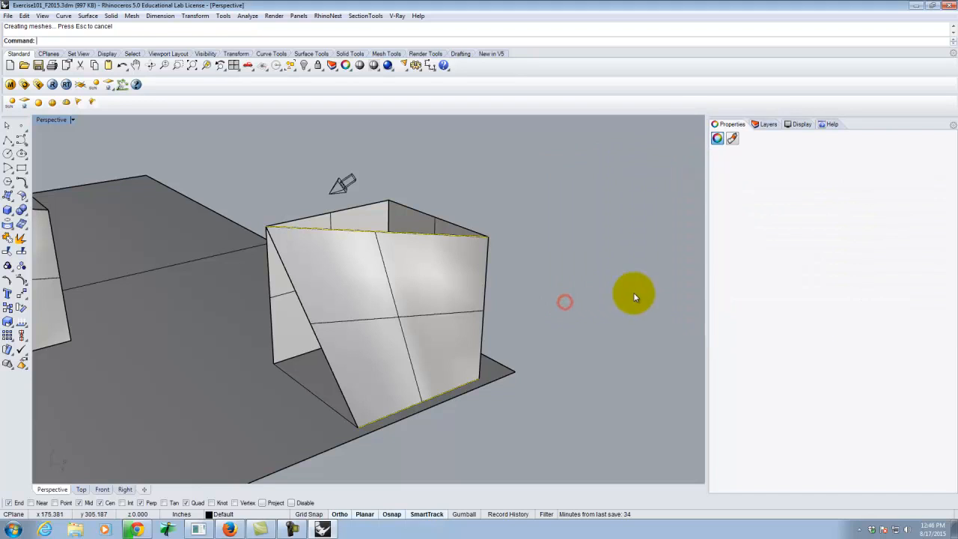
# Cap the second form with a triangular surface from corner points, snapping to the three top corners of its vertical planes.
pyautogui.click(8, 196)
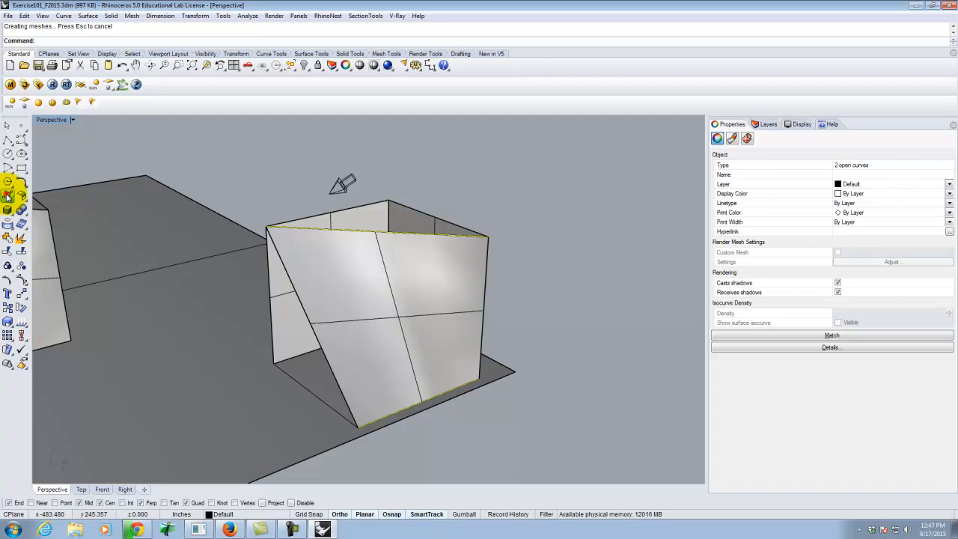
pyautogui.click(267, 222)
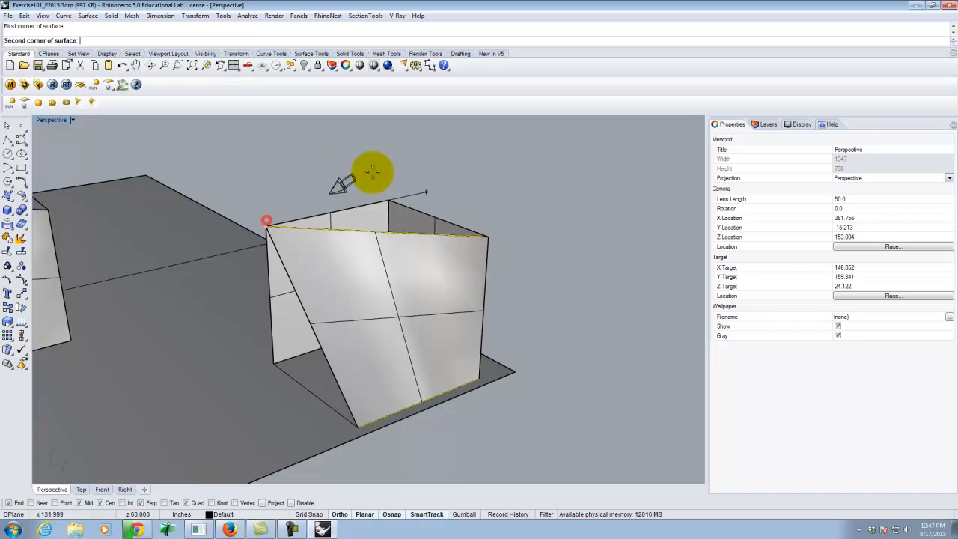
pyautogui.click(391, 199)
pyautogui.click(492, 235)
pyautogui.press('Return')
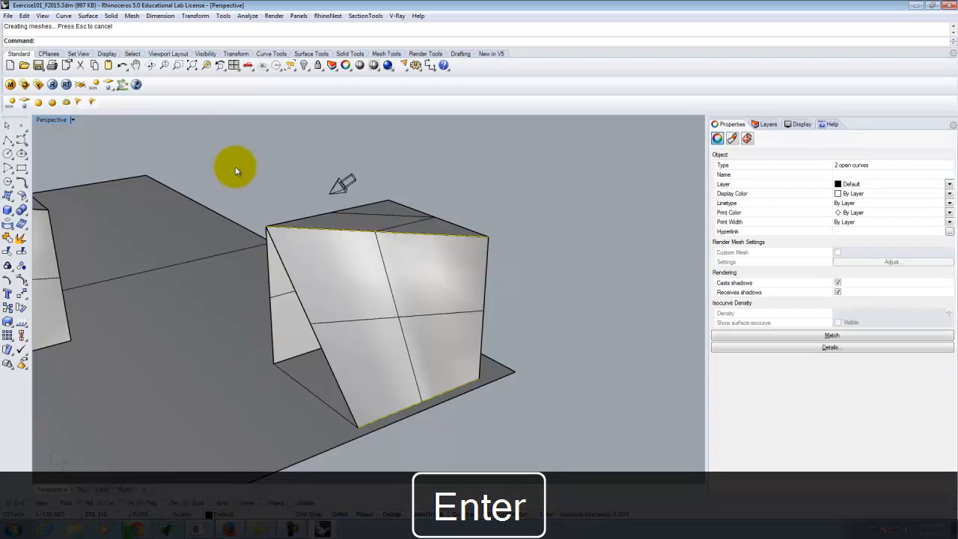
# Close the second form's open side with a triangular surface through its two base corners and the top corner above.
pyautogui.click(8, 194)
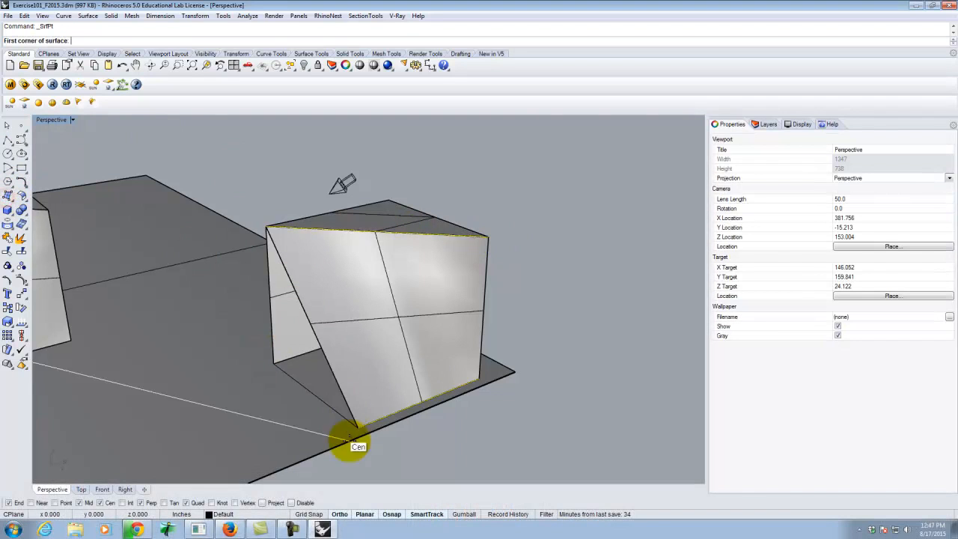
pyautogui.click(358, 427)
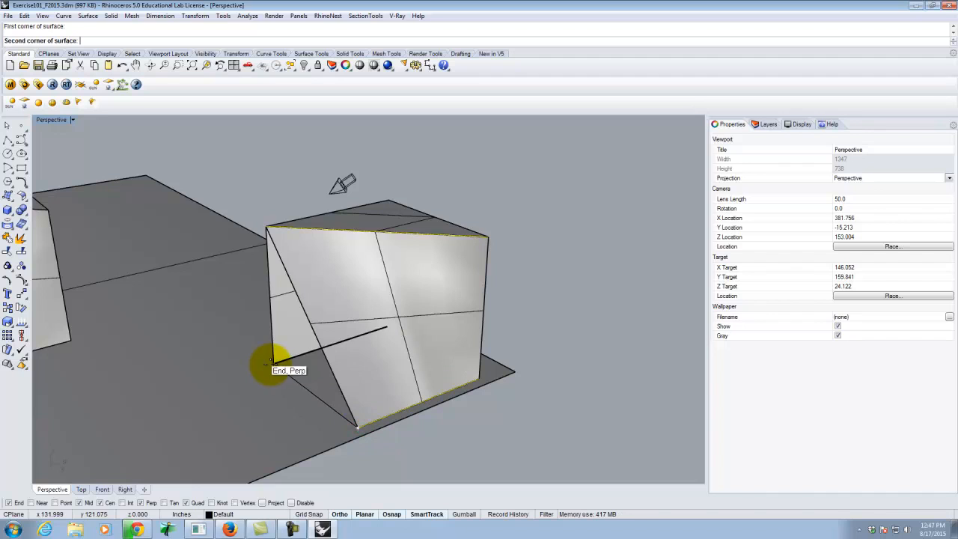
pyautogui.click(274, 365)
pyautogui.click(266, 223)
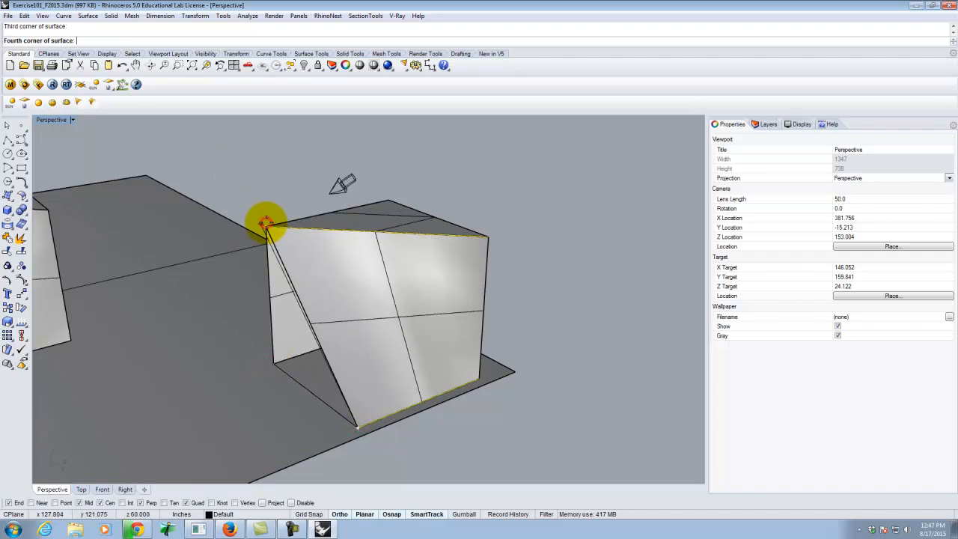
pyautogui.press('Return')
# Examine both enclosed forms on the ground plane from several sides, with the curves deselected.
pyautogui.moveTo(304, 244); pyautogui.dragTo(429, 196, button='right')
pyautogui.scroll(-7, 428, 194)
pyautogui.moveTo(518, 254); pyautogui.dragTo(319, 271, button='right')
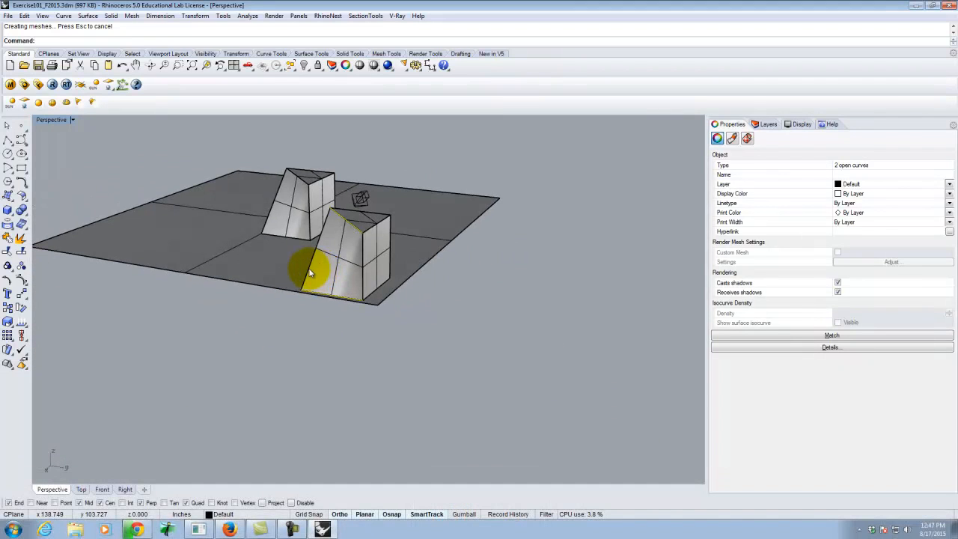
pyautogui.moveTo(220, 247); pyautogui.dragTo(381, 268, button='right')
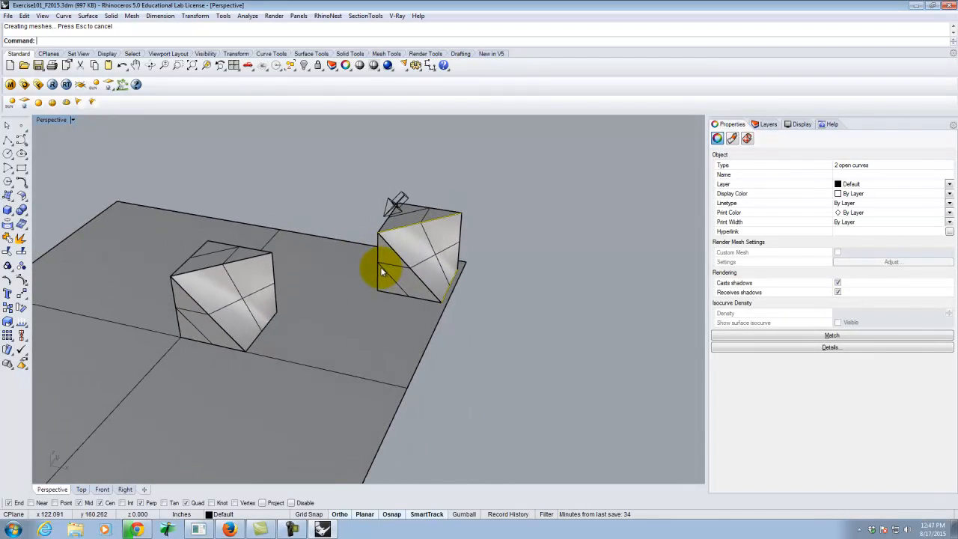
pyautogui.click(432, 250)
pyautogui.click(501, 202)
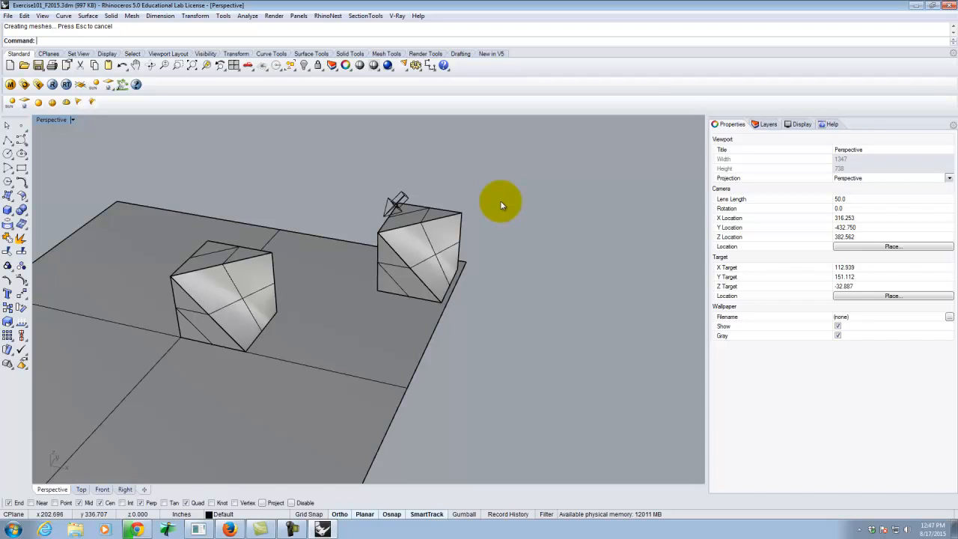
pyautogui.moveTo(590, 296); pyautogui.dragTo(584, 295, button='right')
pyautogui.scroll(-6, 585, 295)
pyautogui.scroll(2, 377, 291)
pyautogui.moveTo(569, 382); pyautogui.dragTo(542, 366, button='right')
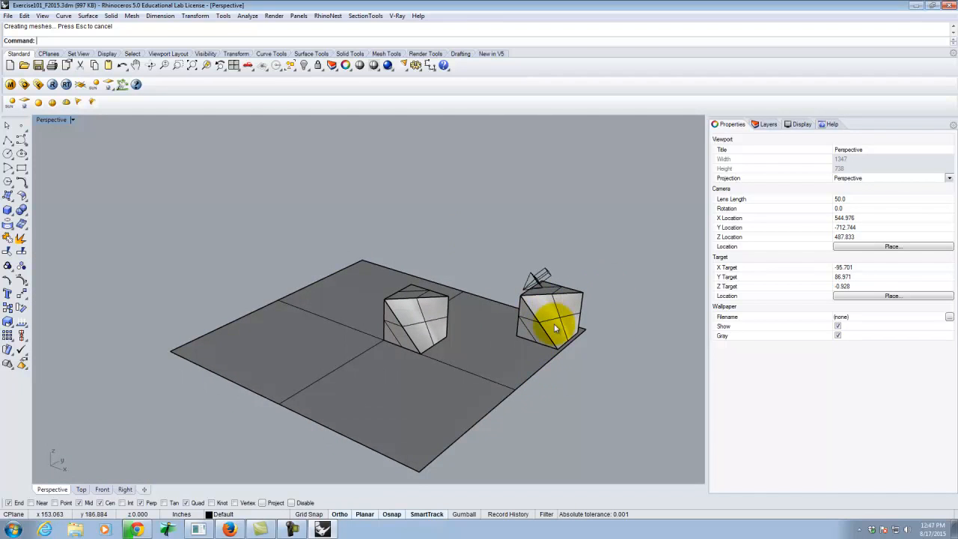
pyautogui.scroll(3, 555, 328)
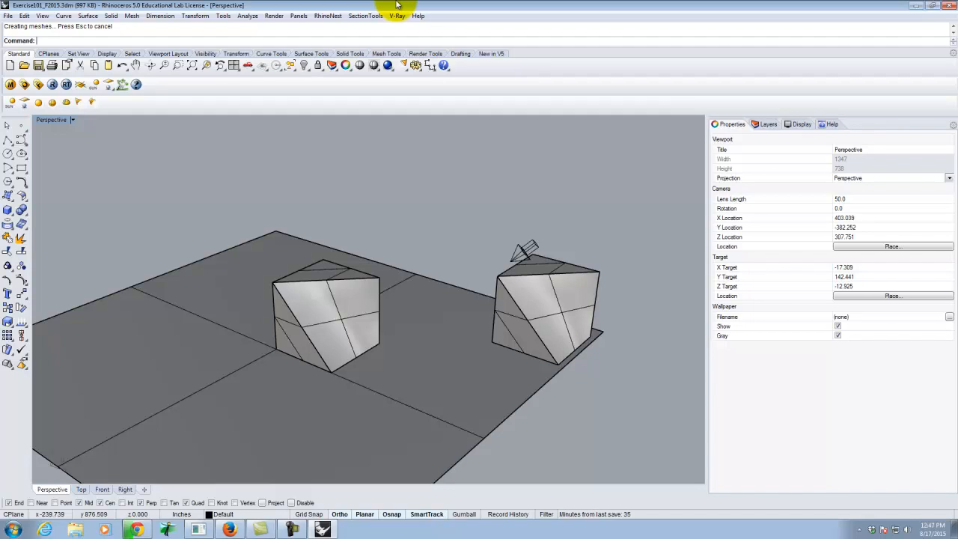
# Save the model under its existing file name, Exercise101_F2015.3dm.
pyautogui.click(7, 15)
pyautogui.click(24, 64)
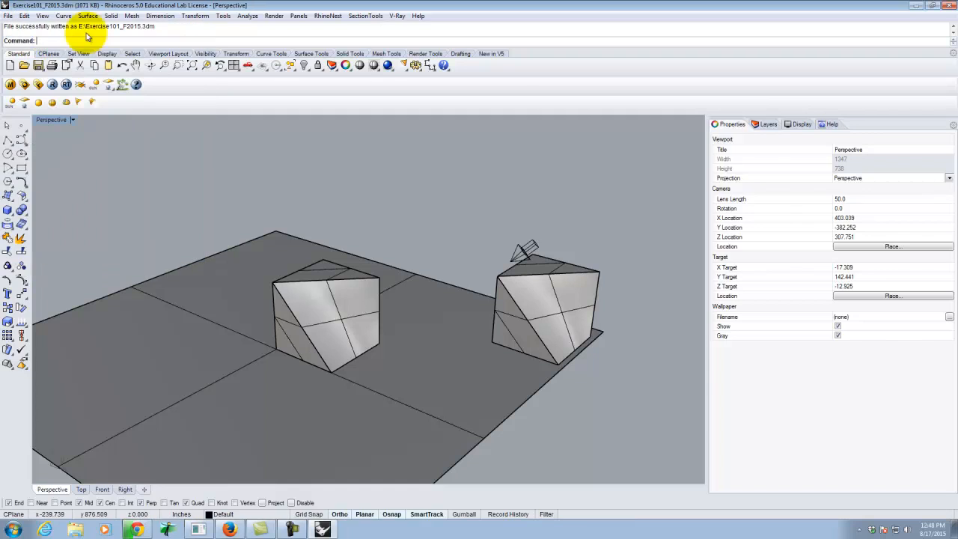
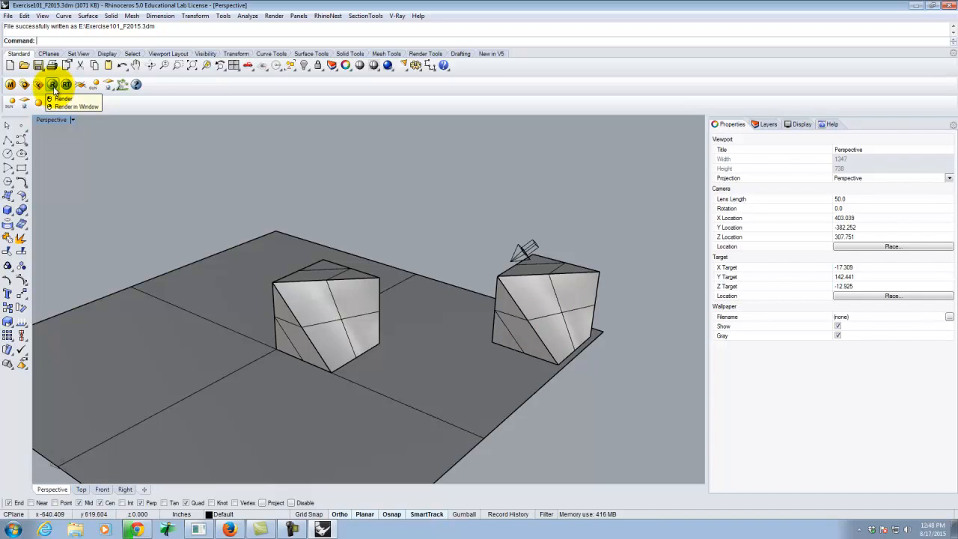
# Try to render the Perspective view with V-Ray, and dismiss its progress window.
pyautogui.click(53, 86)
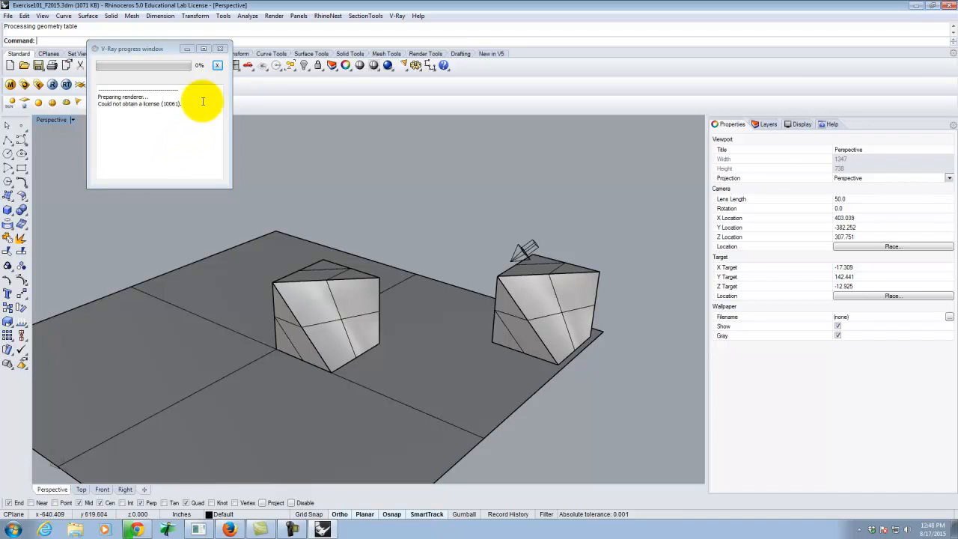
pyautogui.click(220, 49)
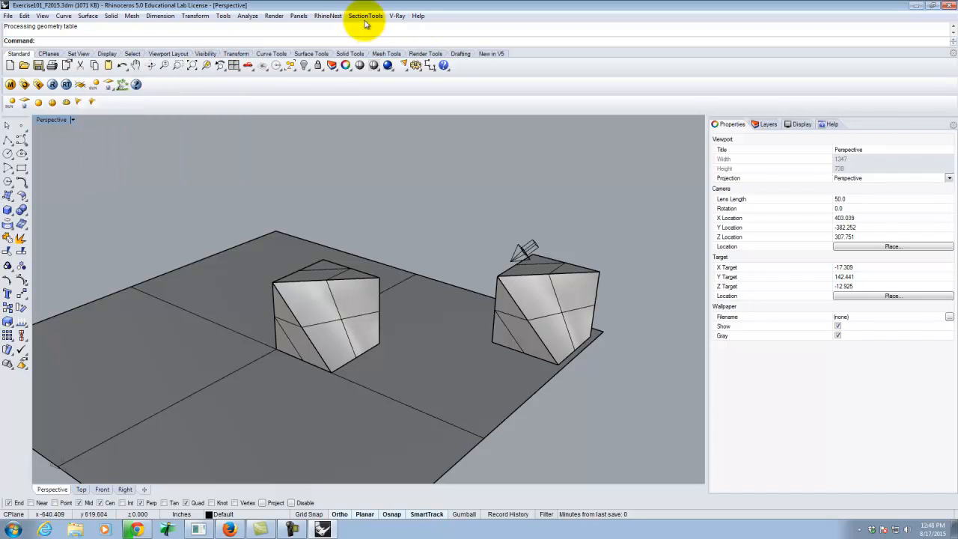
# Switch the current renderer to Rhino Render and back to V-Ray for Rhino.
pyautogui.click(397, 17)
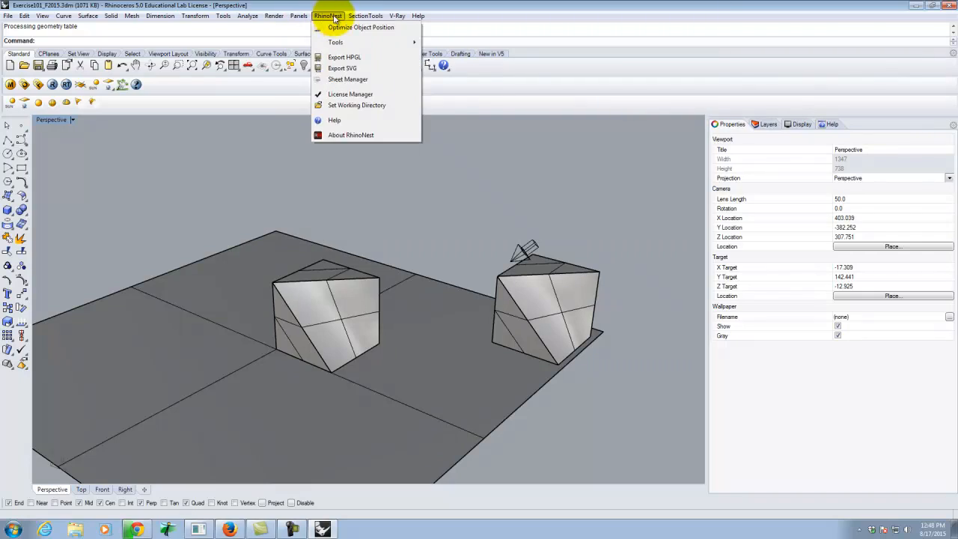
pyautogui.moveTo(376, 20)
pyautogui.moveTo(274, 17)
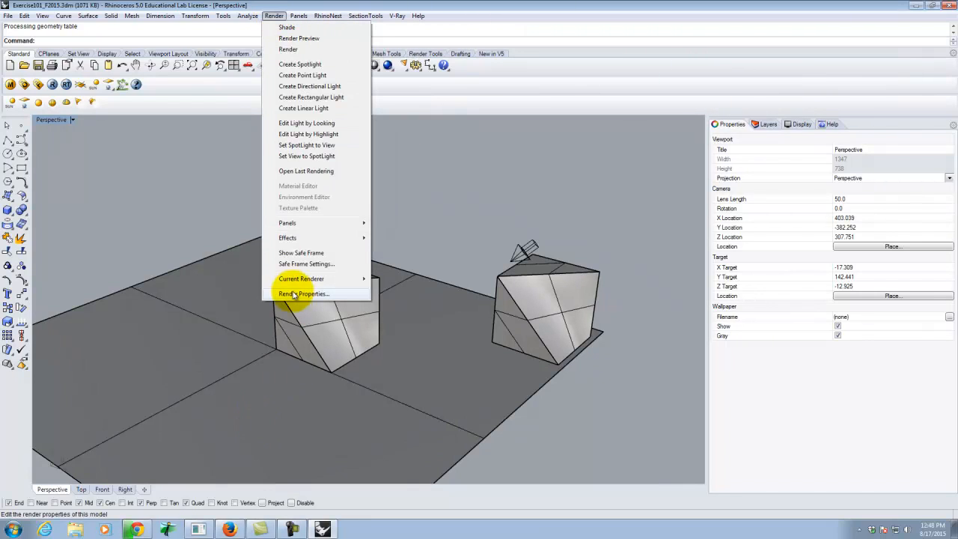
pyautogui.moveTo(310, 279)
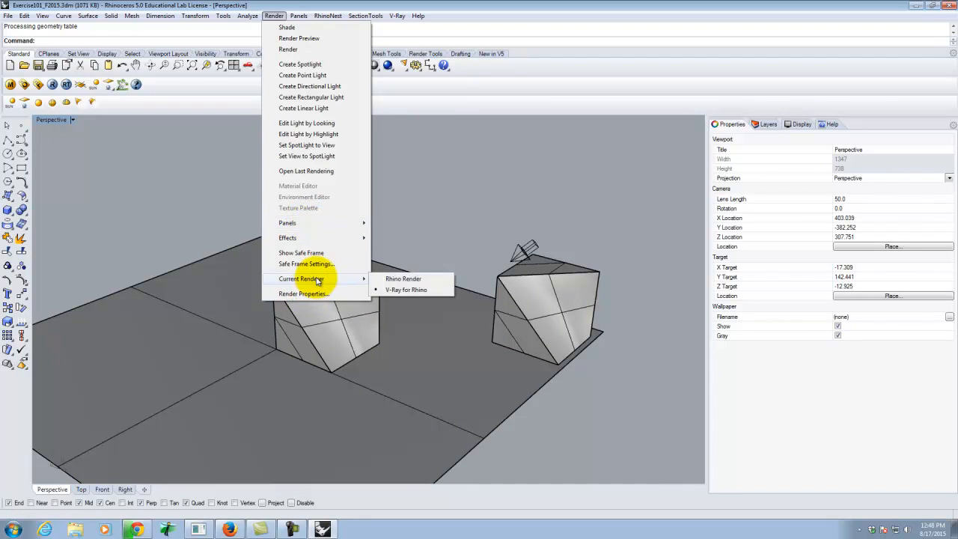
pyautogui.click(388, 282)
pyautogui.click(274, 16)
pyautogui.moveTo(304, 280)
pyautogui.click(408, 289)
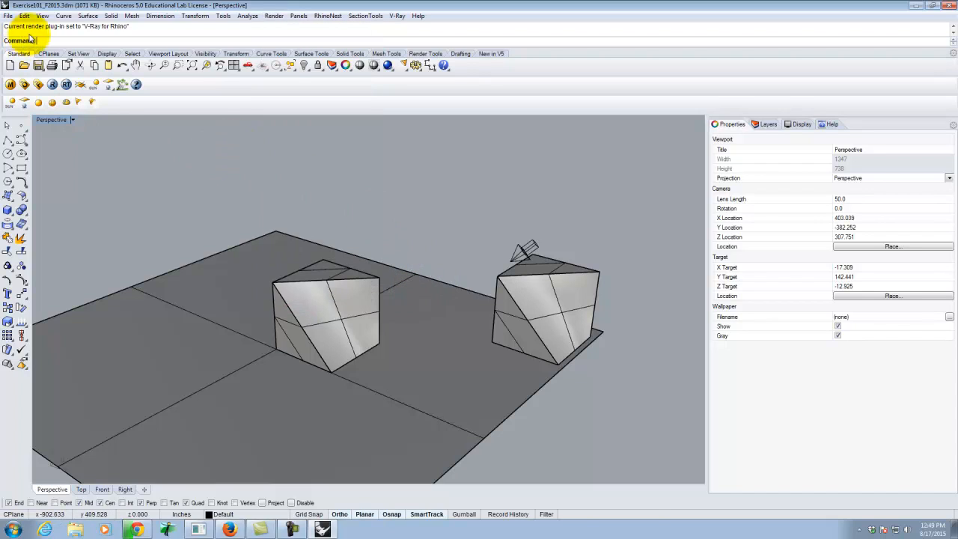
# Try once more to render the Perspective view of the two forms with V-Ray, and close the progress window.
pyautogui.click(51, 84)
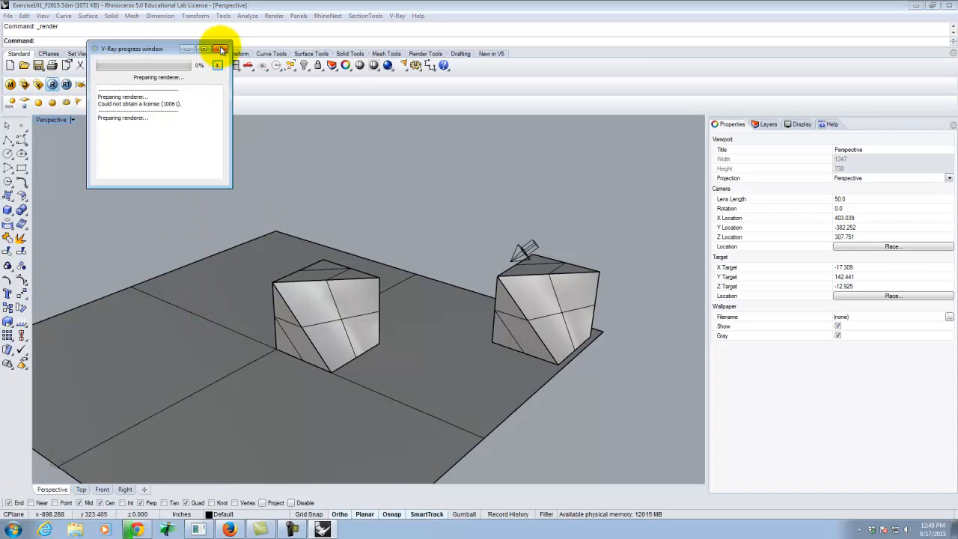
pyautogui.click(322, 530)
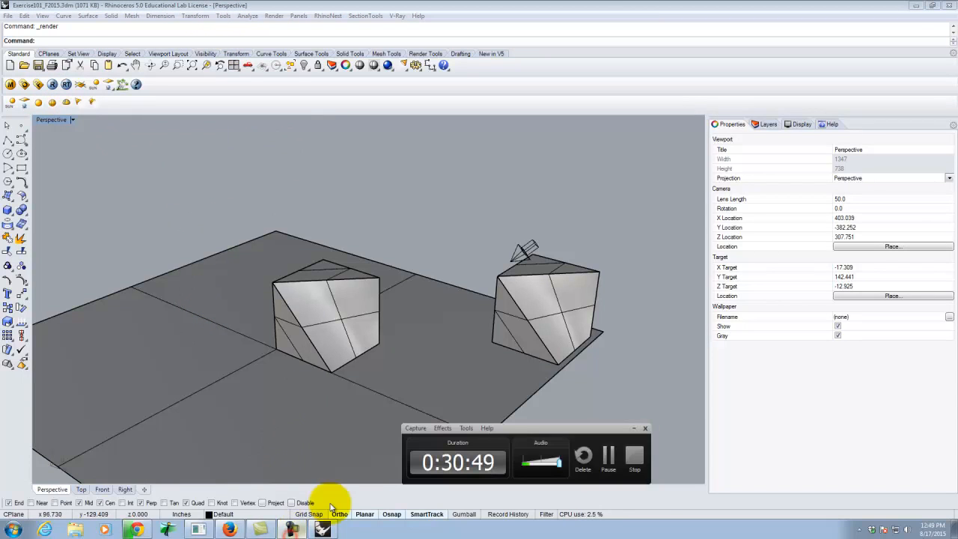
pyautogui.click(610, 458)
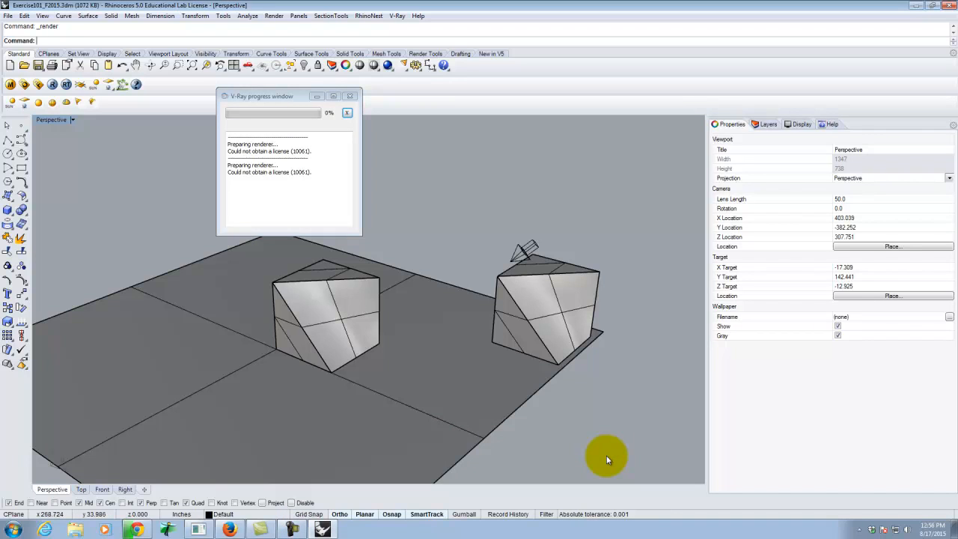
pyautogui.click(352, 97)
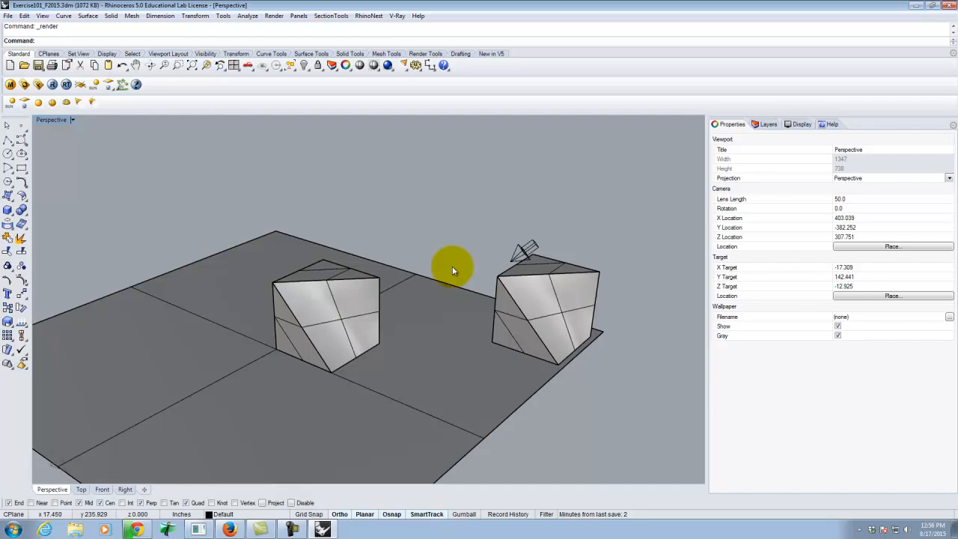
# Capture the Perspective viewport to a JPEG file on KINGFISHER (E:), named with the student's full name followed by "-Exercise201".
pyautogui.click(73, 121)
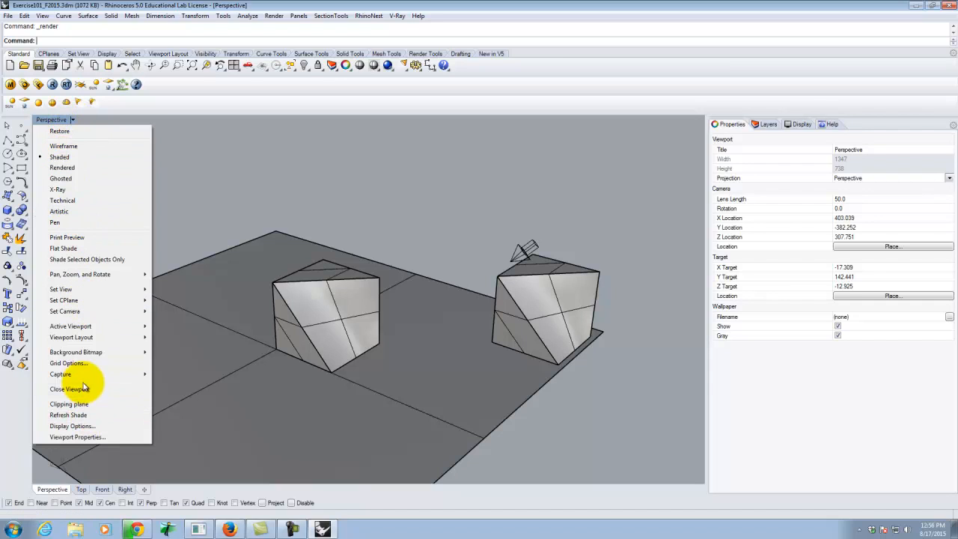
pyautogui.moveTo(80, 376)
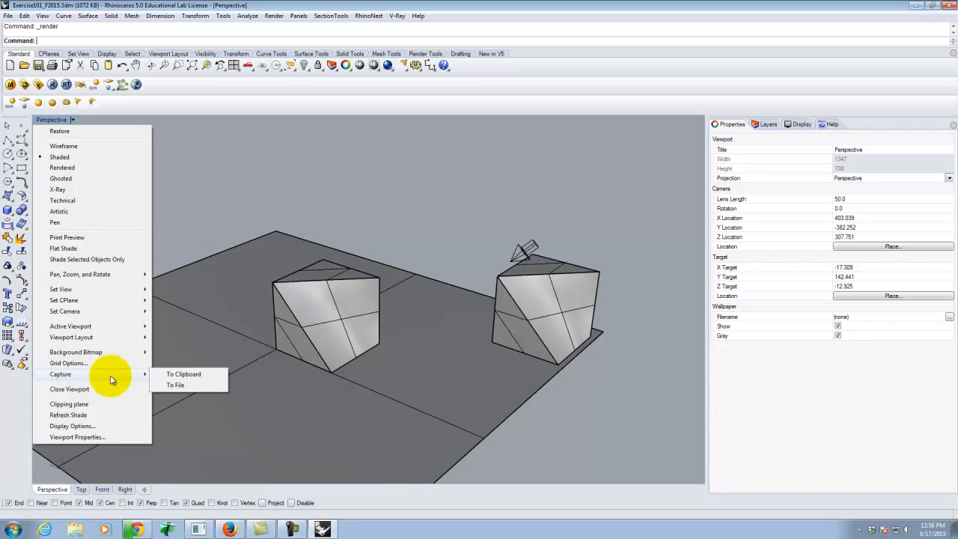
pyautogui.click(174, 386)
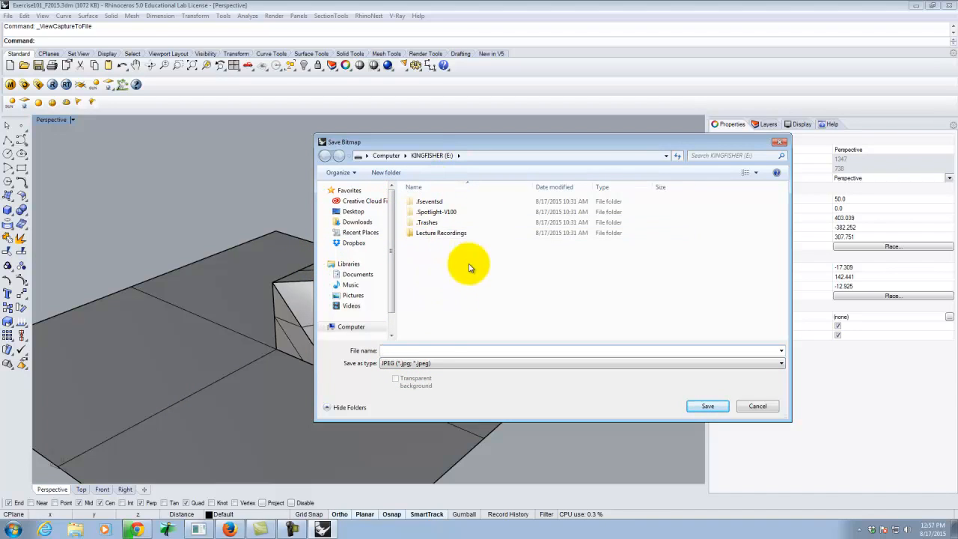
pyautogui.click(402, 350)
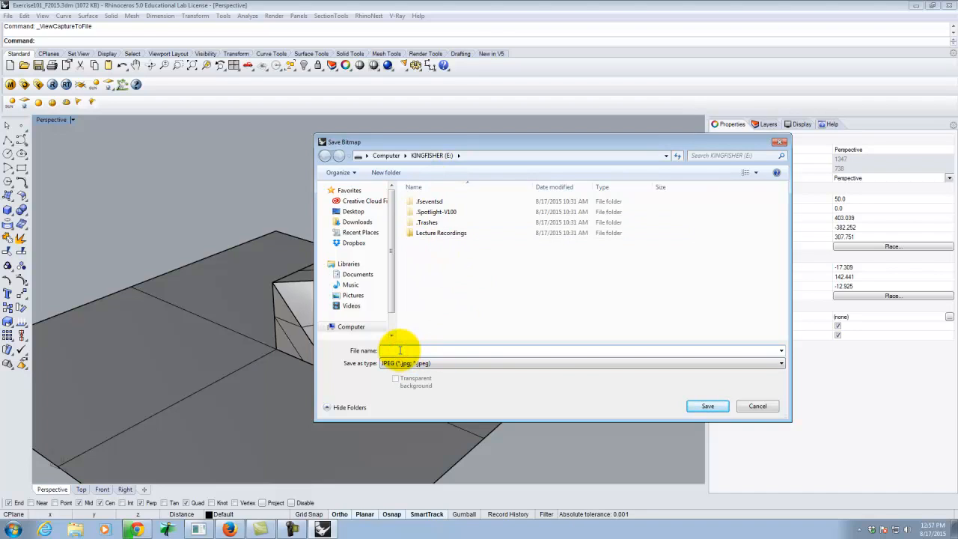
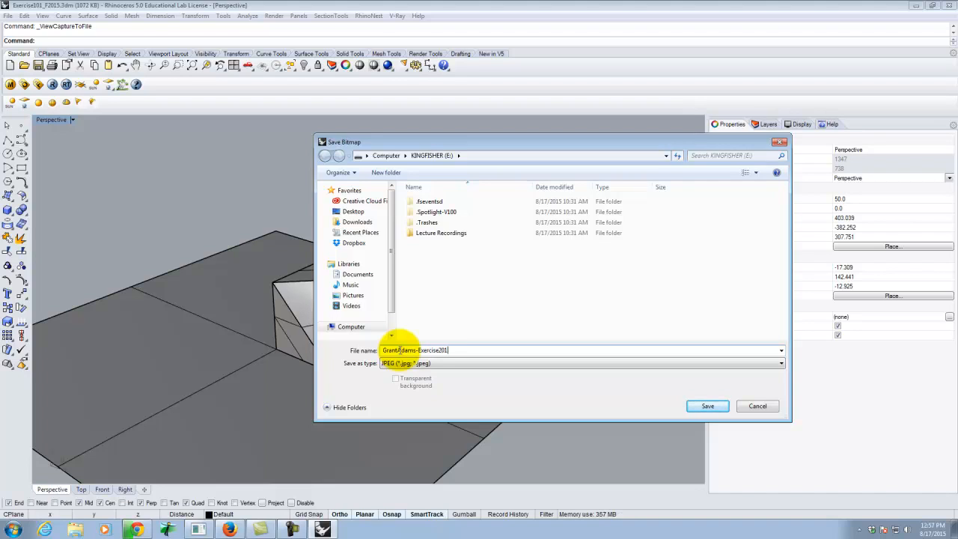
pyautogui.click(708, 407)
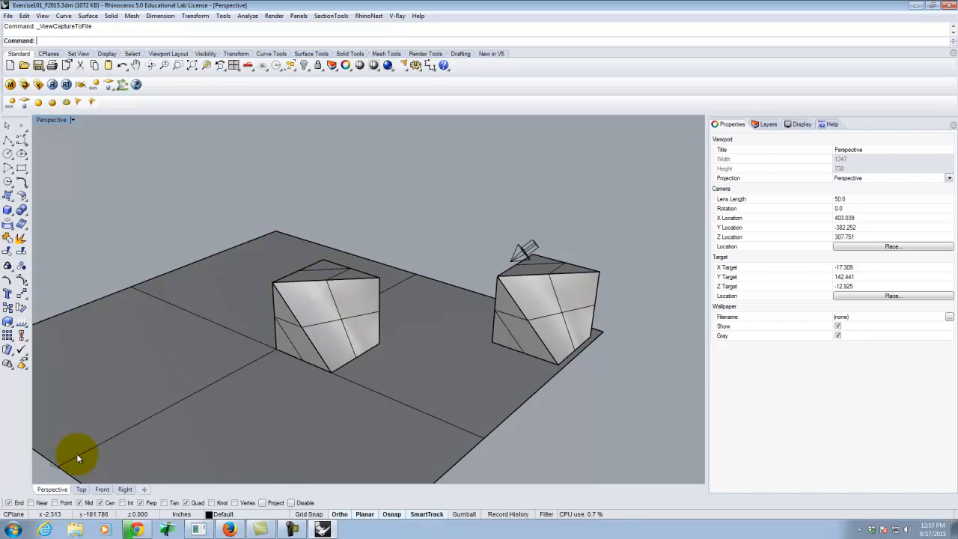
# Look for the captured image on the desktop, and return to the Rhino model.
pyautogui.click(13, 529)
pyautogui.click(171, 376)
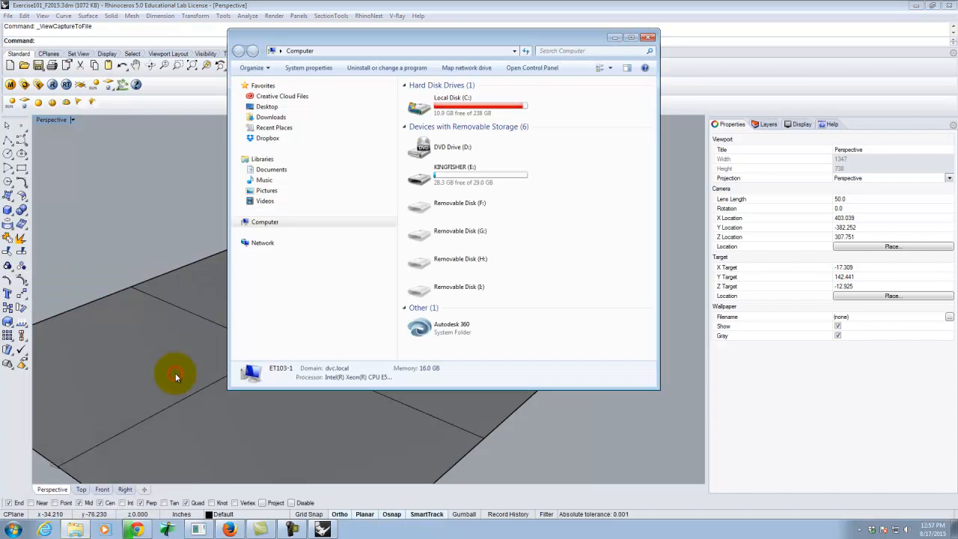
pyautogui.click(915, 6)
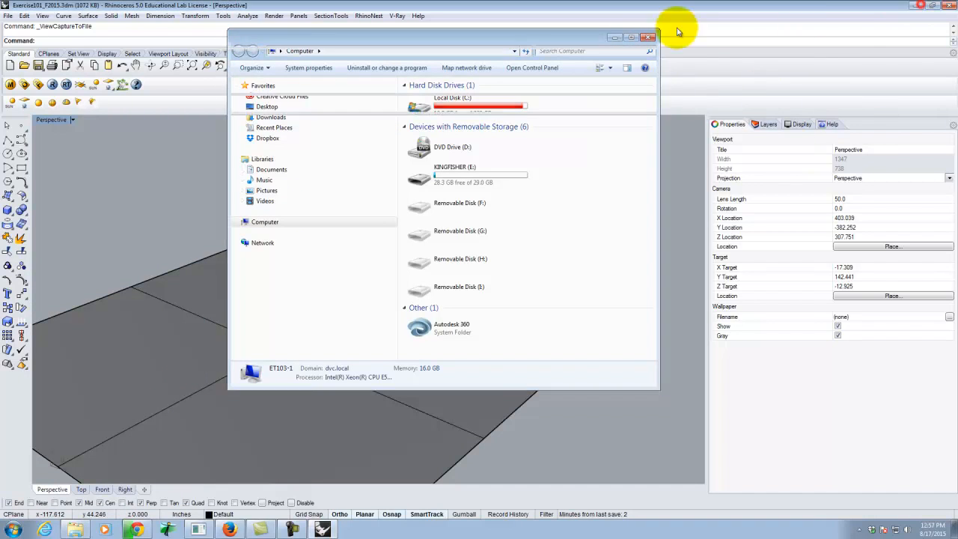
pyautogui.click(614, 37)
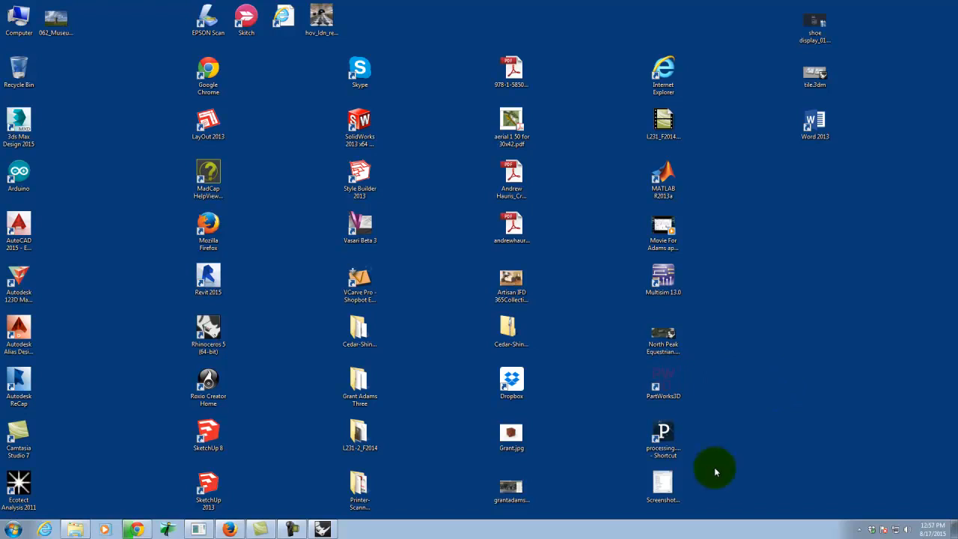
pyautogui.click(671, 479)
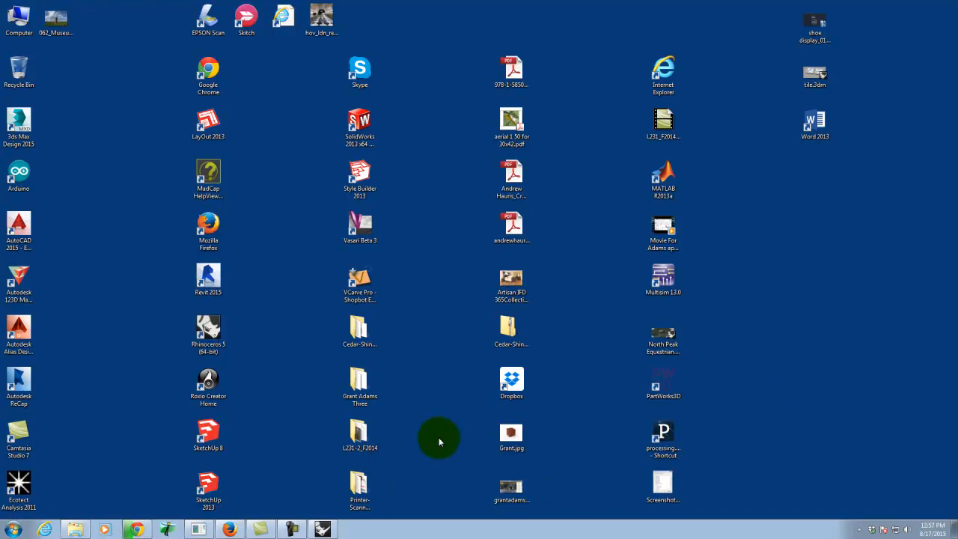
pyautogui.click(527, 434)
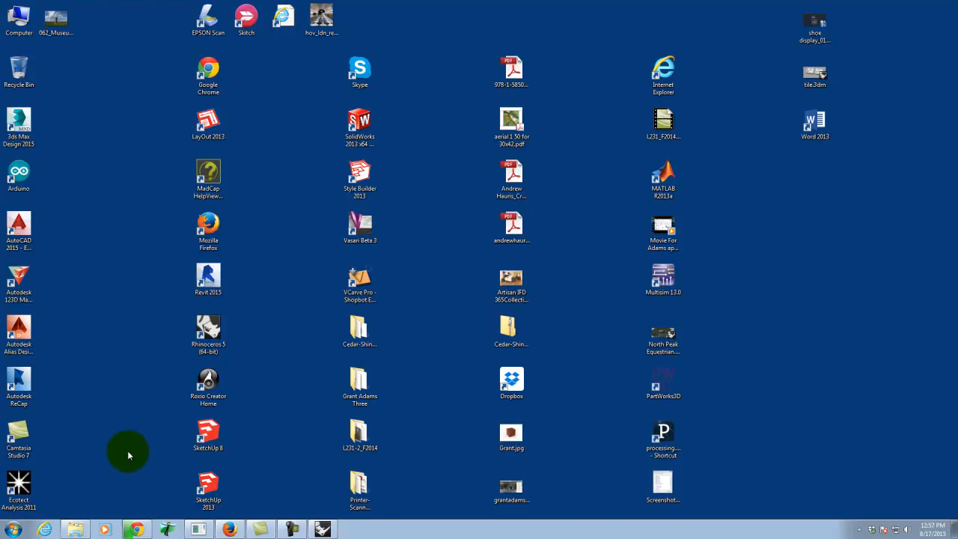
pyautogui.click(322, 529)
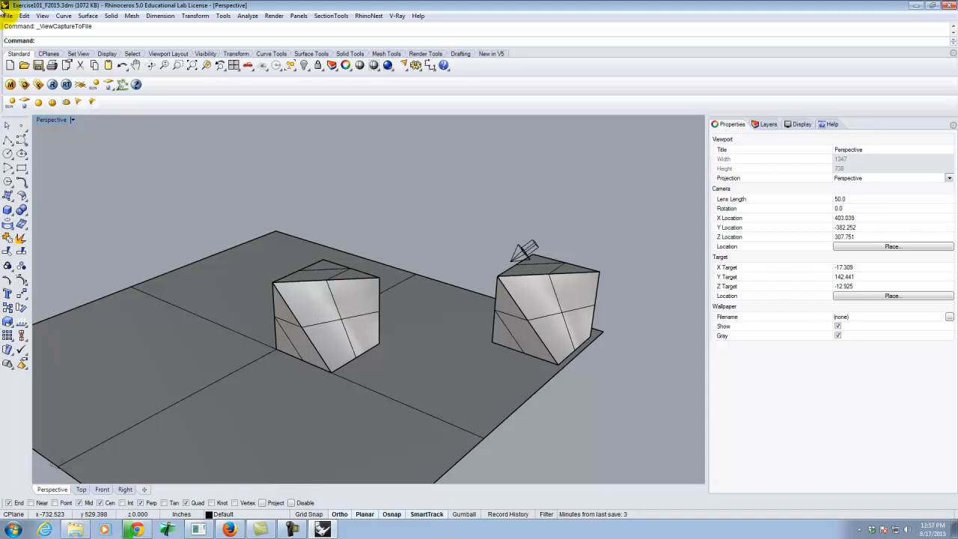
# Check in the viewport capture's save dialog which folder holds the captured JPEG, and cancel the new capture.
pyautogui.click(74, 120)
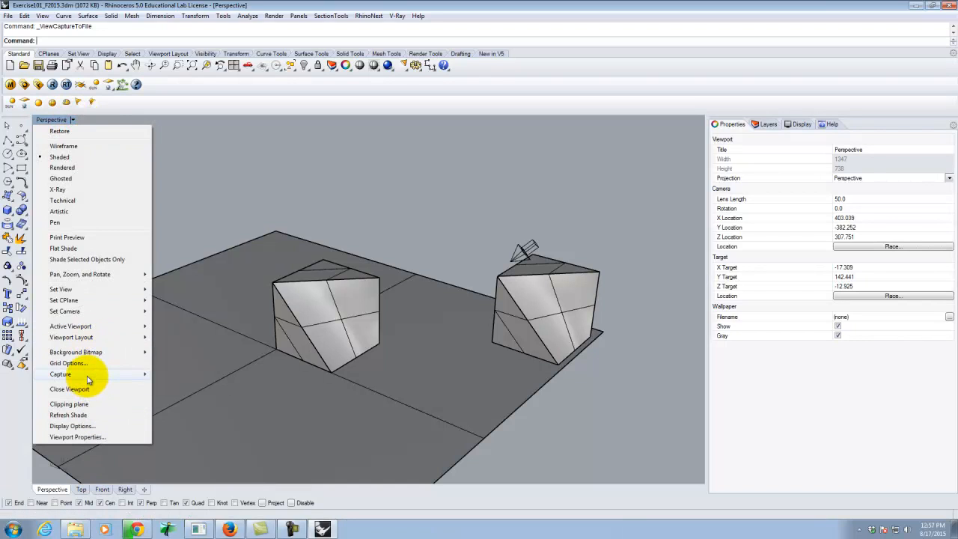
pyautogui.moveTo(135, 375)
pyautogui.click(178, 385)
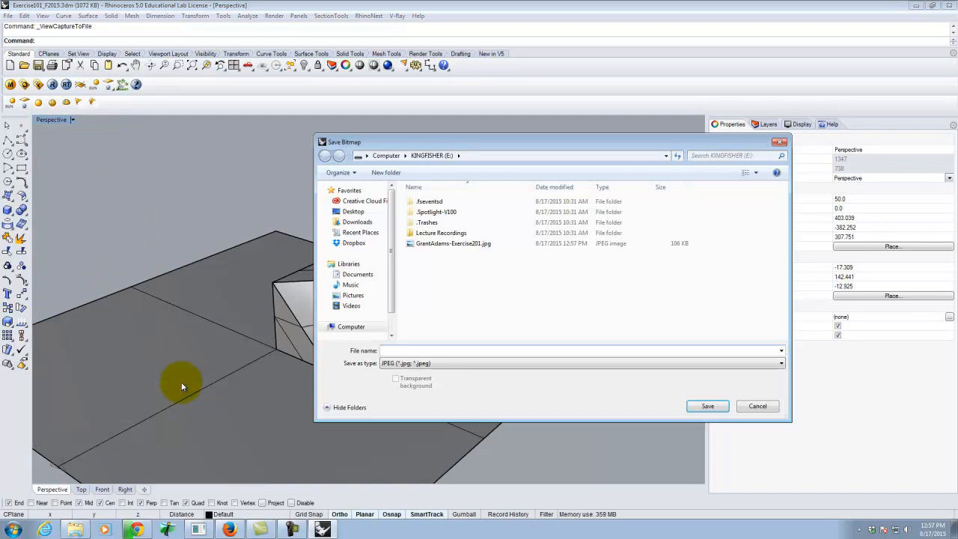
pyautogui.click(758, 406)
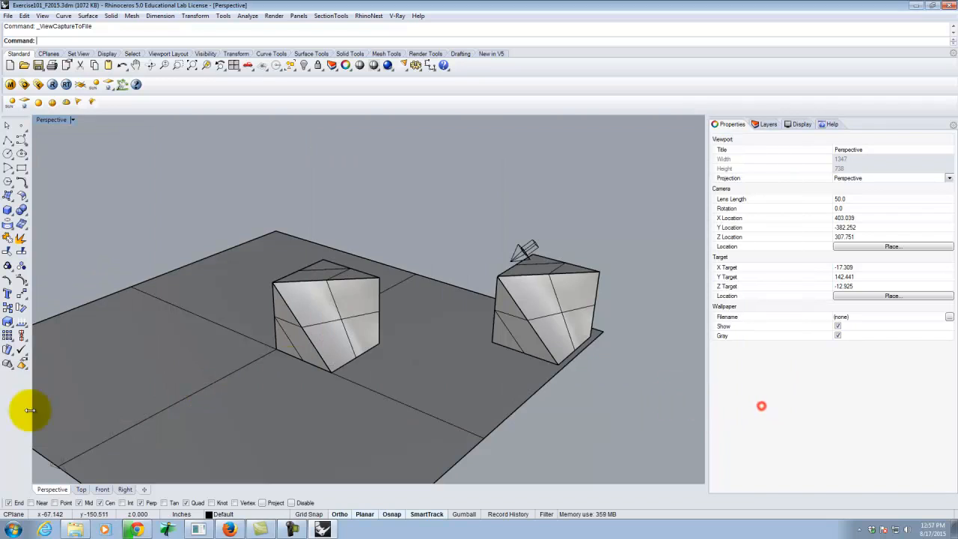
# View the captured Exercise201 JPEG from the KINGFISHER (E:) drive in the photo viewer, and close the viewer.
pyautogui.click(15, 528)
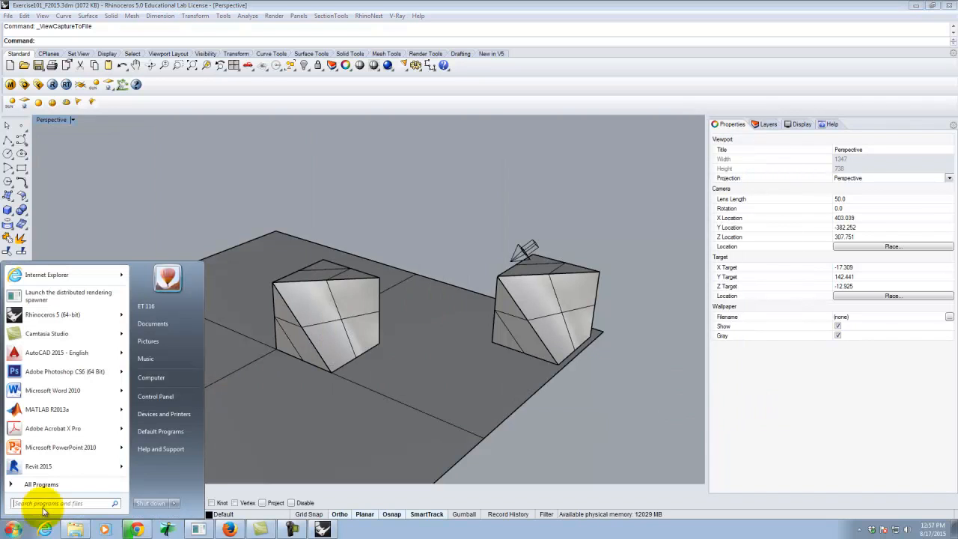
pyautogui.click(180, 376)
pyautogui.doubleClick(451, 173)
pyautogui.doubleClick(464, 96)
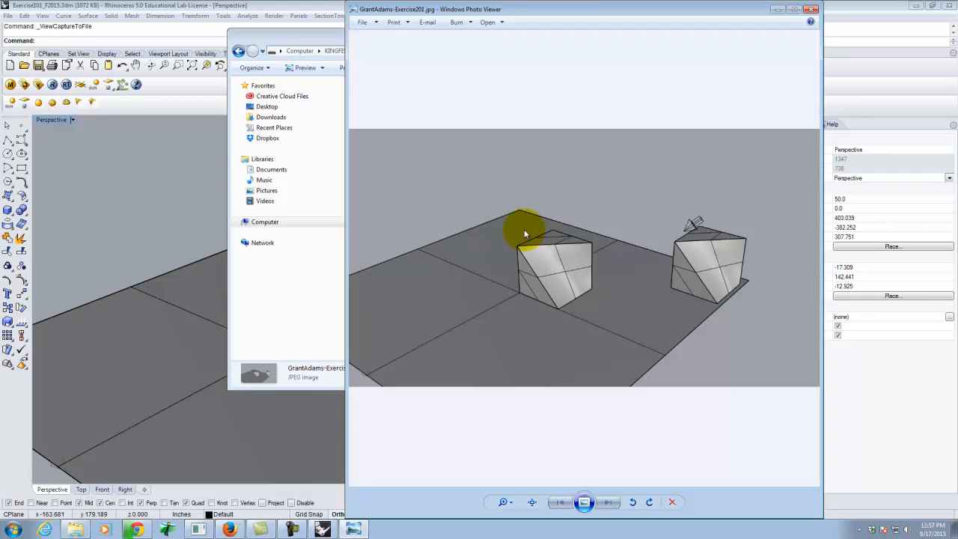
pyautogui.click(814, 10)
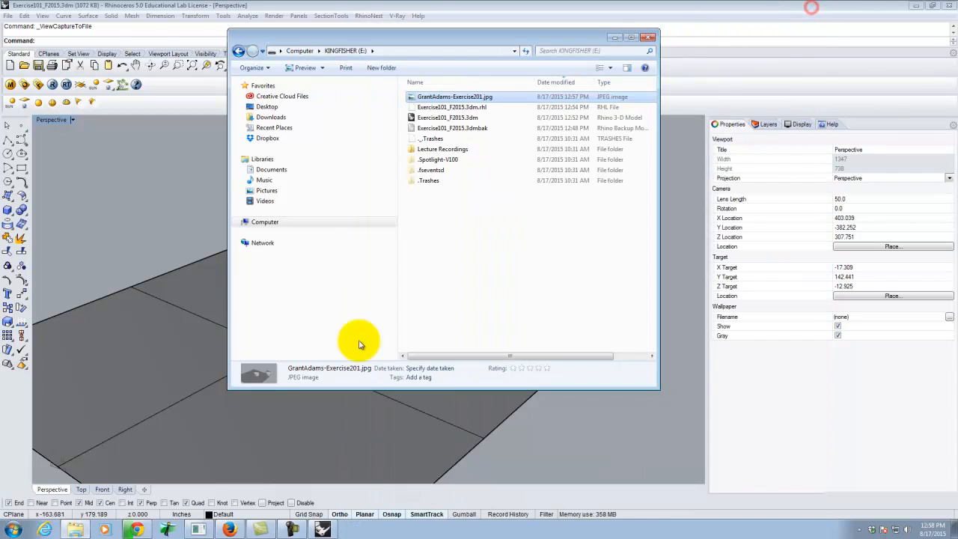
# Switch to Firefox and bring up the home page of the Digital Tools for Designers & Architects site.
pyautogui.click(229, 530)
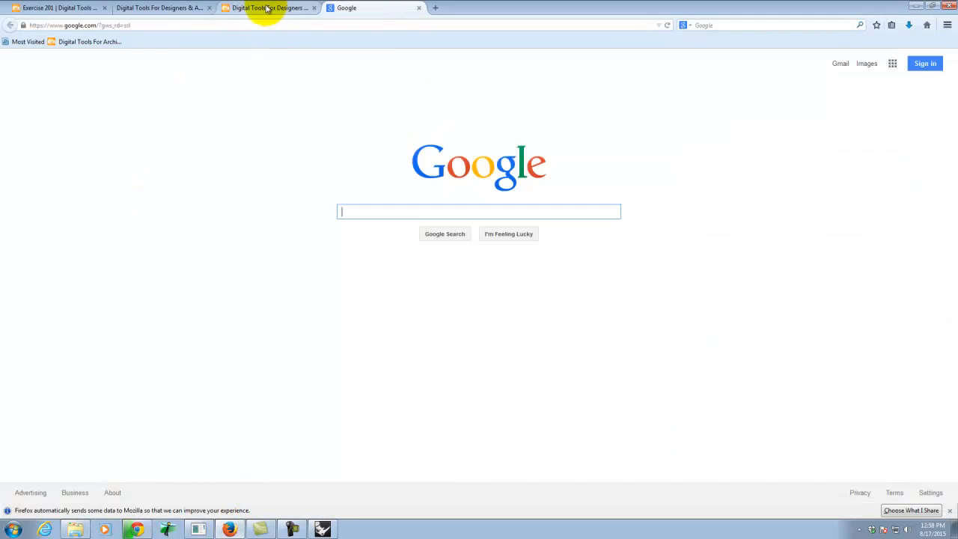
pyautogui.click(89, 7)
pyautogui.click(177, 7)
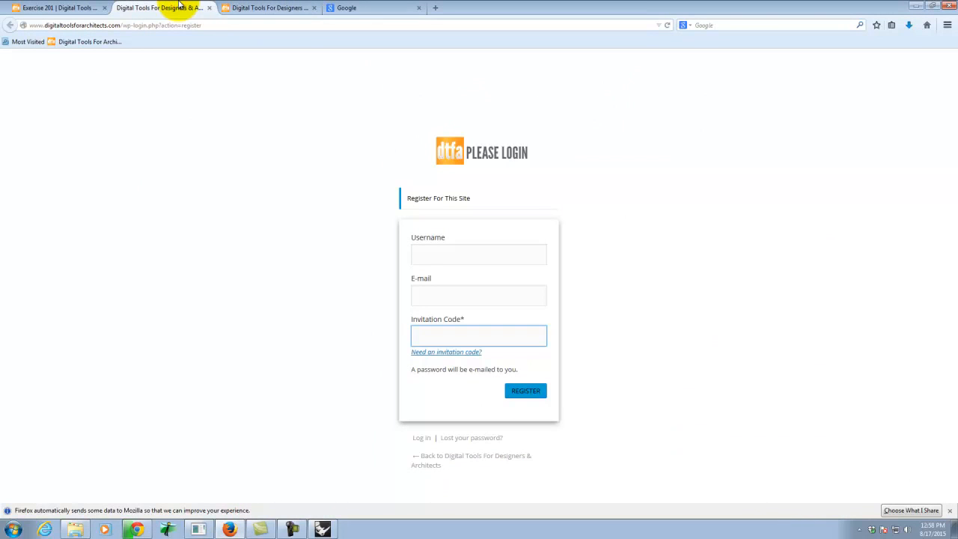
pyautogui.click(257, 8)
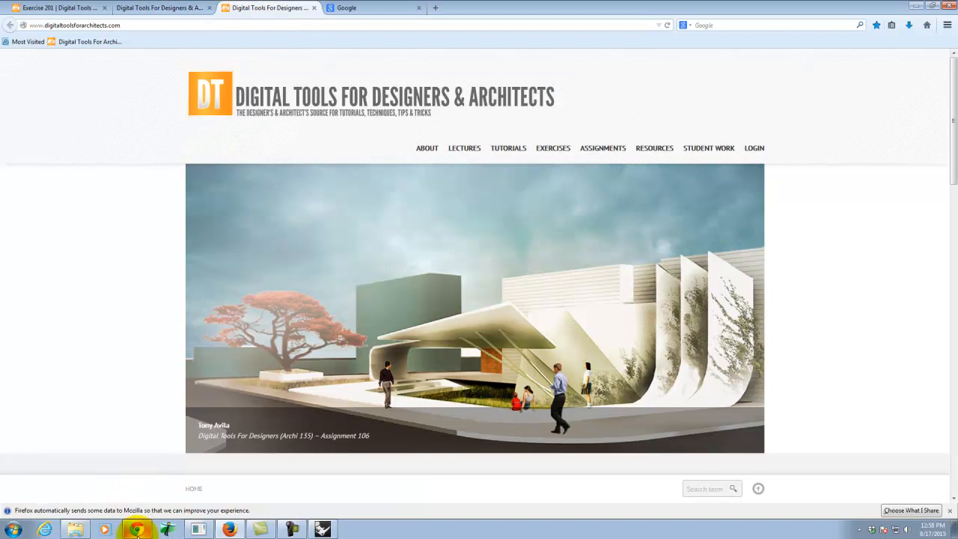
pyautogui.click(142, 193)
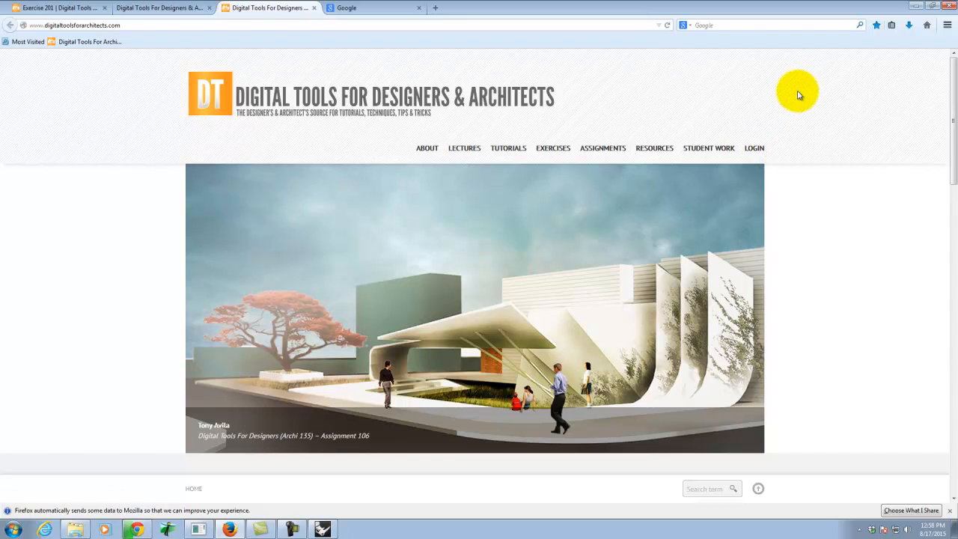
# Log in to the course website by entering the account password for the prefilled username, re-entering it if rejected.
pyautogui.click(754, 148)
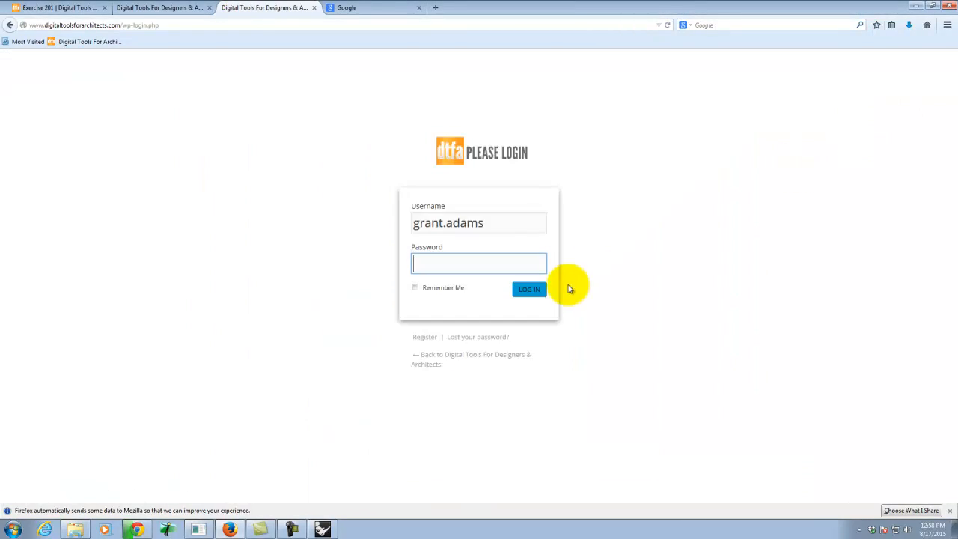
pyautogui.click(458, 268)
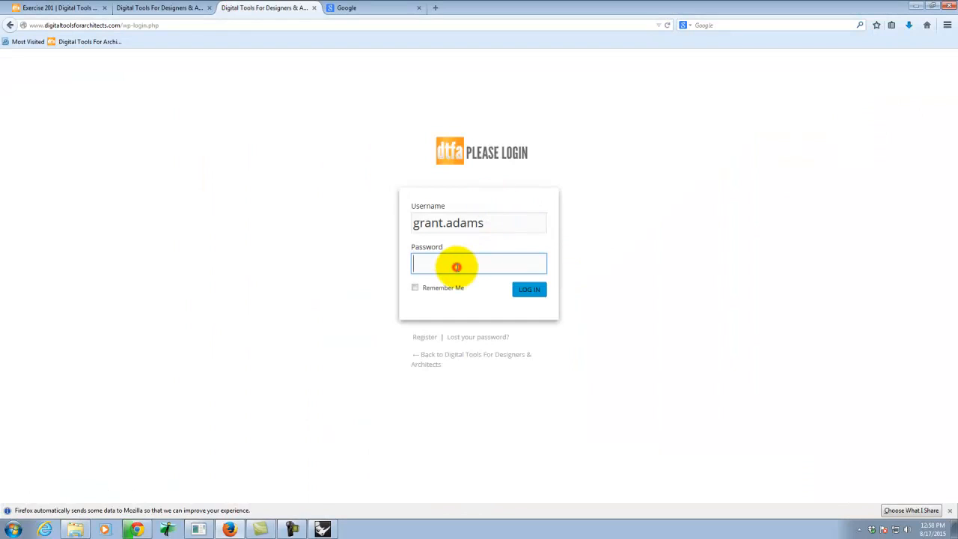
pyautogui.write('•••••••••')
pyautogui.press('Return')
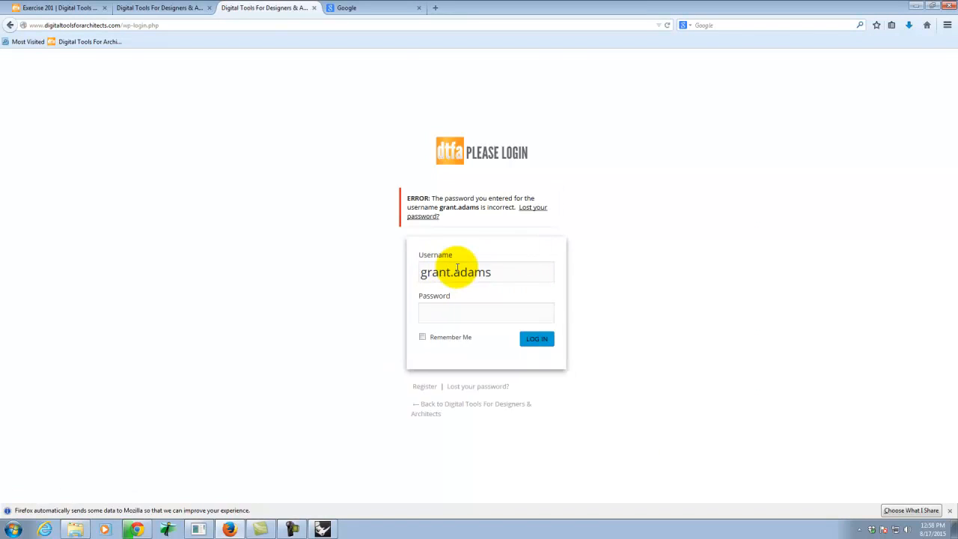
pyautogui.write('•••••••••')
pyautogui.press('Return')
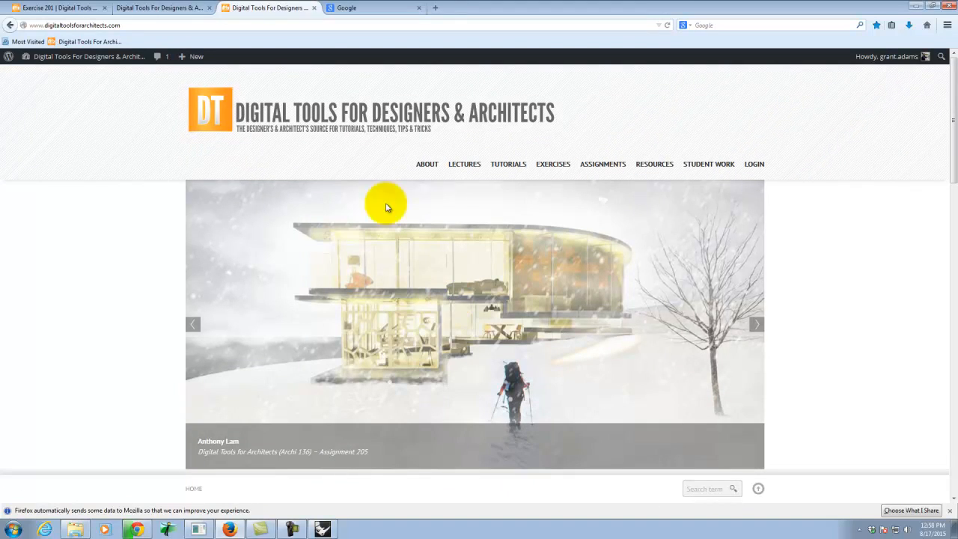
# Create a new post from the site dashboard and title it "Exercise 201 - " followed by the author's full name.
pyautogui.moveTo(84, 57)
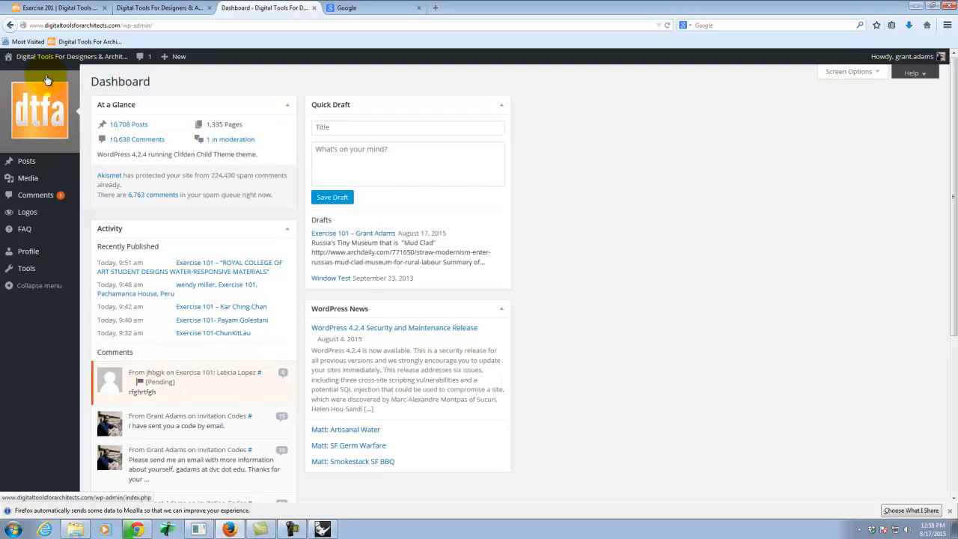
pyautogui.moveTo(35, 169)
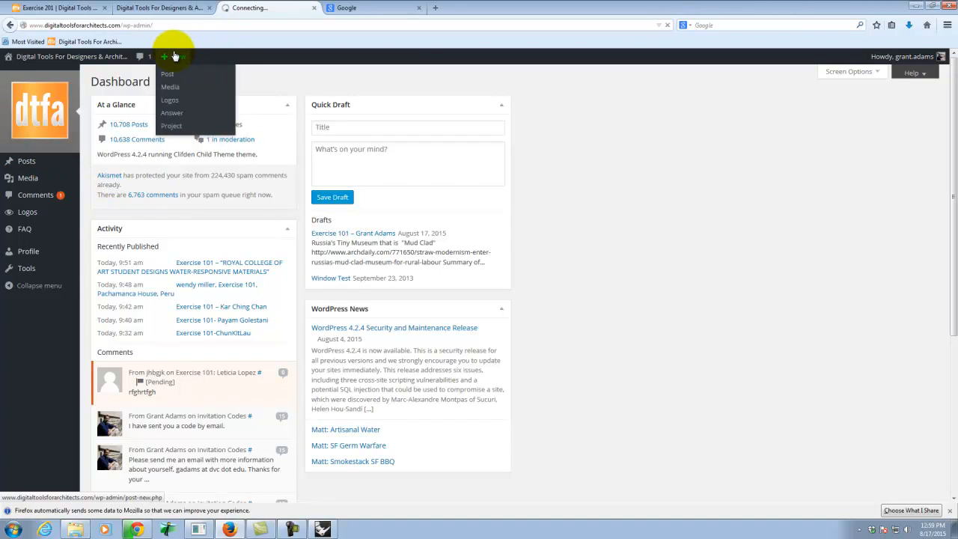
pyautogui.moveTo(176, 63)
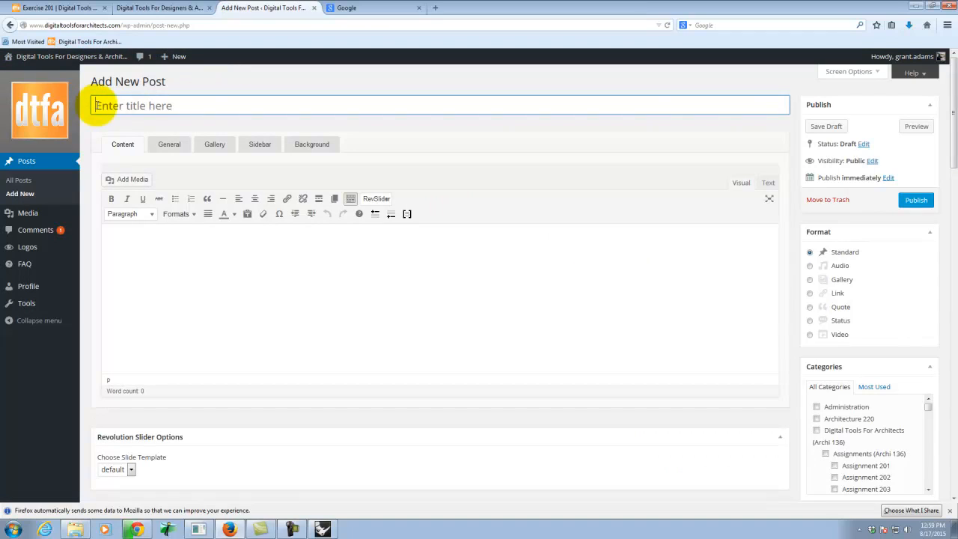
pyautogui.moveTo(96, 106); pyautogui.dragTo(184, 100)
pyautogui.click(184, 100)
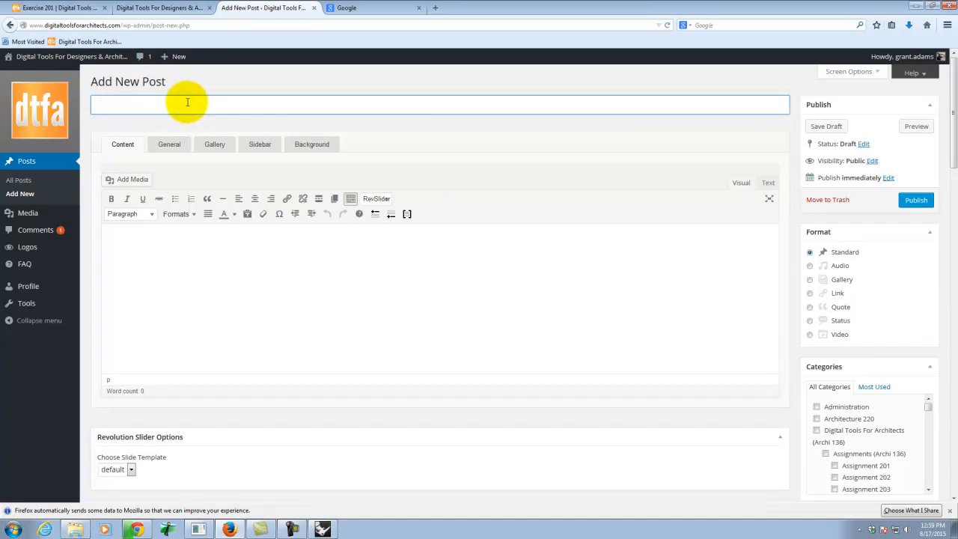
pyautogui.write('Ex')
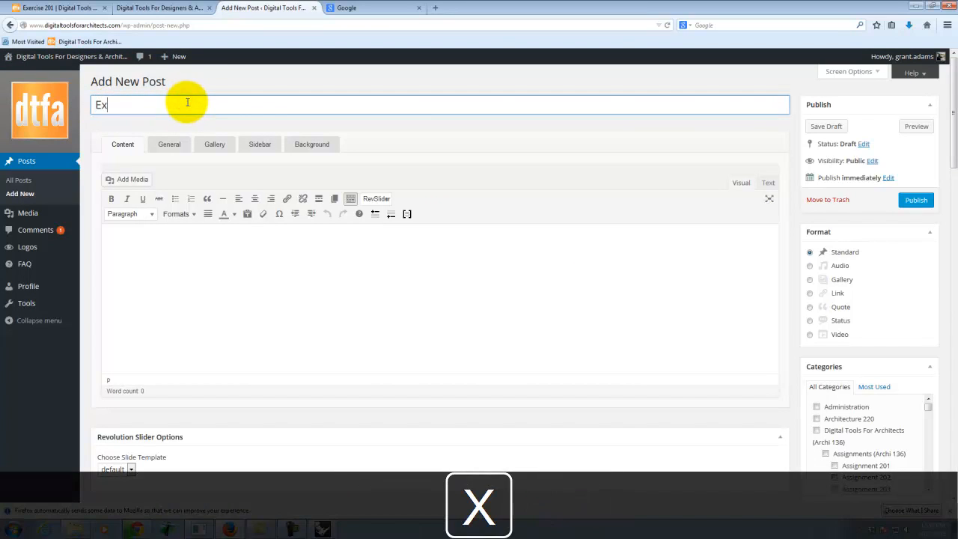
pyautogui.write('ercise 201')
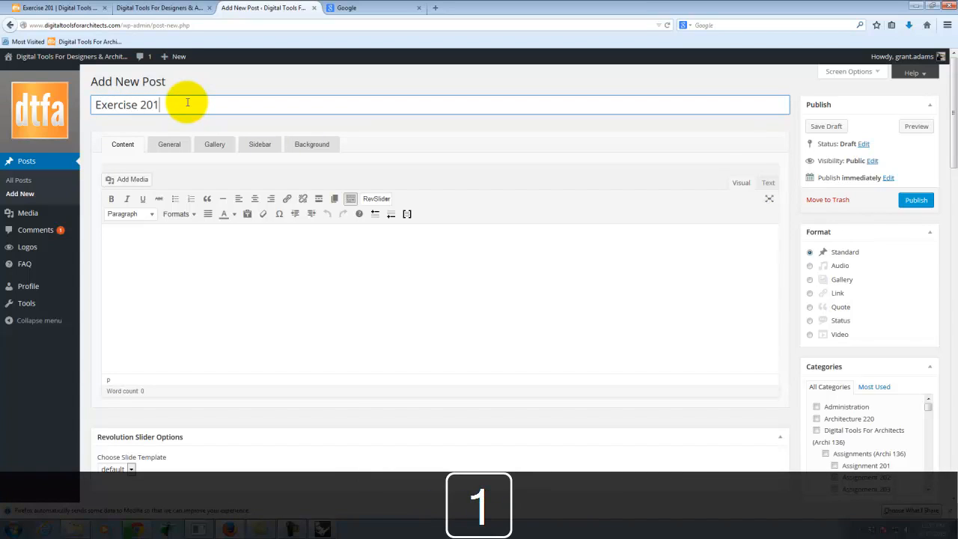
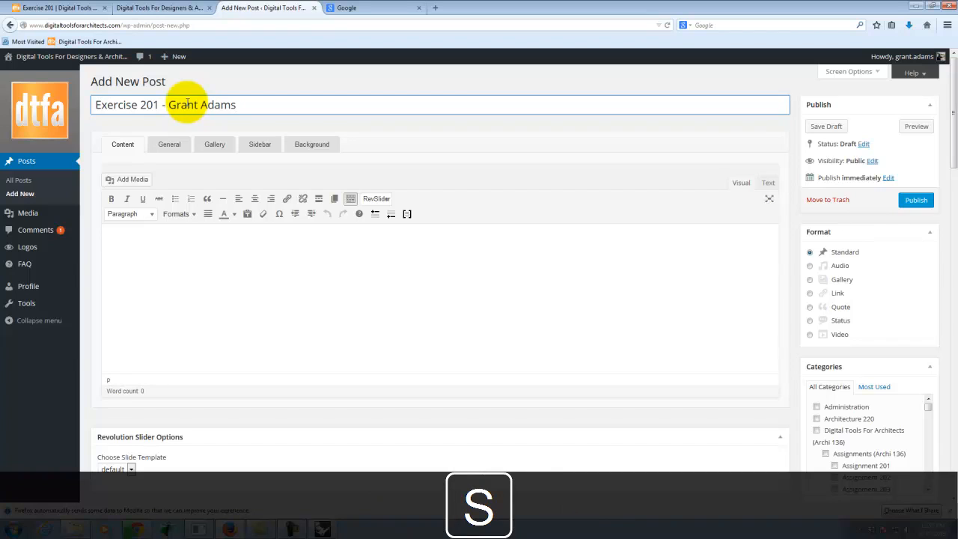
# Write the post's body text as "Here is my image from today's exercise.".
pyautogui.click(187, 279)
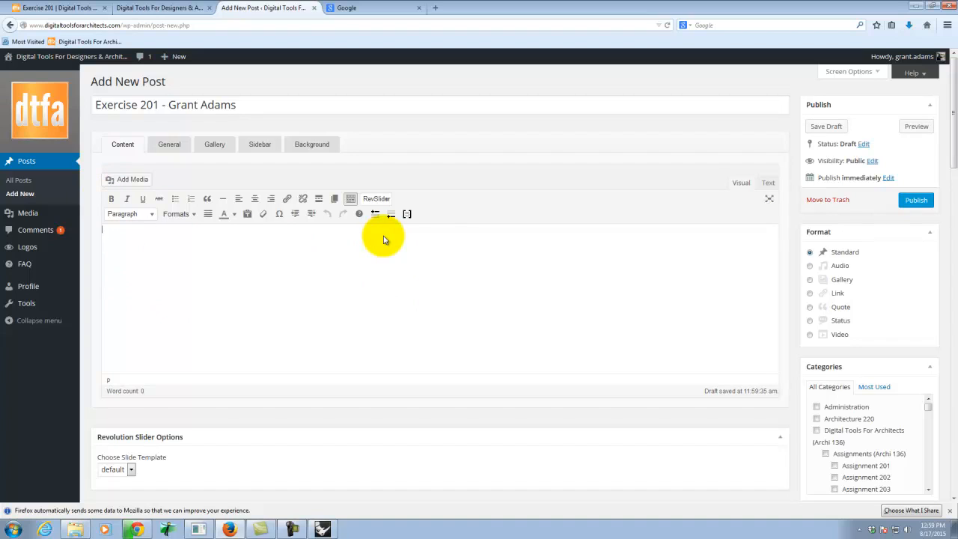
pyautogui.write('Here')
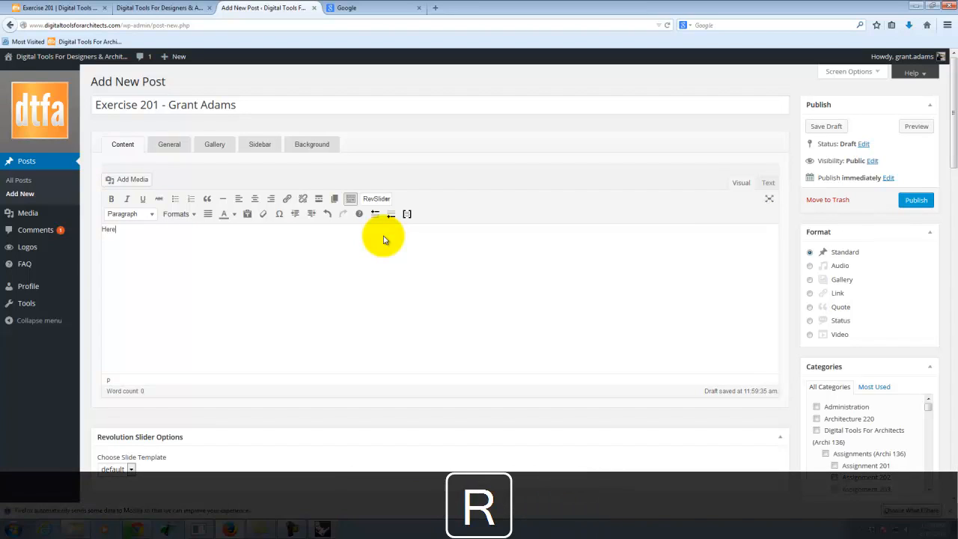
pyautogui.write(' is my image')
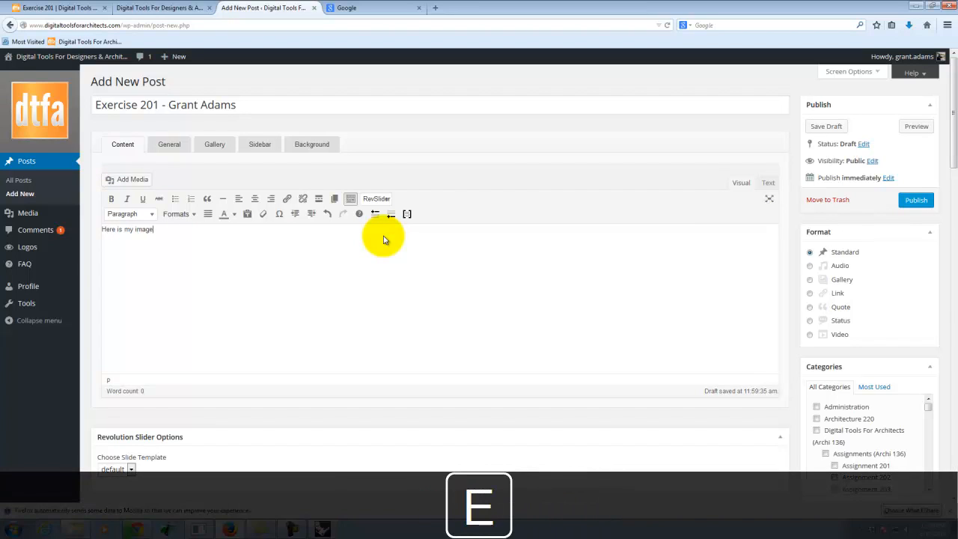
pyautogui.write(" from today's exercise")
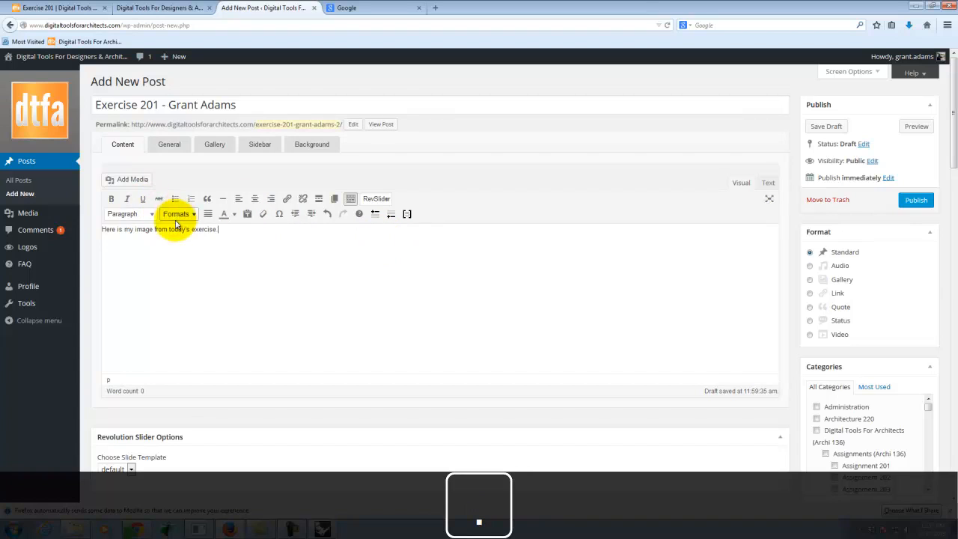
pyautogui.moveTo(217, 229); pyautogui.dragTo(170, 229)
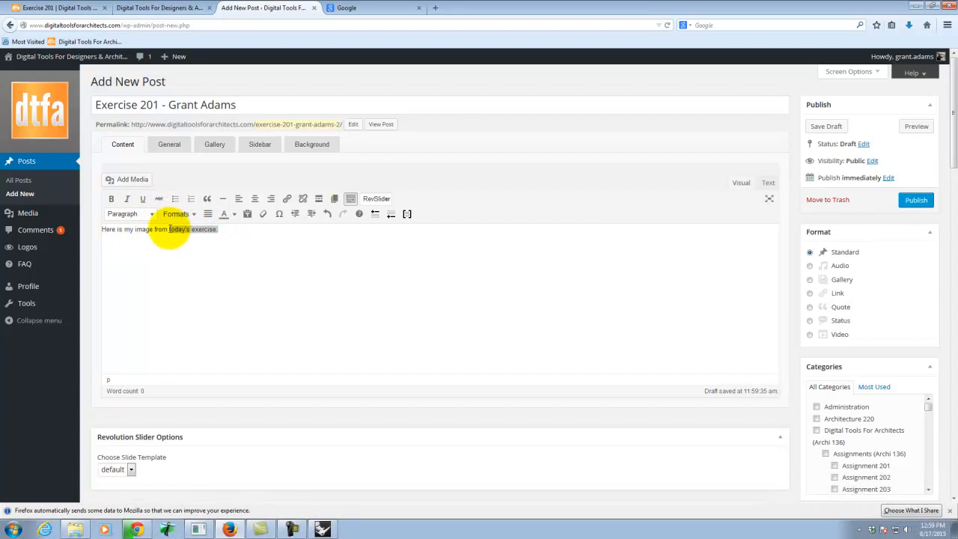
pyautogui.click(202, 229)
pyautogui.click(224, 232)
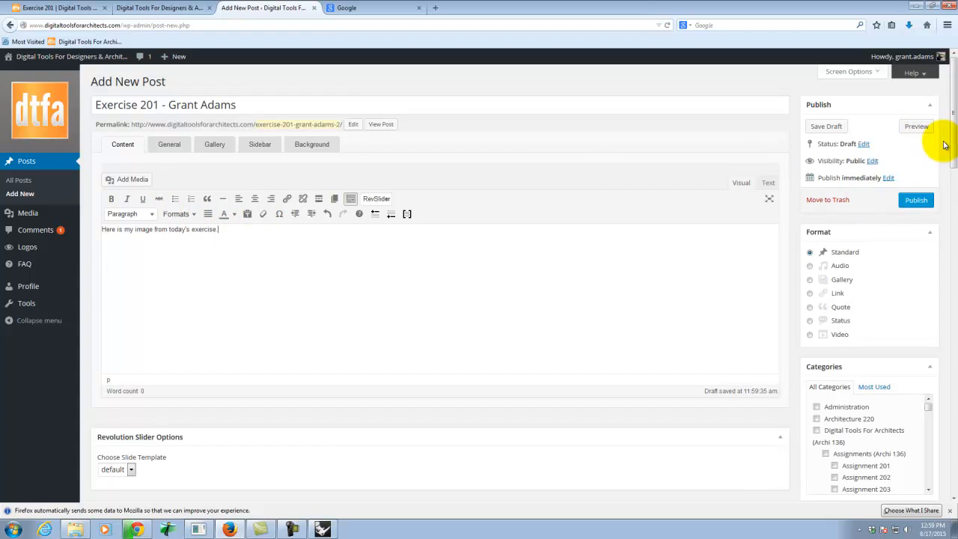
# Upload the Exercise201 JPEG from the KINGFISHER (E:) drive and set it as the post's featured image.
pyautogui.scroll(-15, 945, 145)
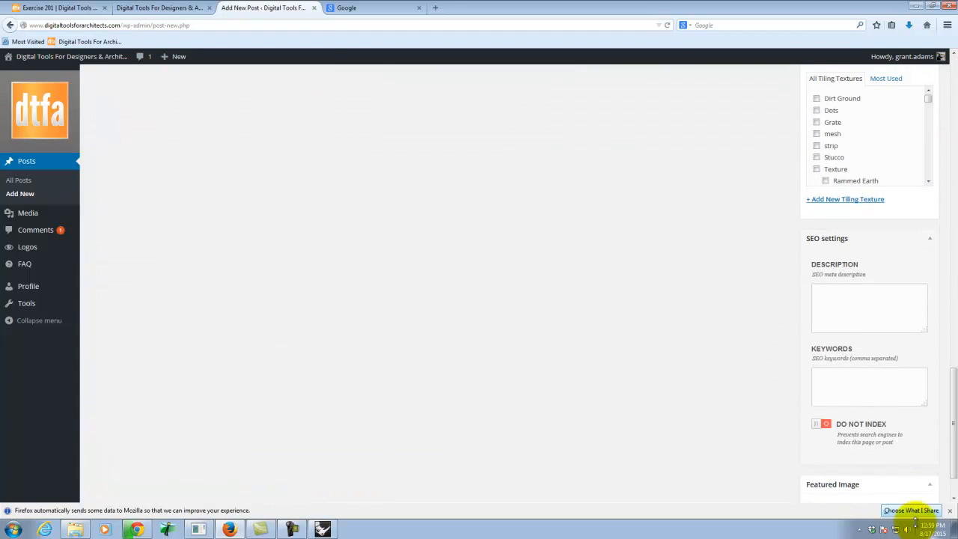
pyautogui.scroll(-2, 888, 462)
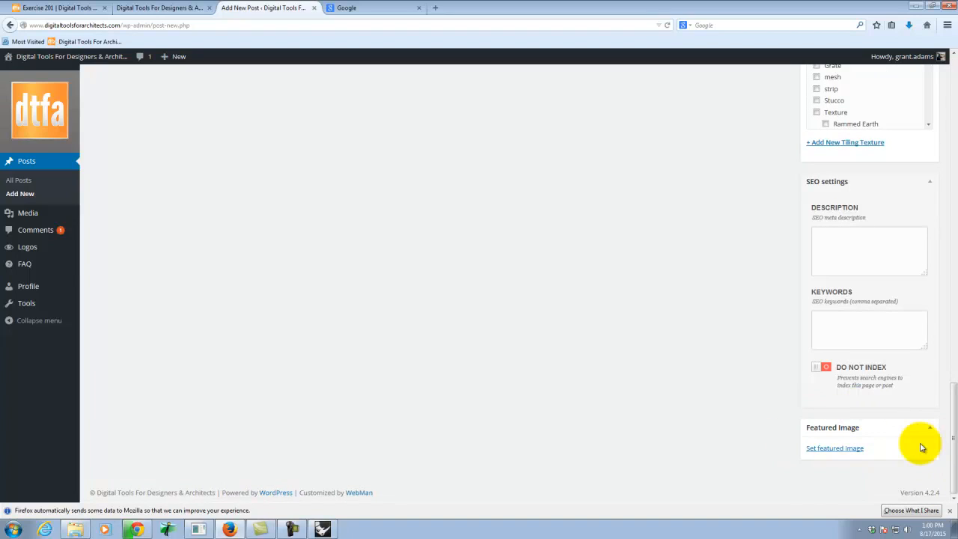
pyautogui.click(825, 449)
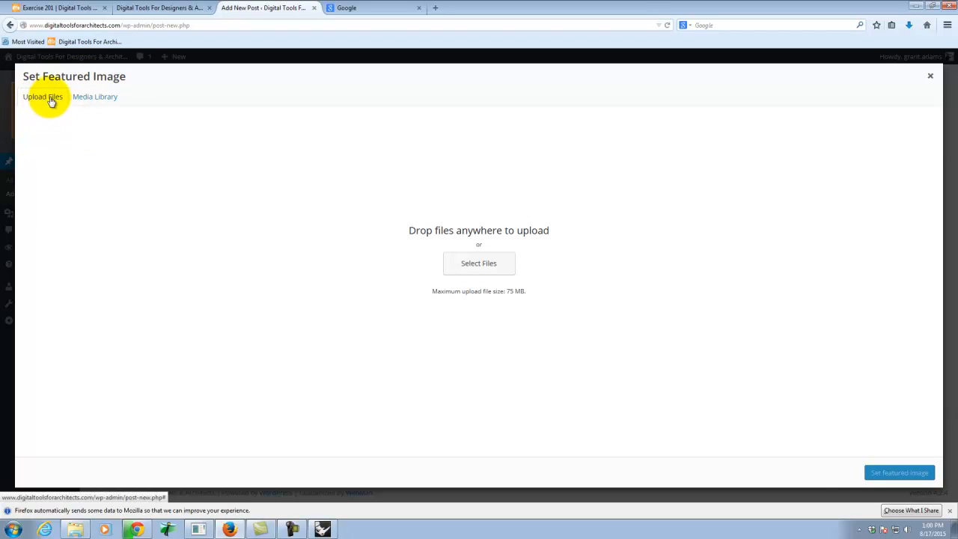
pyautogui.click(490, 262)
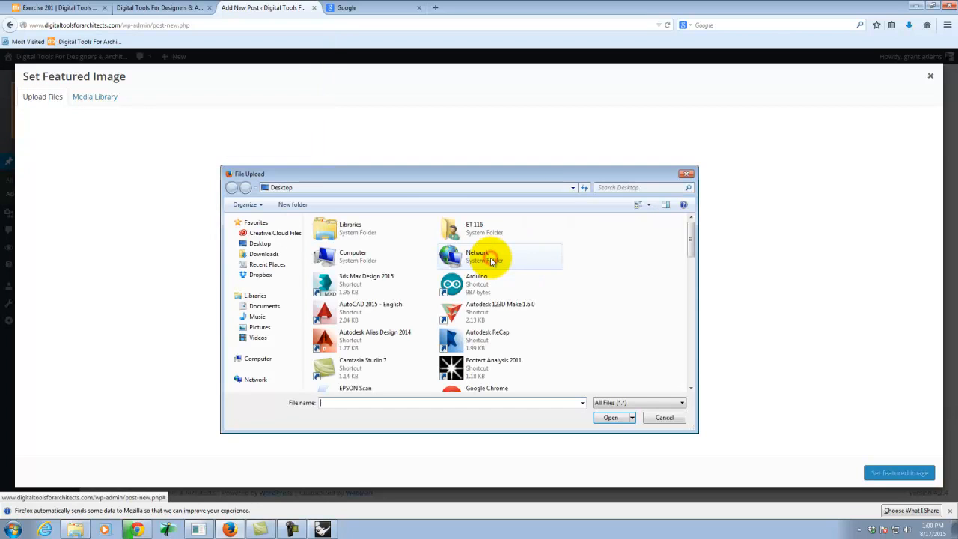
pyautogui.click(253, 358)
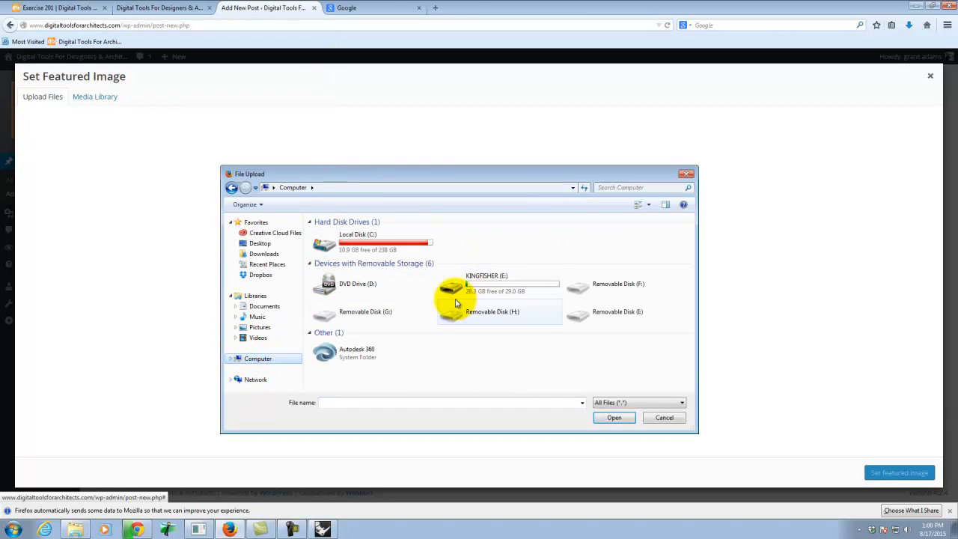
pyautogui.doubleClick(482, 277)
pyautogui.click(344, 320)
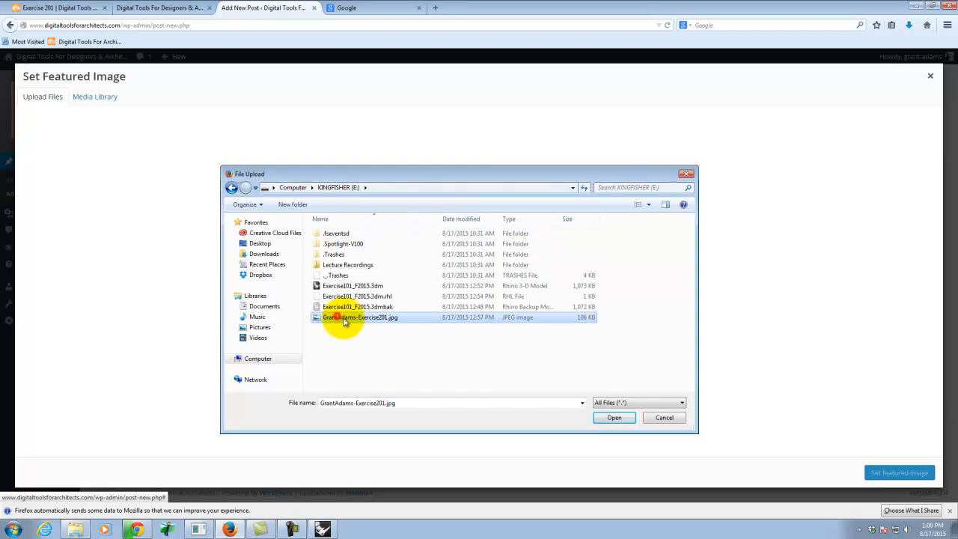
pyautogui.click(613, 417)
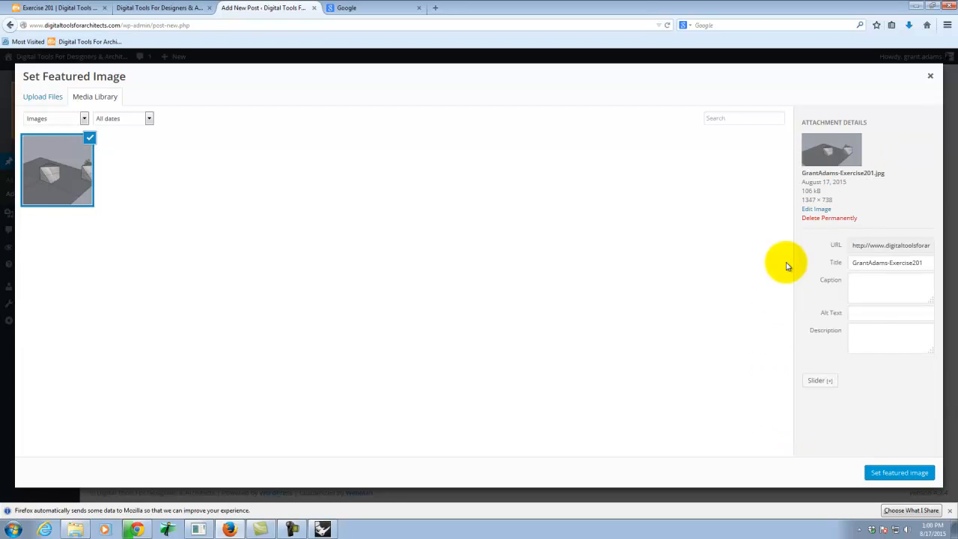
pyautogui.click(899, 473)
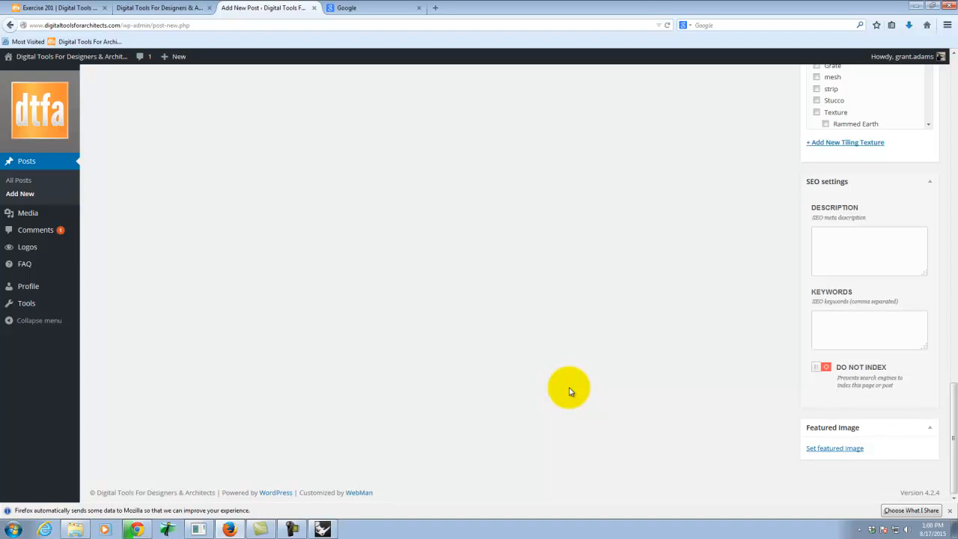
pyautogui.scroll(-2, 615, 362)
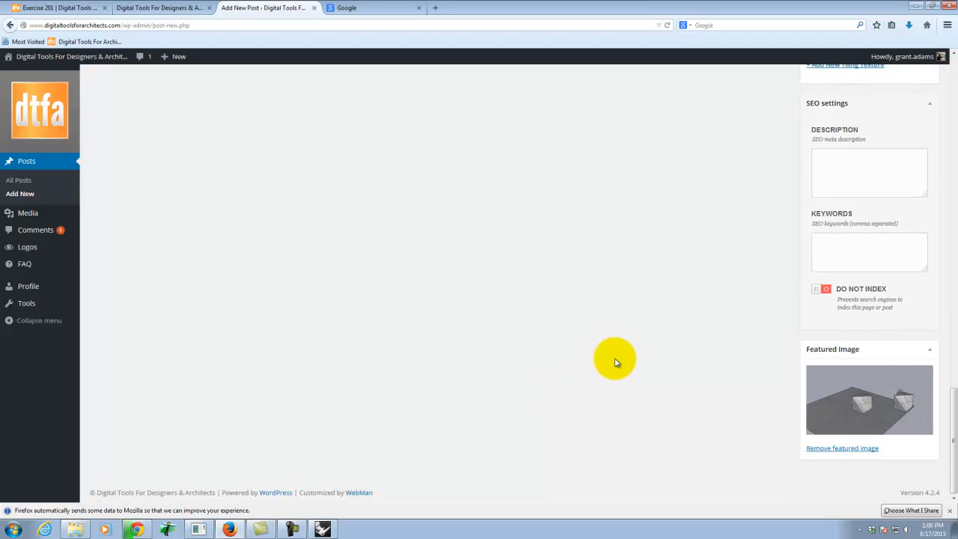
# Assign the post to the categories Digital Tools For Architects (Archi 136), Exercises (Archi 136) and Exercise 201, and publish it.
pyautogui.scroll(10, 614, 363)
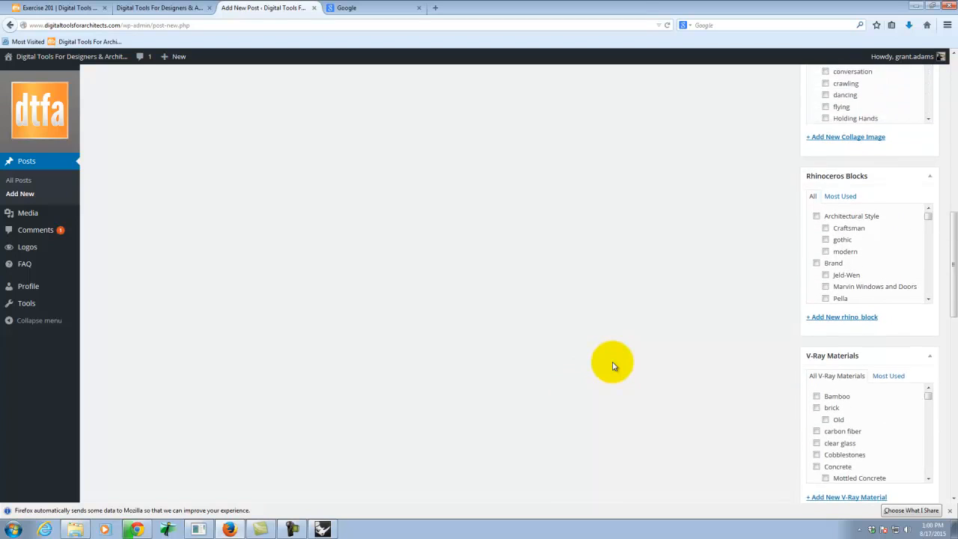
pyautogui.scroll(10, 612, 365)
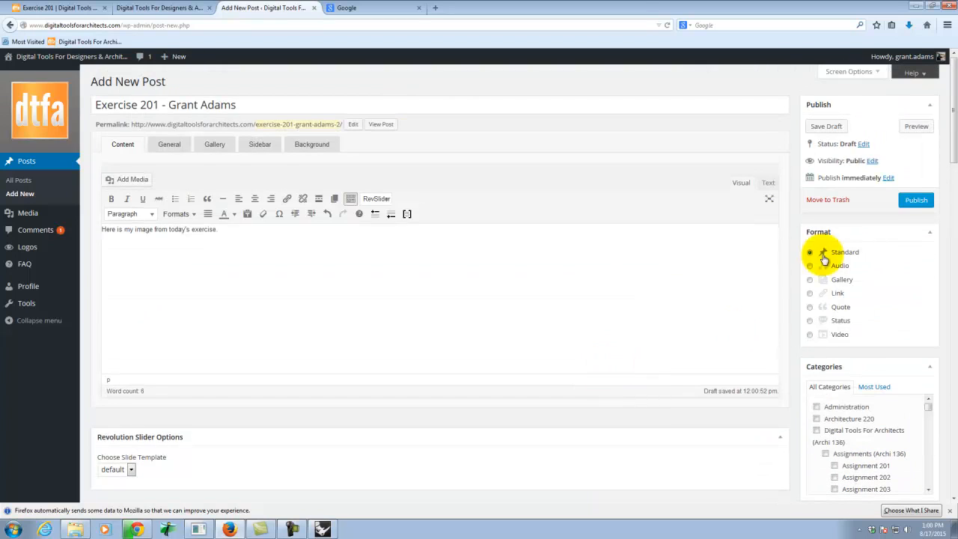
pyautogui.scroll(-5, 928, 380)
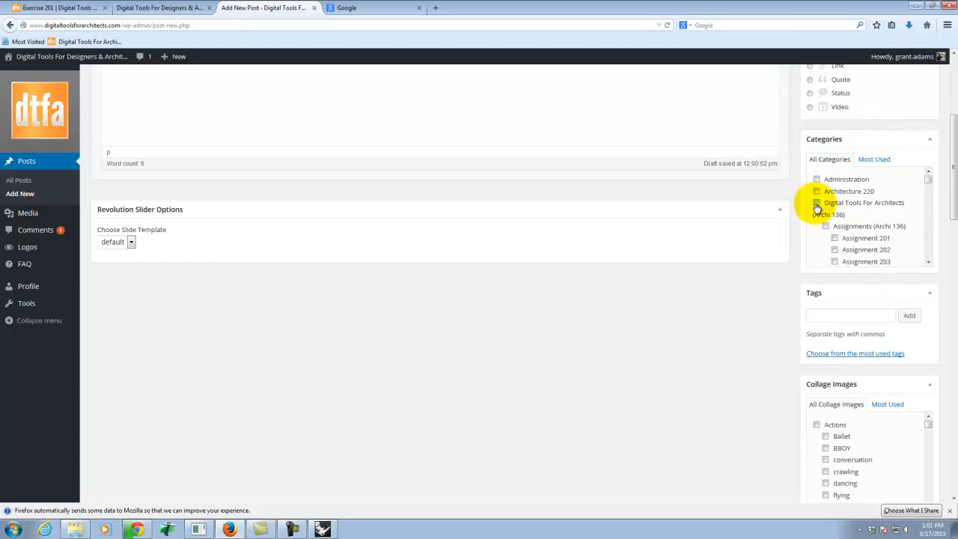
pyautogui.moveTo(927, 181); pyautogui.dragTo(928, 193)
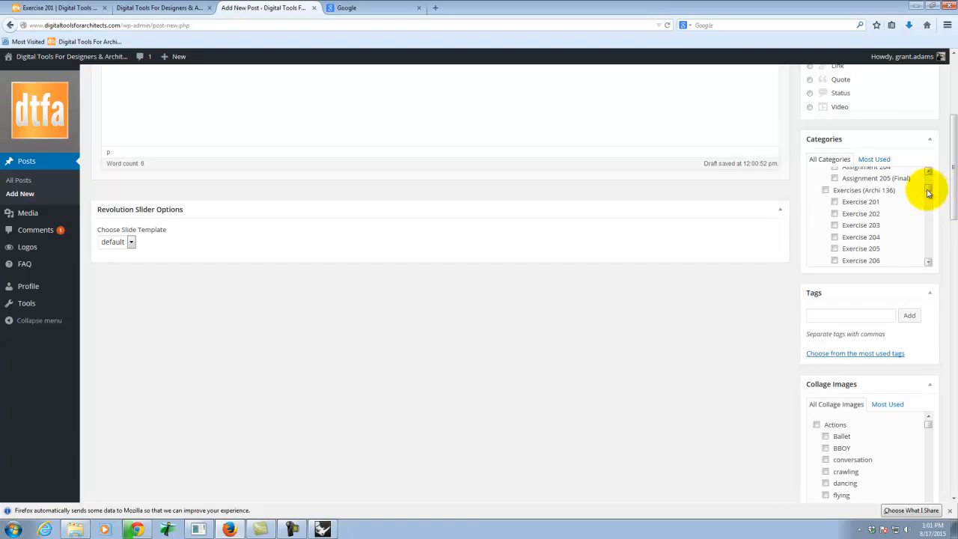
pyautogui.click(825, 191)
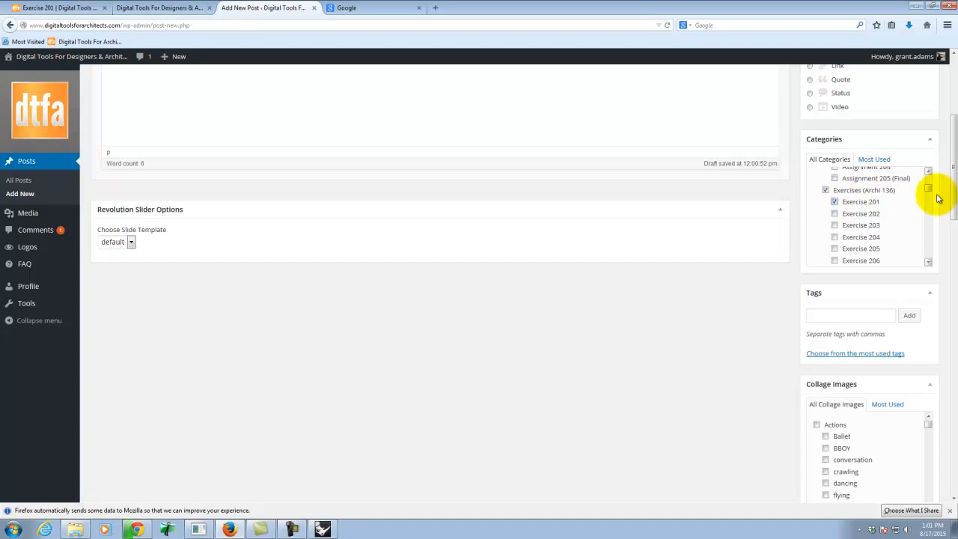
pyautogui.moveTo(929, 190); pyautogui.dragTo(935, 187)
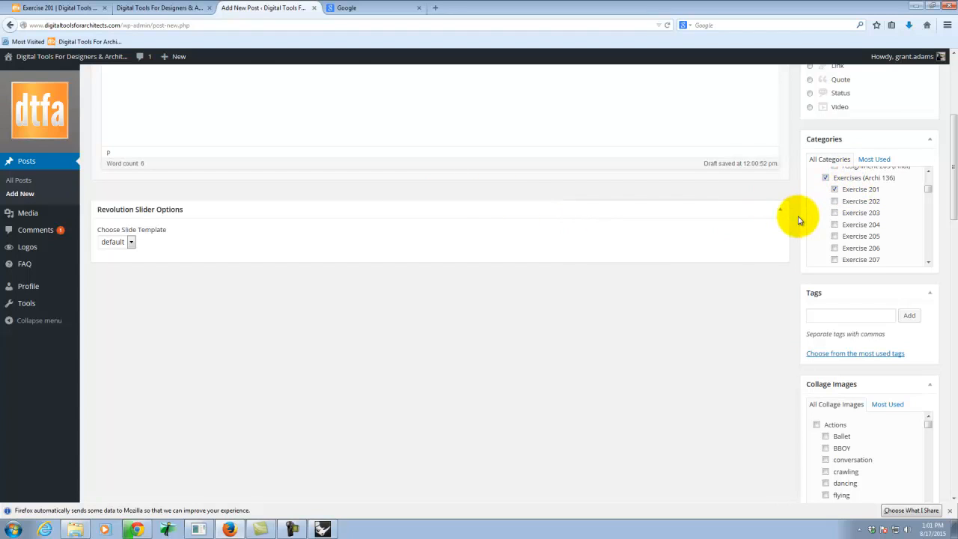
pyautogui.scroll(3, 799, 220)
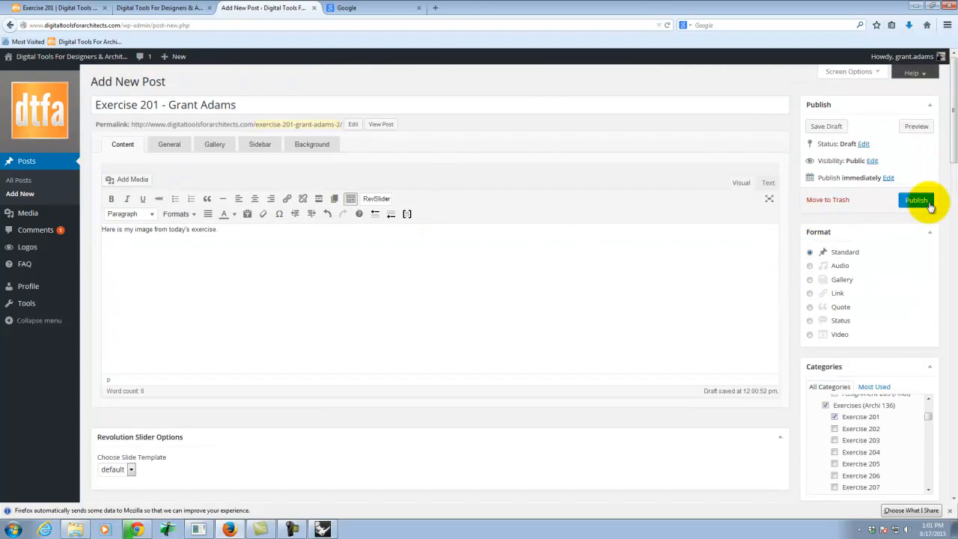
pyautogui.click(919, 203)
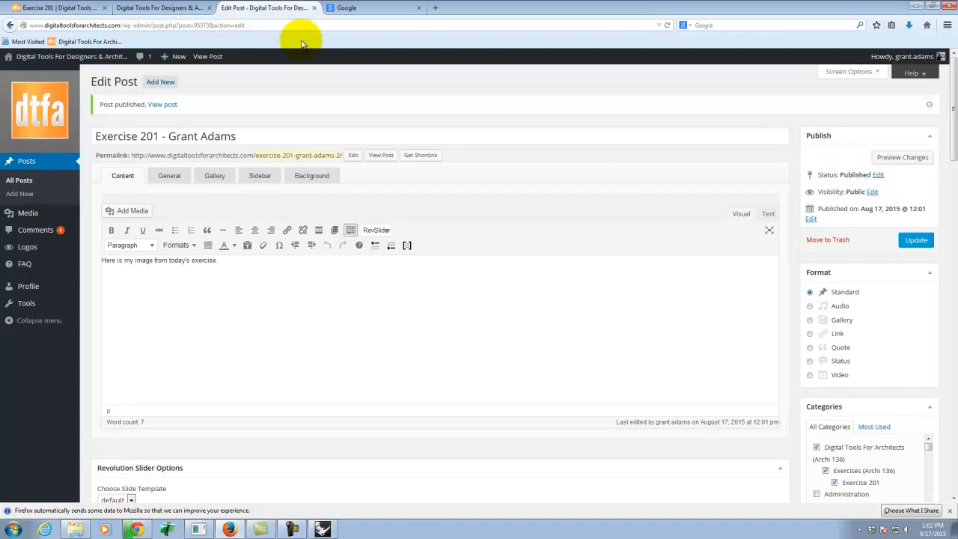
# Bring up the Digital Tools for Designers & Architects home page in the browser tab showing Google.
pyautogui.click(345, 7)
pyautogui.click(81, 42)
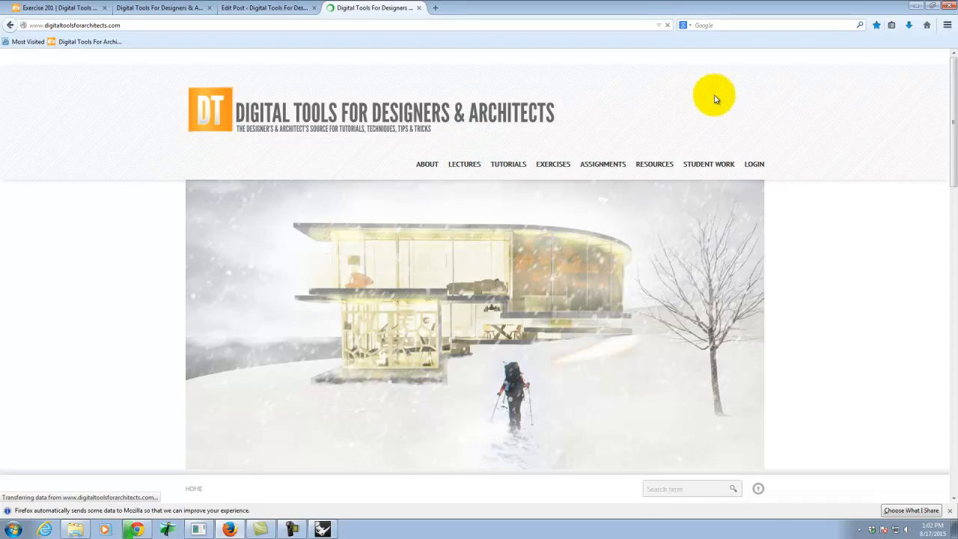
# Open the student work page for Exercise 201 under Digital Tools for Architects II (A136), Exercises (Archi 136).
pyautogui.scroll(-3, 798, 133)
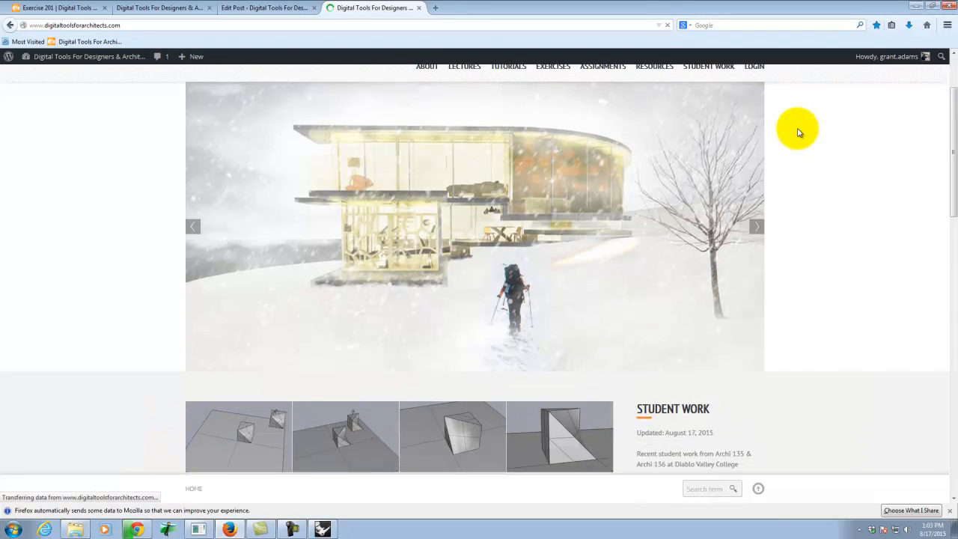
pyautogui.scroll(-3, 798, 132)
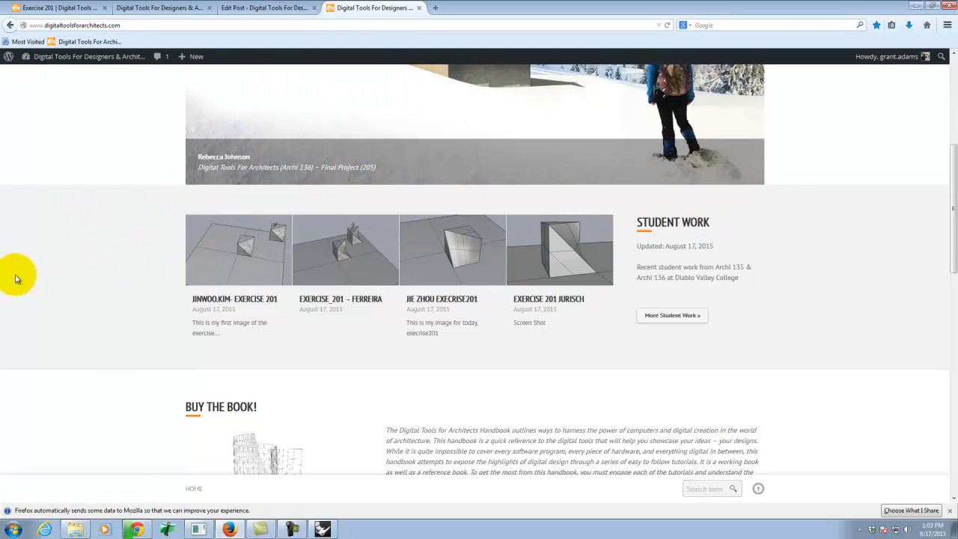
pyautogui.scroll(5, 491, 291)
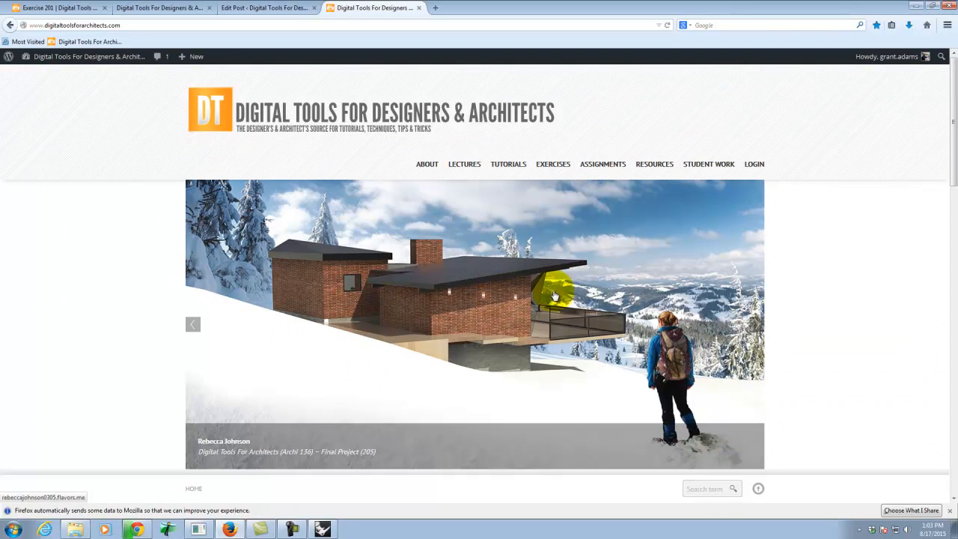
pyautogui.moveTo(710, 164)
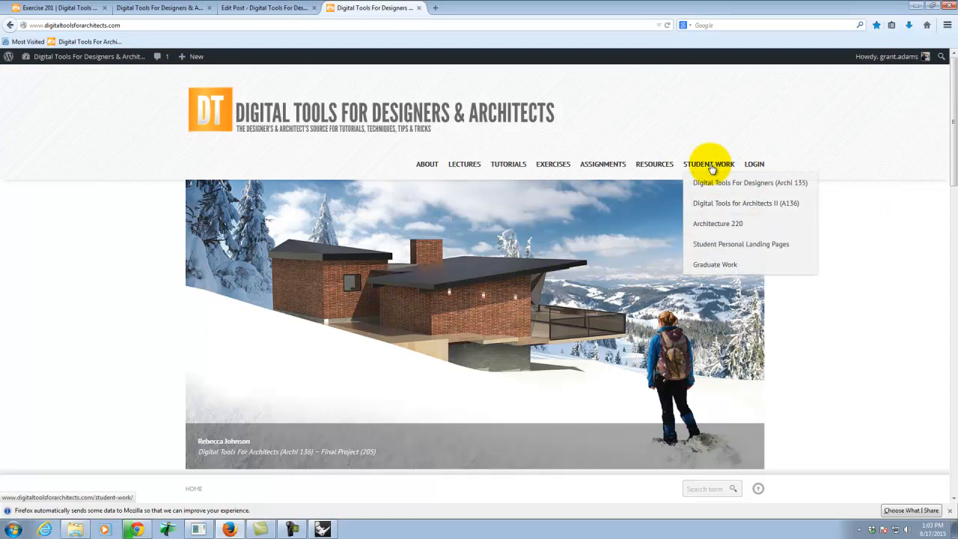
pyautogui.moveTo(706, 205)
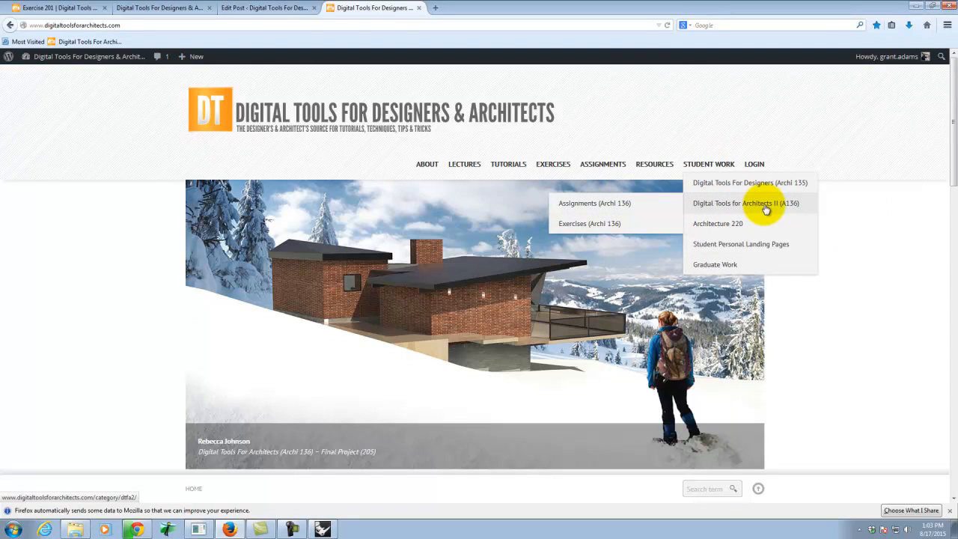
pyautogui.moveTo(767, 184)
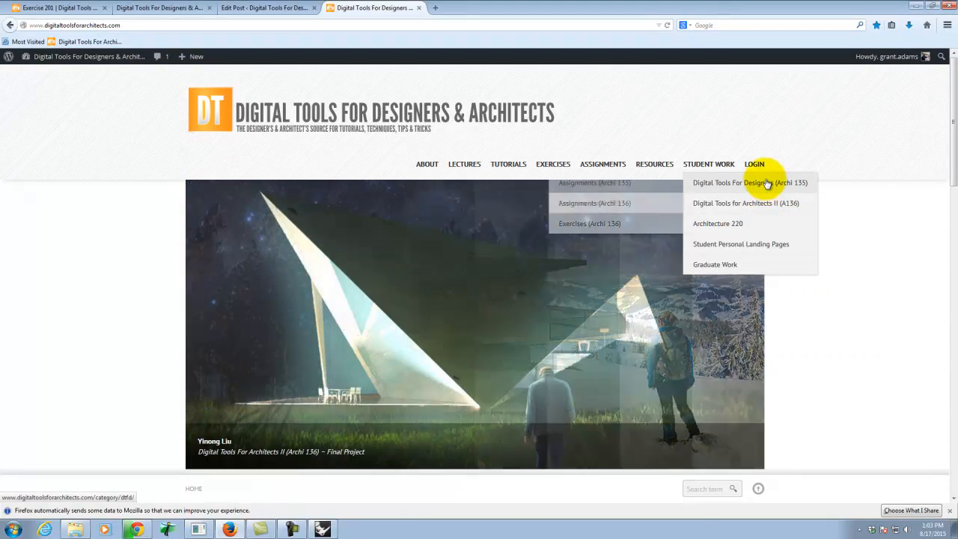
pyautogui.moveTo(765, 205)
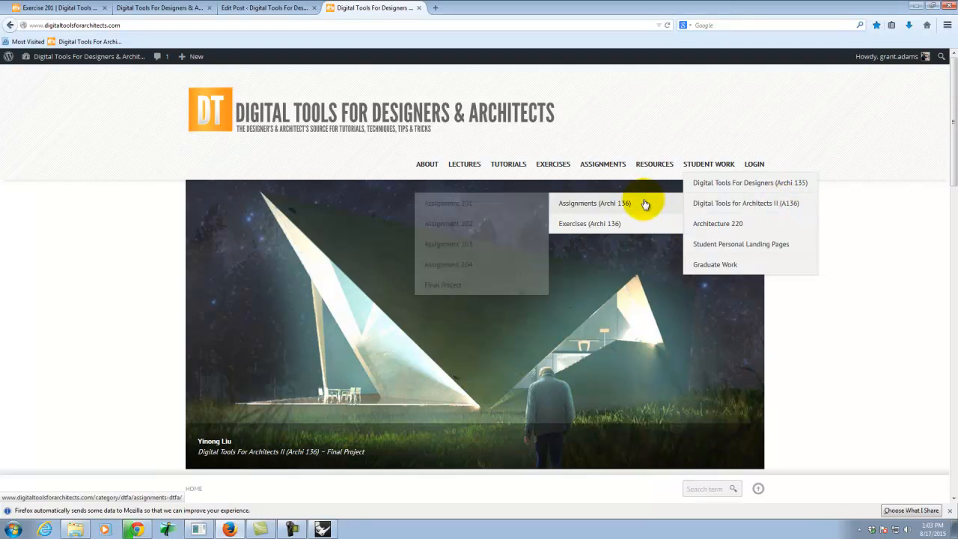
pyautogui.moveTo(641, 223)
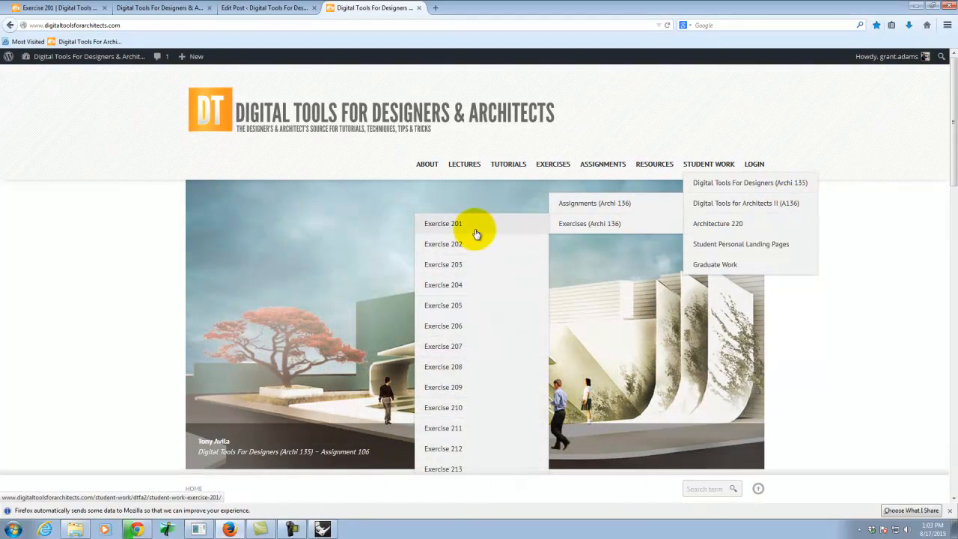
pyautogui.click(444, 224)
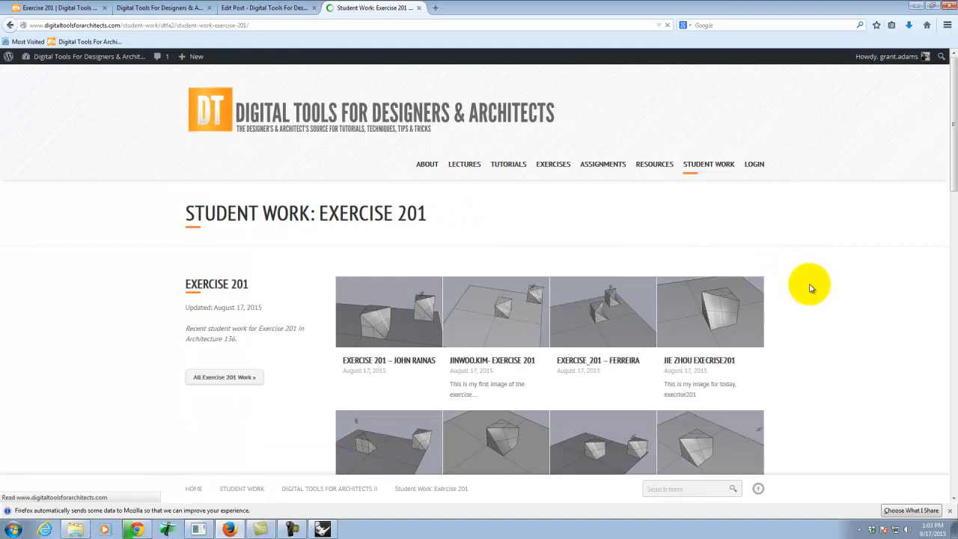
# Look through the Exercise 201 student work gallery, comparing the newly published posts with the January 2015 submissions.
pyautogui.scroll(-5, 829, 292)
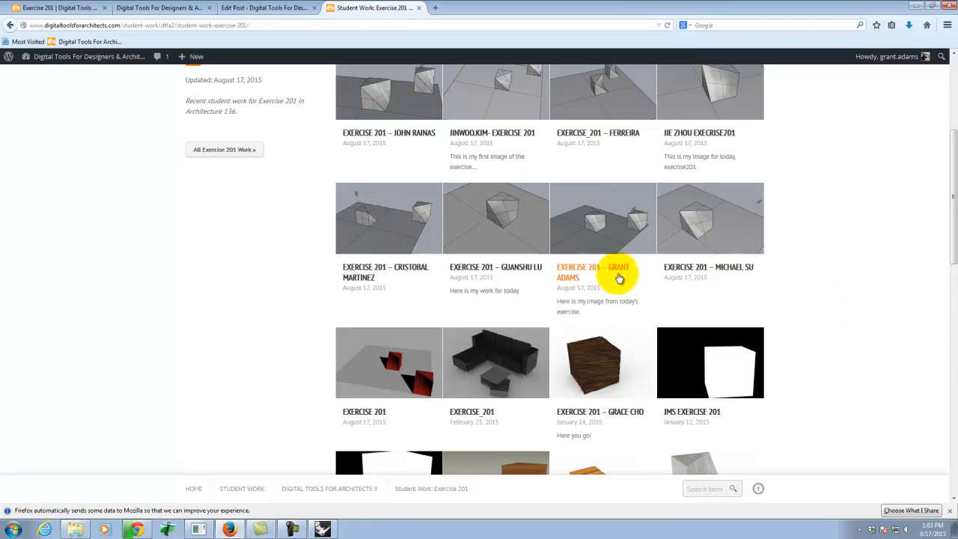
pyautogui.scroll(2, 619, 276)
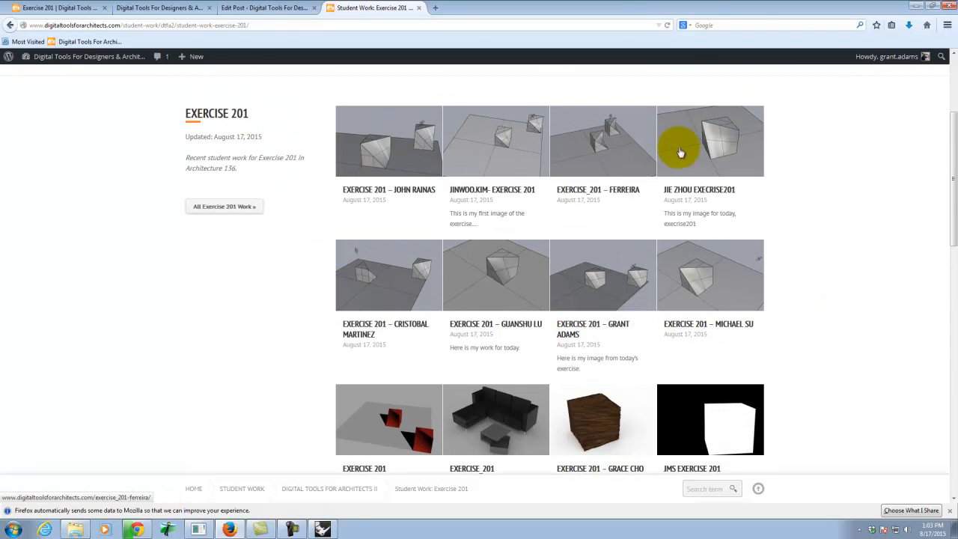
pyautogui.scroll(-8, 656, 279)
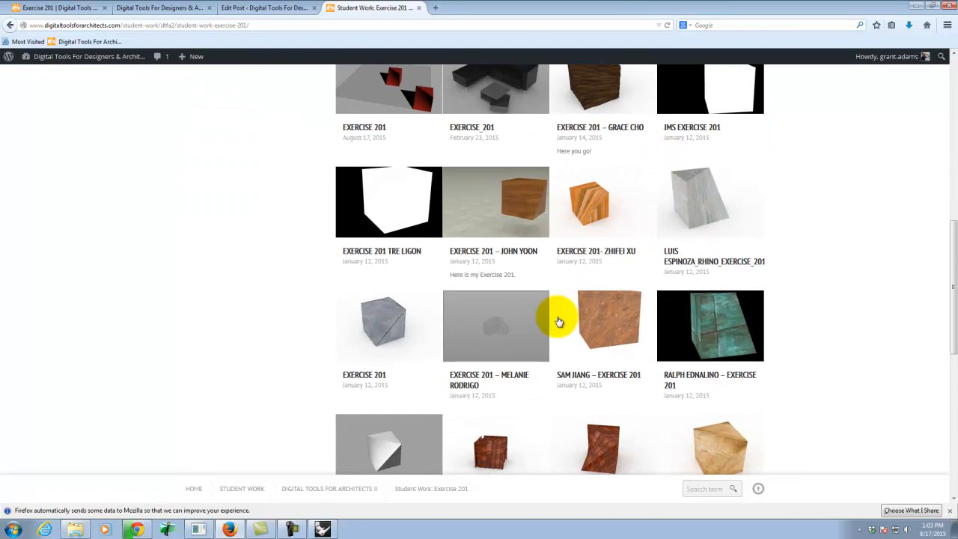
pyautogui.scroll(-4, 769, 419)
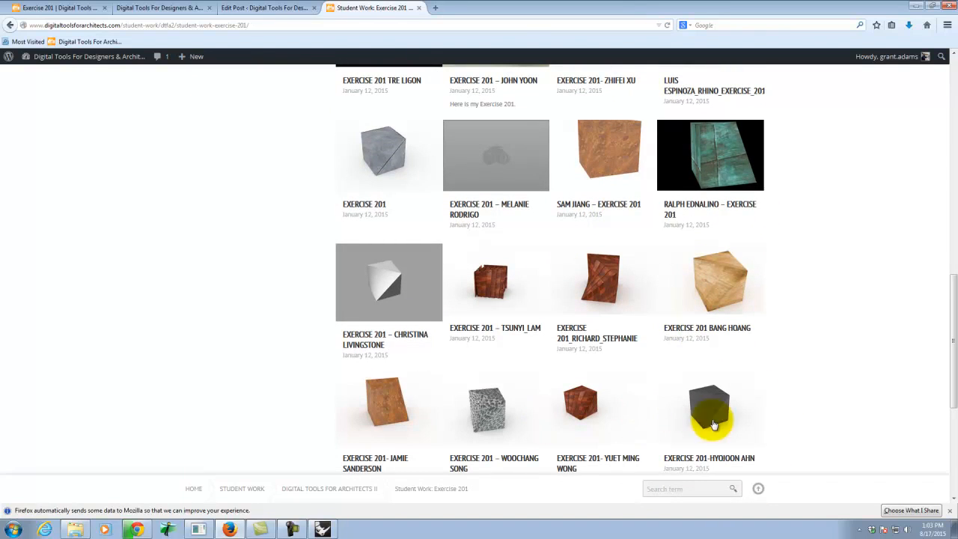
pyautogui.scroll(-5, 680, 342)
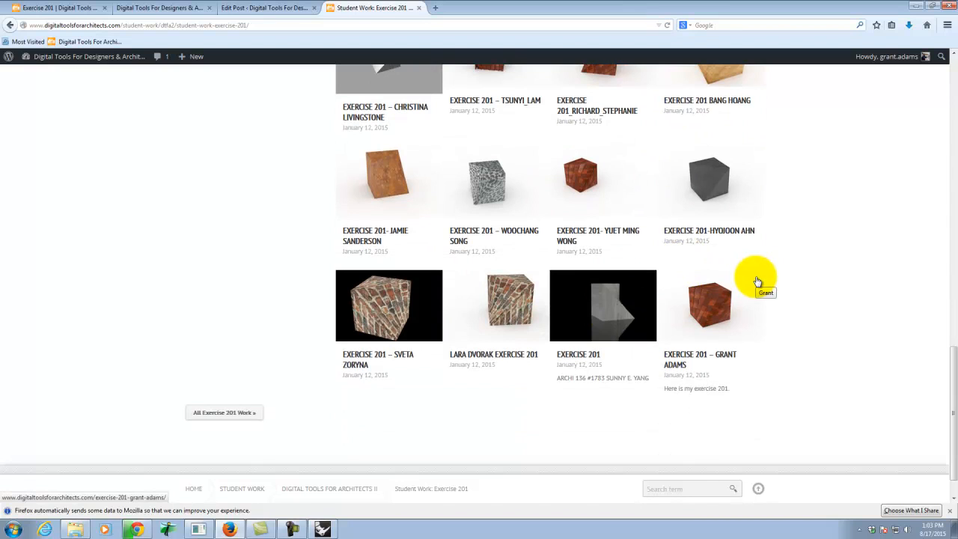
pyautogui.scroll(20, 572, 325)
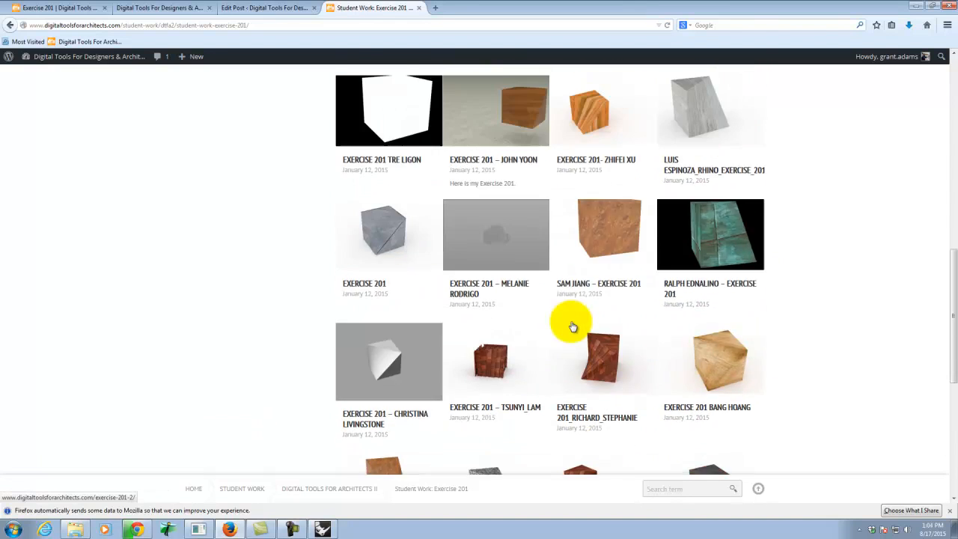
pyautogui.scroll(4, 524, 330)
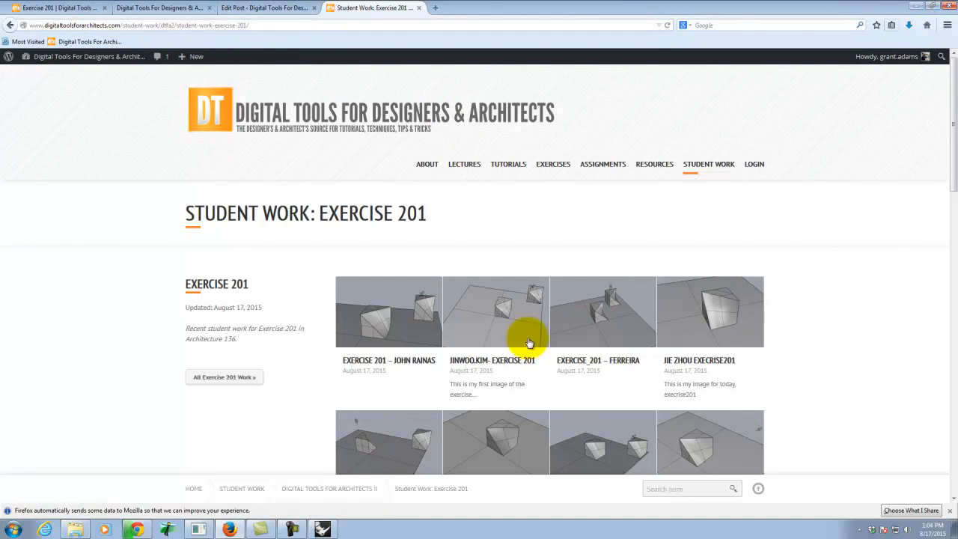
# Switch to Rhino and try to render the Perspective view of the two forms with V-Ray.
pyautogui.click(322, 529)
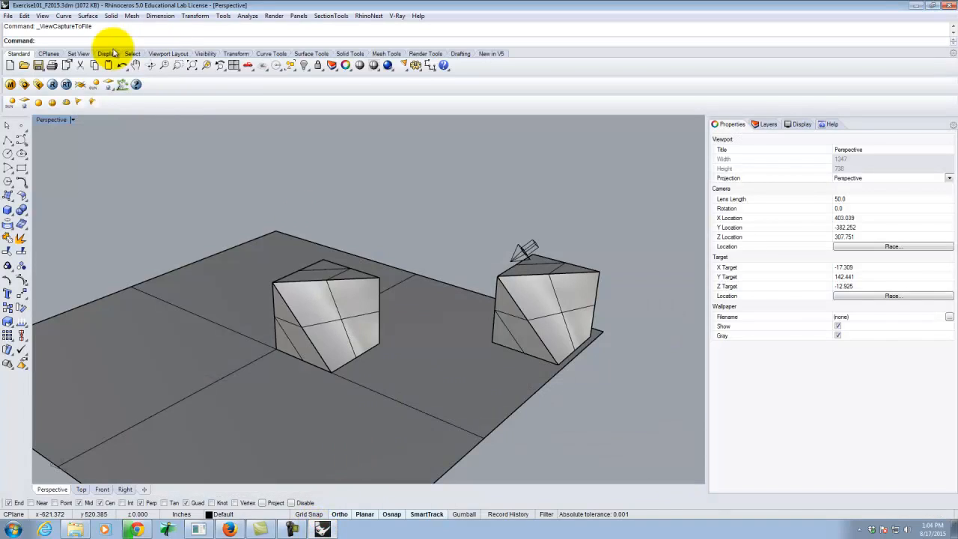
pyautogui.click(52, 84)
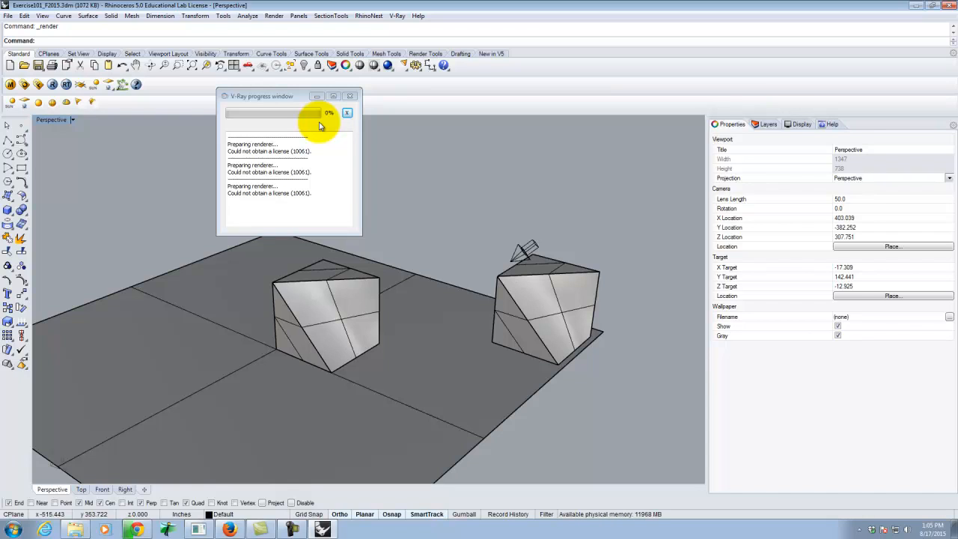
pyautogui.click(292, 529)
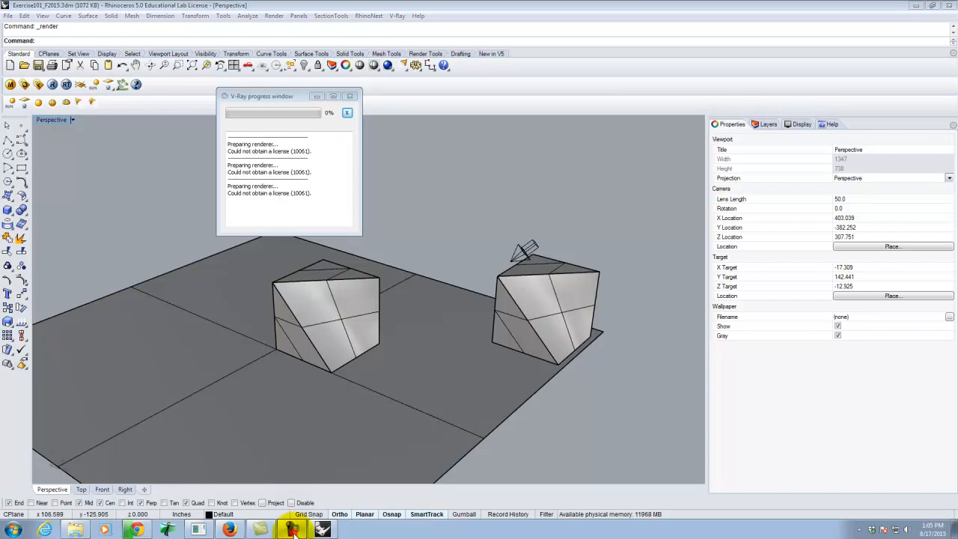